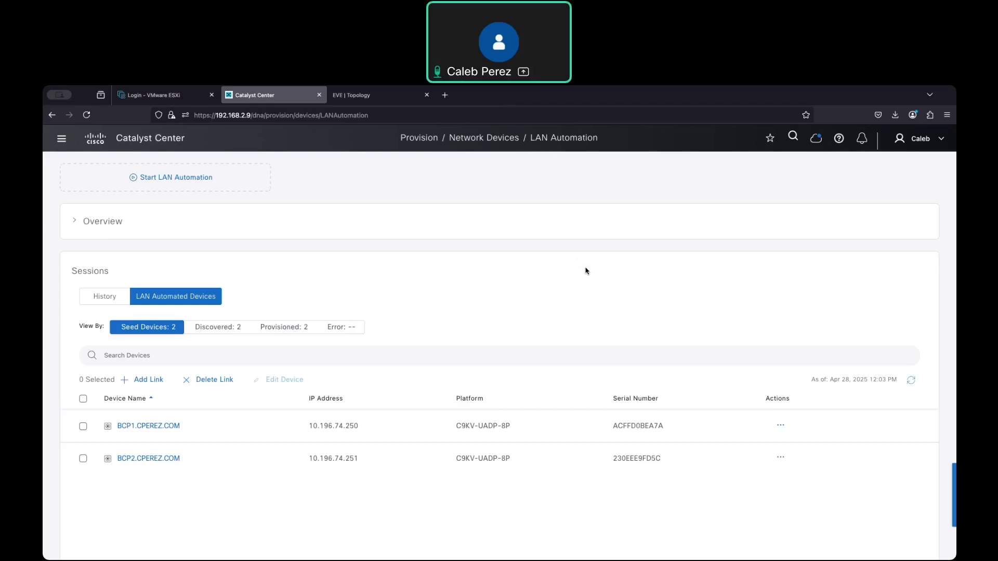
# Step: Bring up the EVE-NG lab topology showing the DC and Homestead sites
pyautogui.hotkey('ctrl', 'Tab')
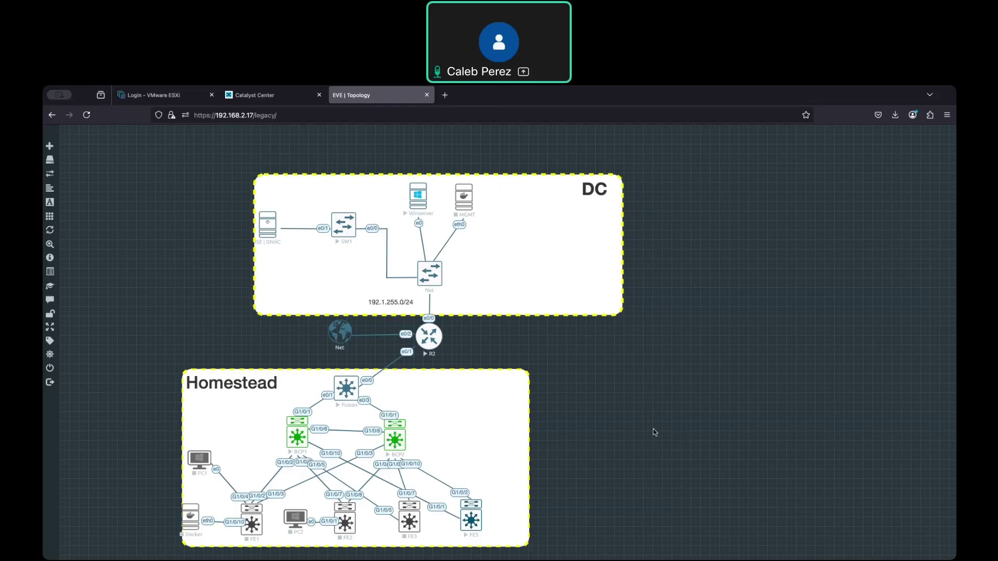
# Step: Return to Catalyst Center's LAN Automation page listing seed devices BCP1 and BCP2
pyautogui.click(272, 98)
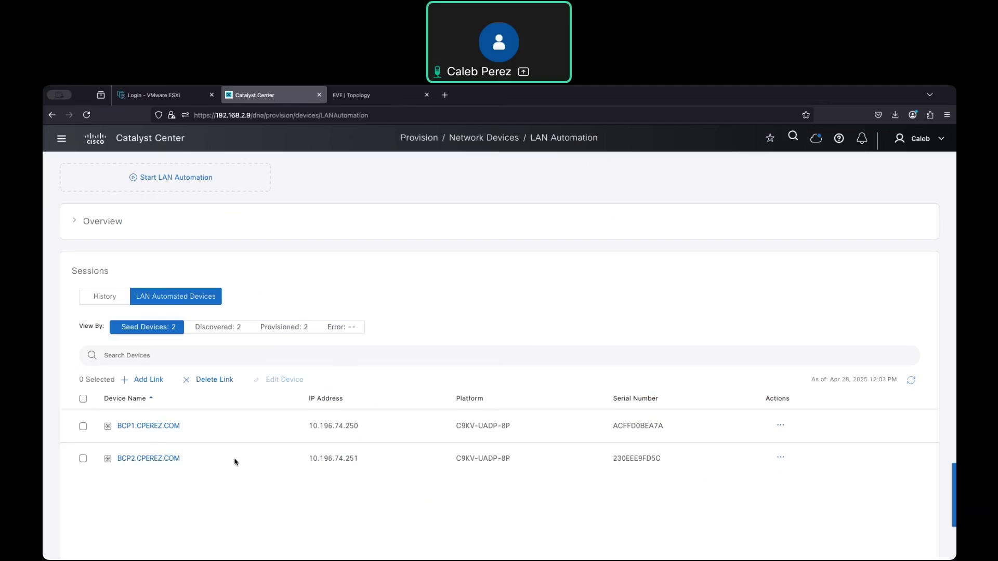
# Step: Select seed devices BCP1 and BCP2, then view the EVE-NG topology for reference
pyautogui.click(83, 427)
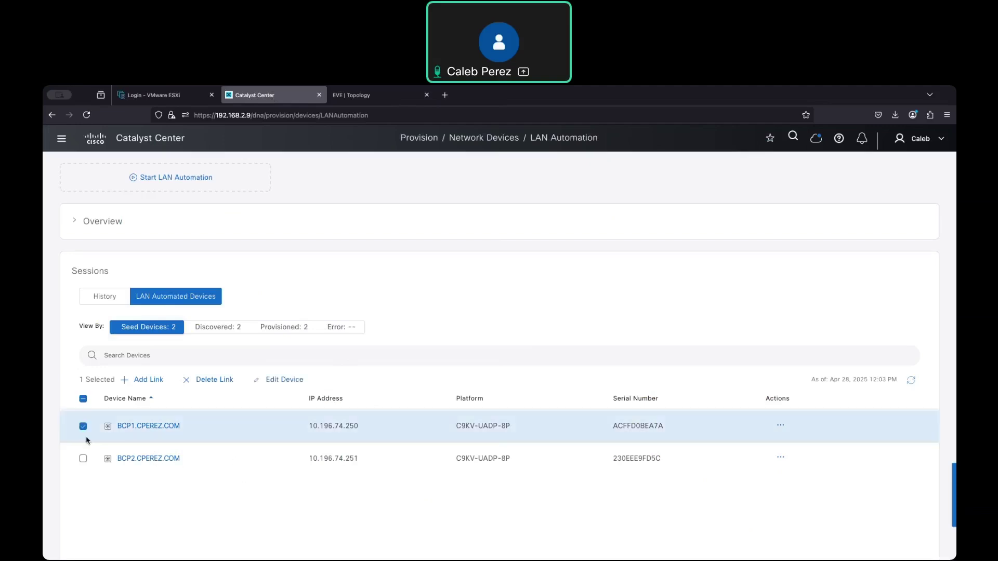
pyautogui.click(84, 459)
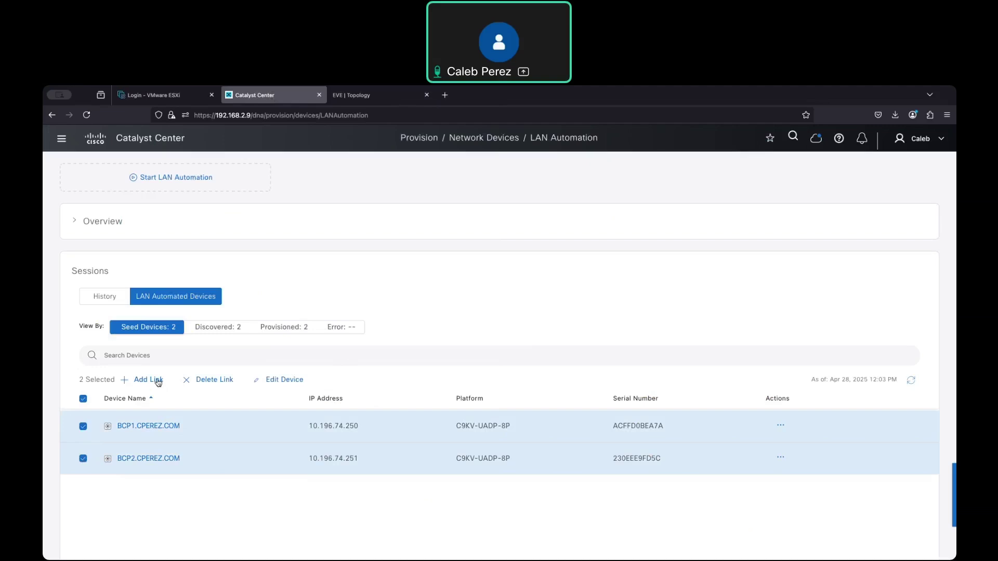
pyautogui.click(356, 96)
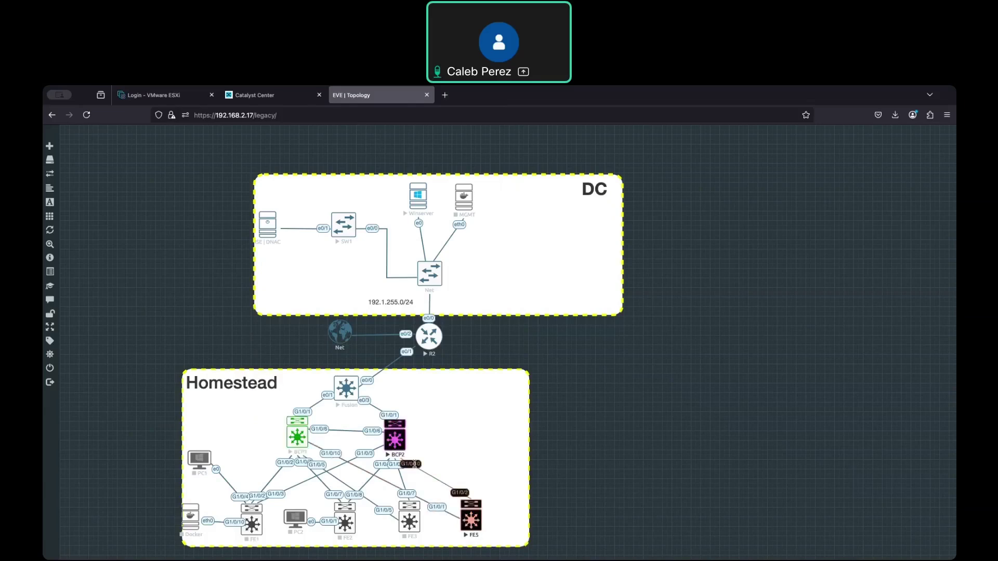
# Step: Confirm BCP1 and BCP2 as link devices and choose the OFFICE1 LAN_Automation pool
pyautogui.click(274, 104)
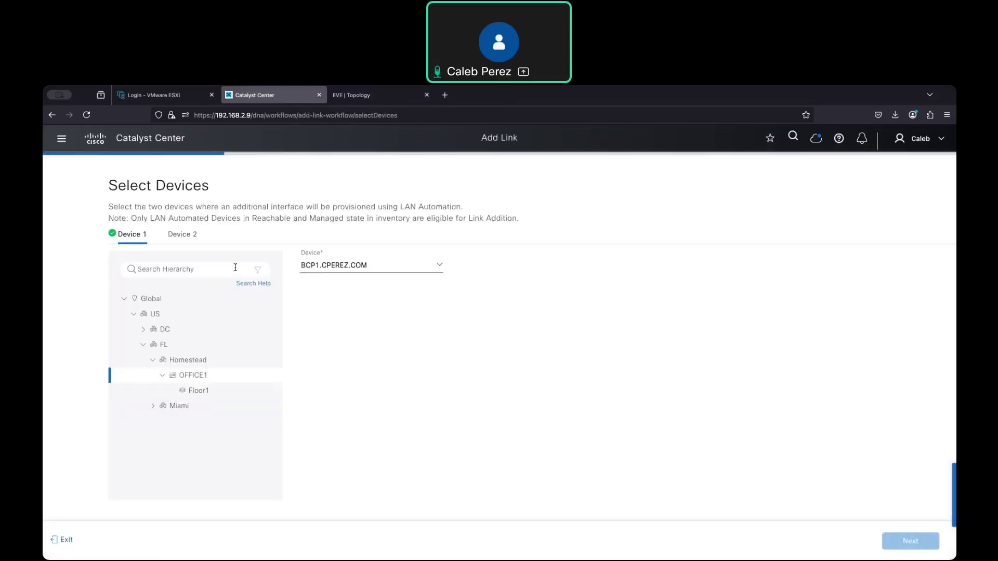
pyautogui.click(188, 235)
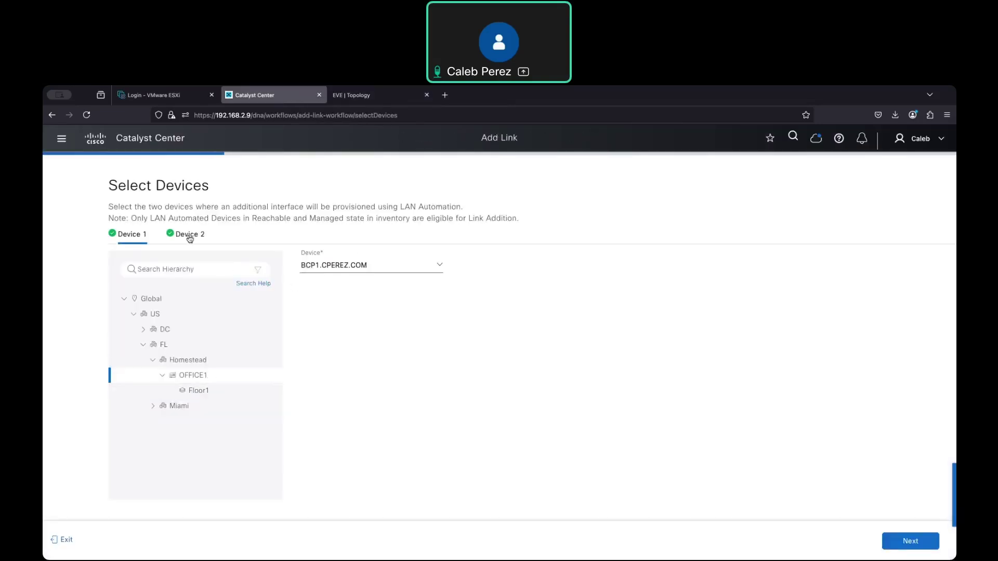
pyautogui.click(132, 235)
pyautogui.click(906, 542)
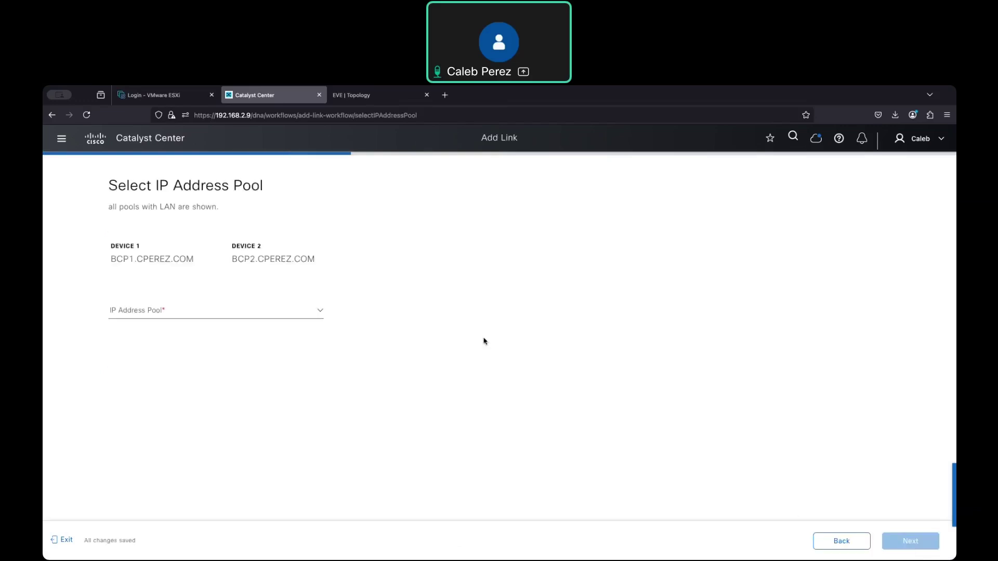
pyautogui.click(314, 313)
pyautogui.click(246, 355)
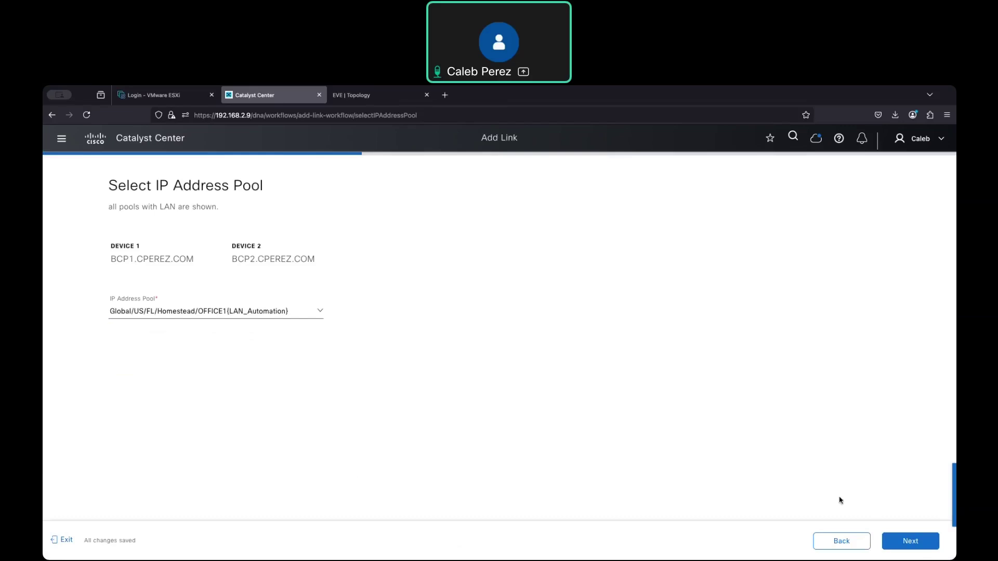
# Step: Pick Gi1/0/9 on BCP1 and cross-check the cabling on the EVE-NG topology
pyautogui.click(899, 542)
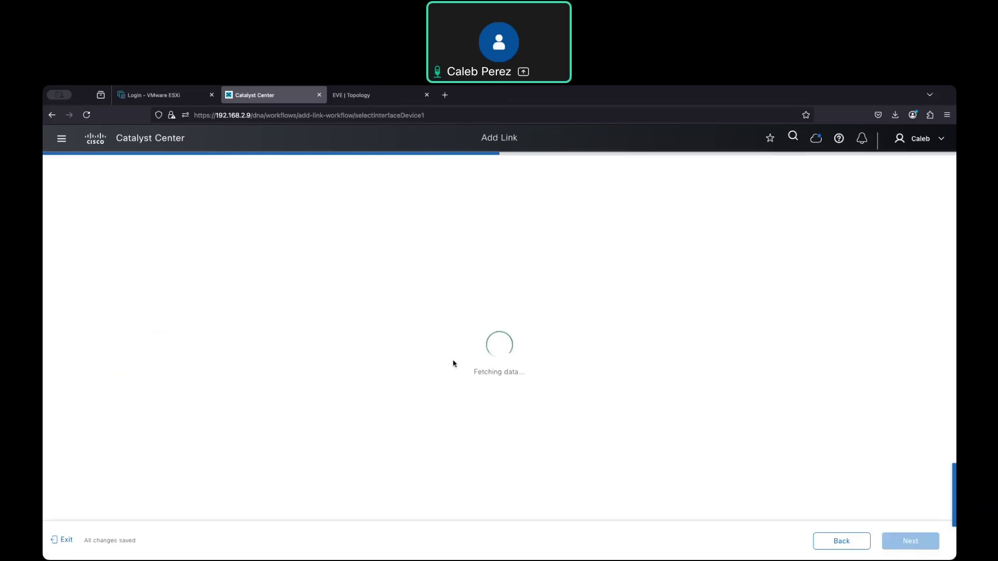
pyautogui.scroll(-2, 466, 390)
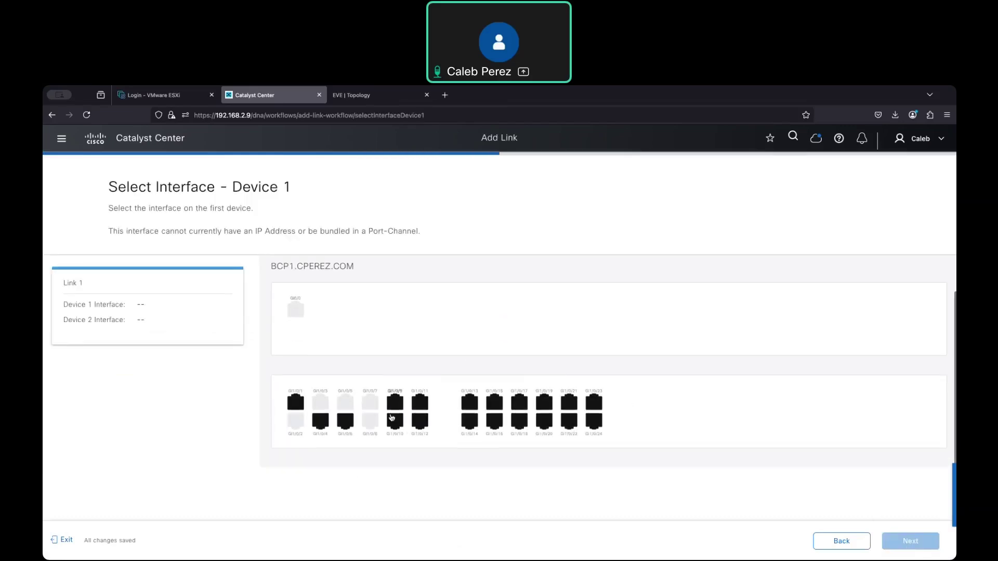
pyautogui.click(393, 403)
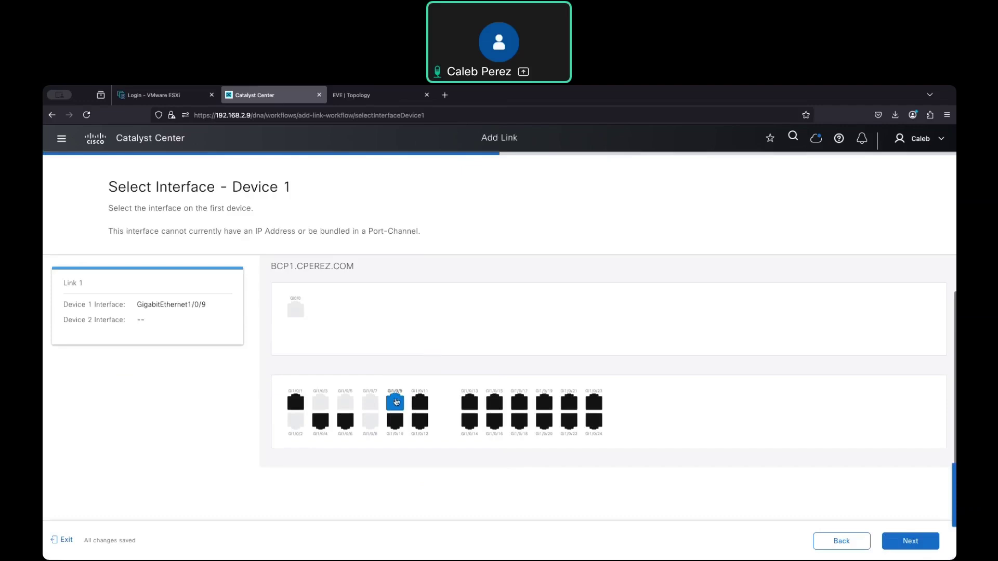
pyautogui.scroll(-1, 432, 414)
pyautogui.scroll(1, 432, 415)
pyautogui.click(197, 95)
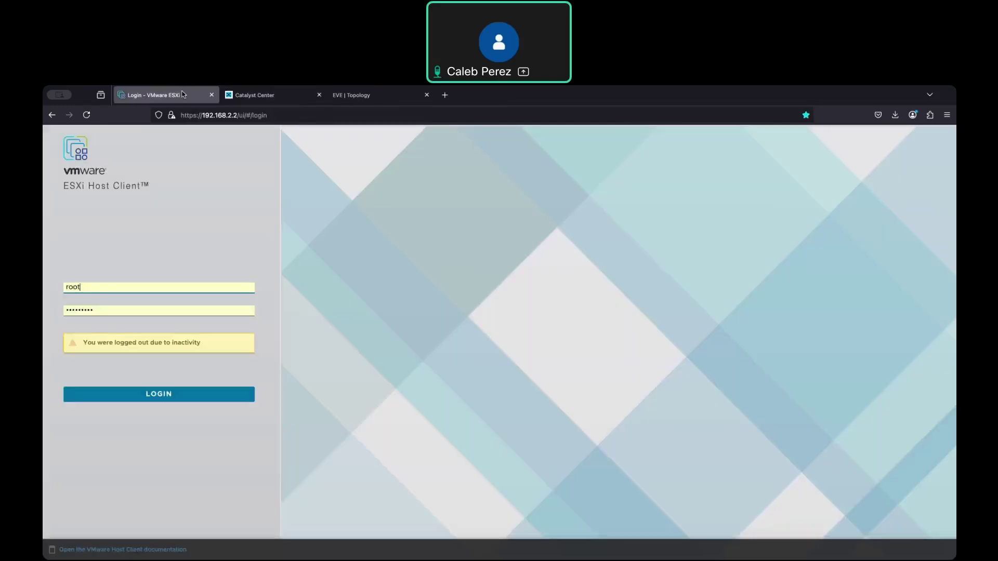
pyautogui.click(261, 97)
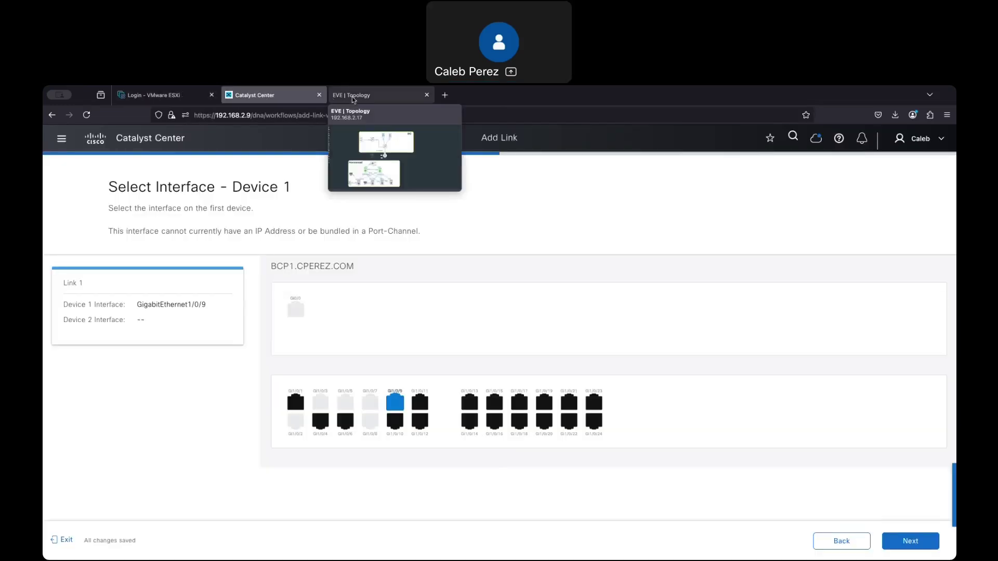
pyautogui.click(353, 95)
pyautogui.hotkey('ctrl', 'shift', 'Tab')
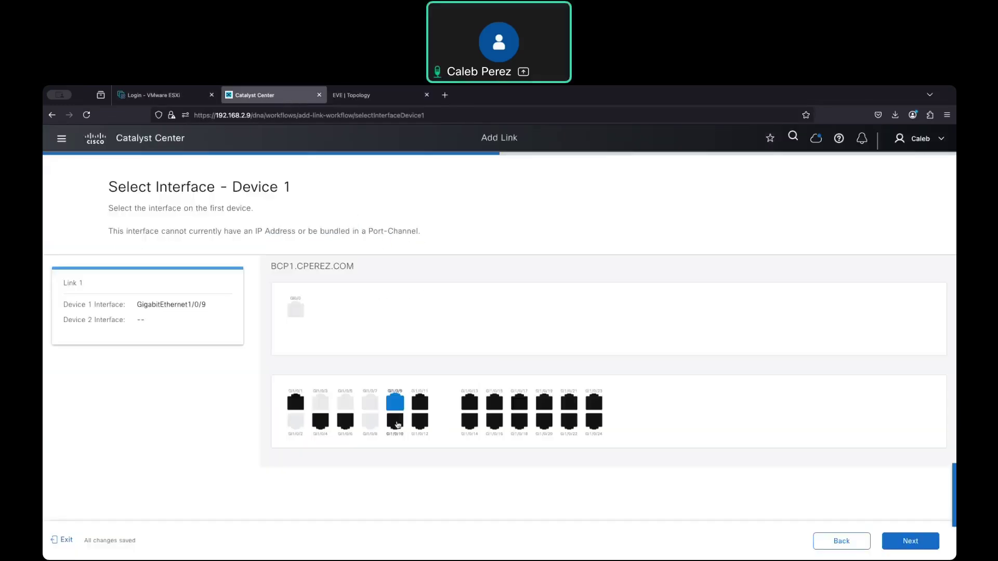
# Step: Use GigabitEthernet1/0/10 on both BCP1 and BCP2 for Link 1
pyautogui.click(396, 422)
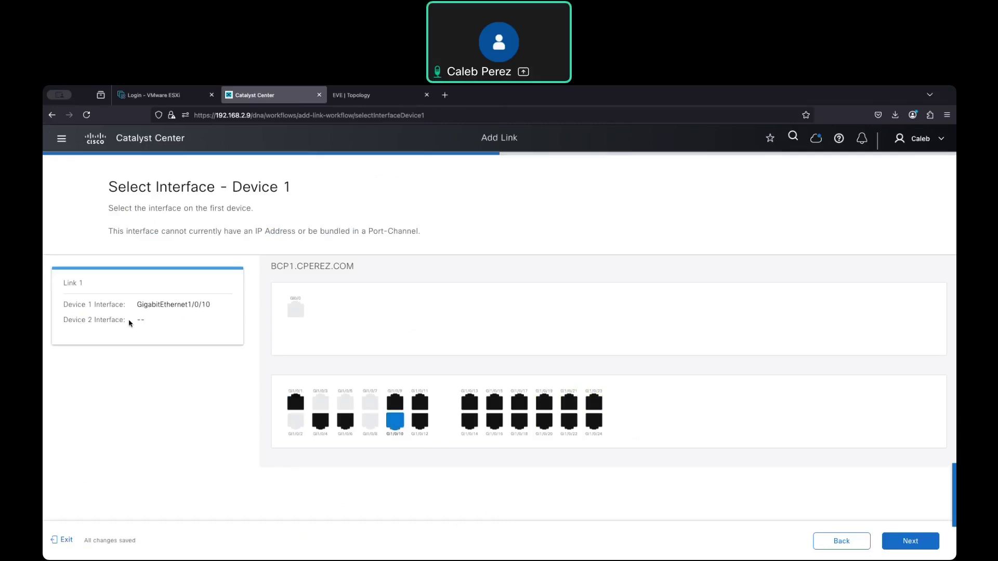
pyautogui.click(397, 433)
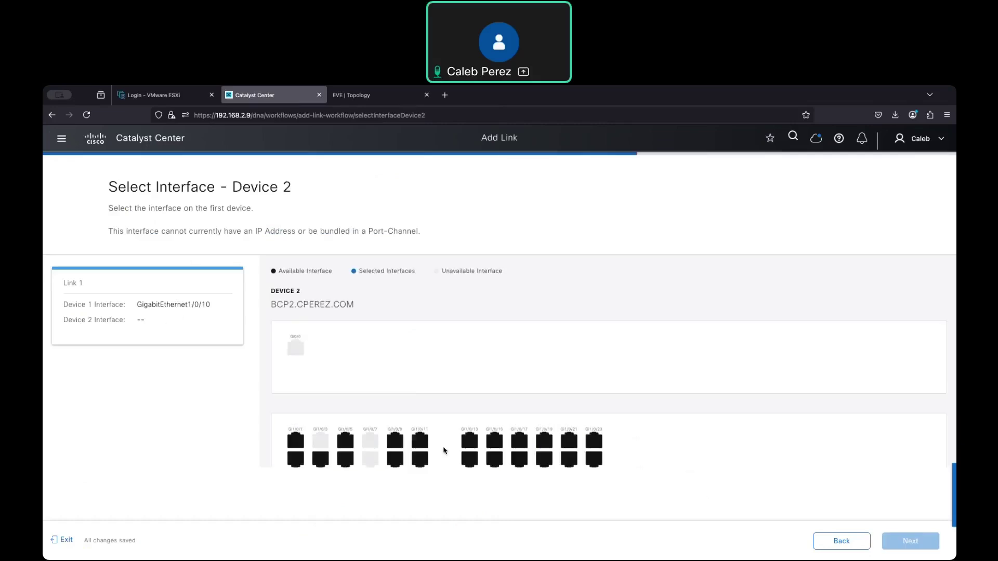
pyautogui.click(396, 458)
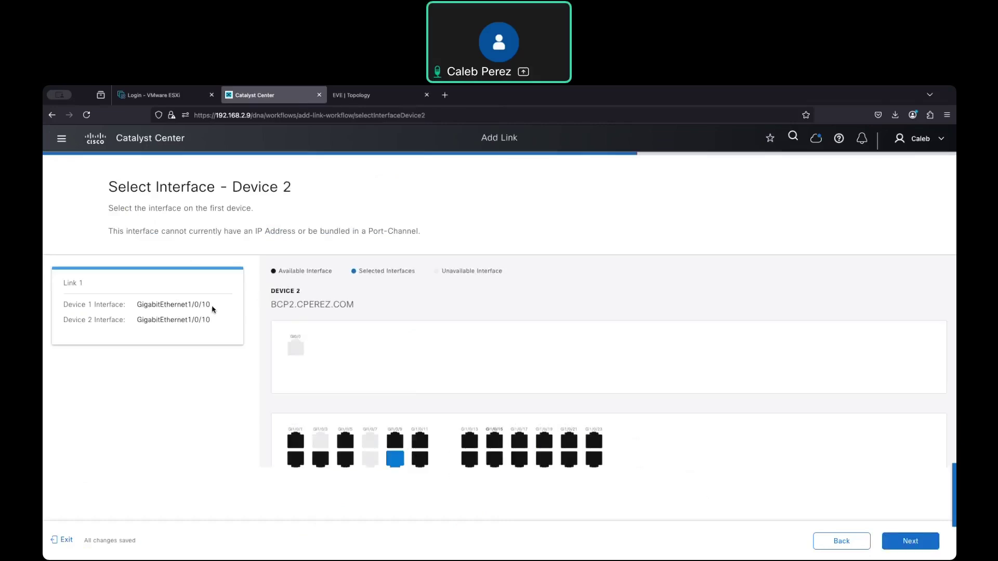
pyautogui.moveTo(60, 281); pyautogui.dragTo(206, 339)
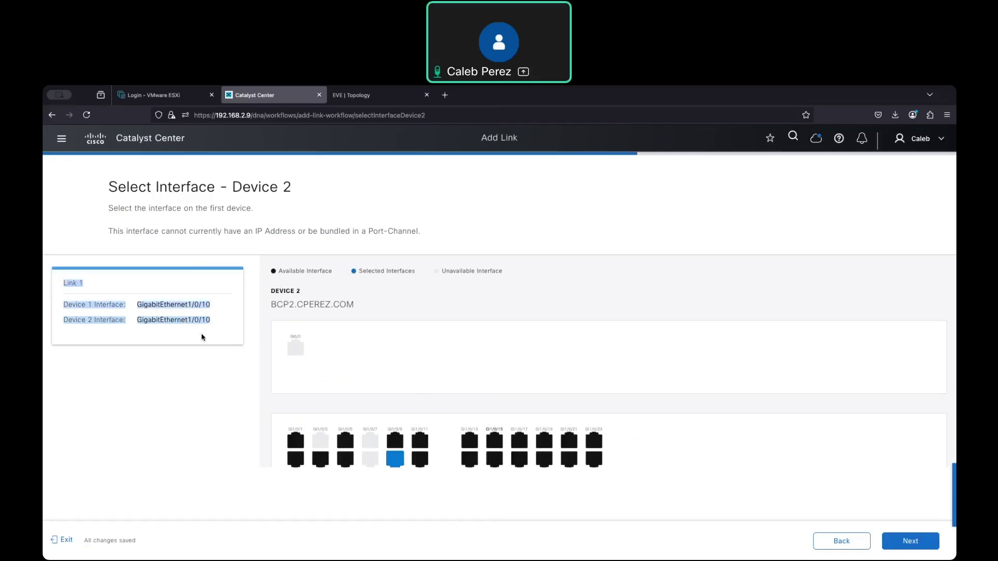
pyautogui.click(624, 365)
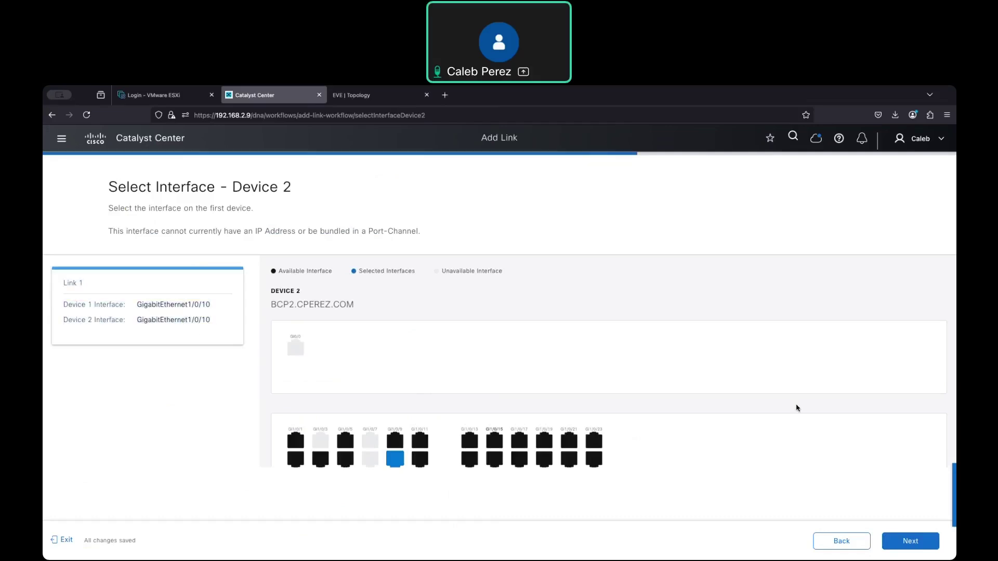
pyautogui.click(909, 541)
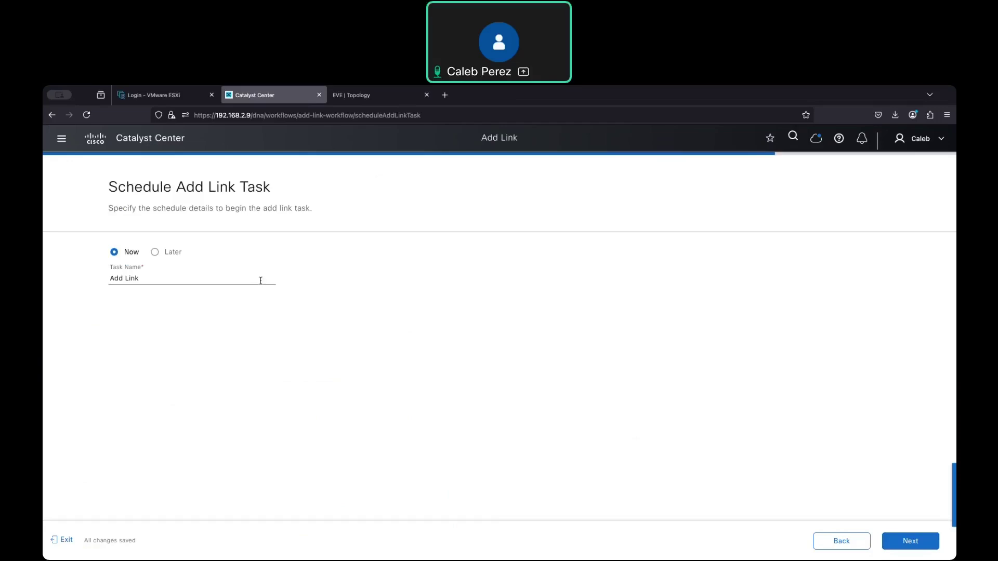
# Step: Run the Add Link task now and view its In Progress status in Activities
pyautogui.click(910, 541)
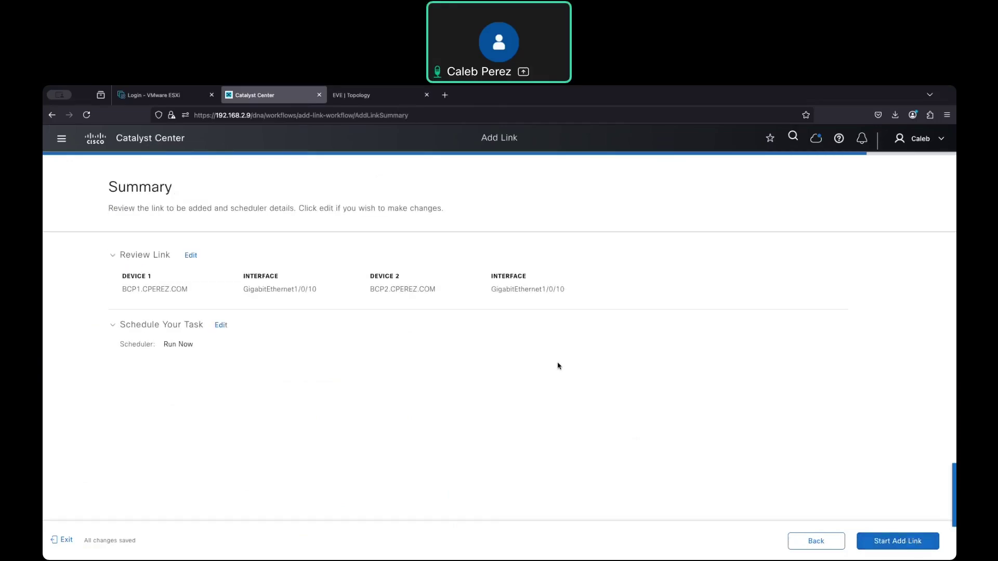
pyautogui.click(910, 543)
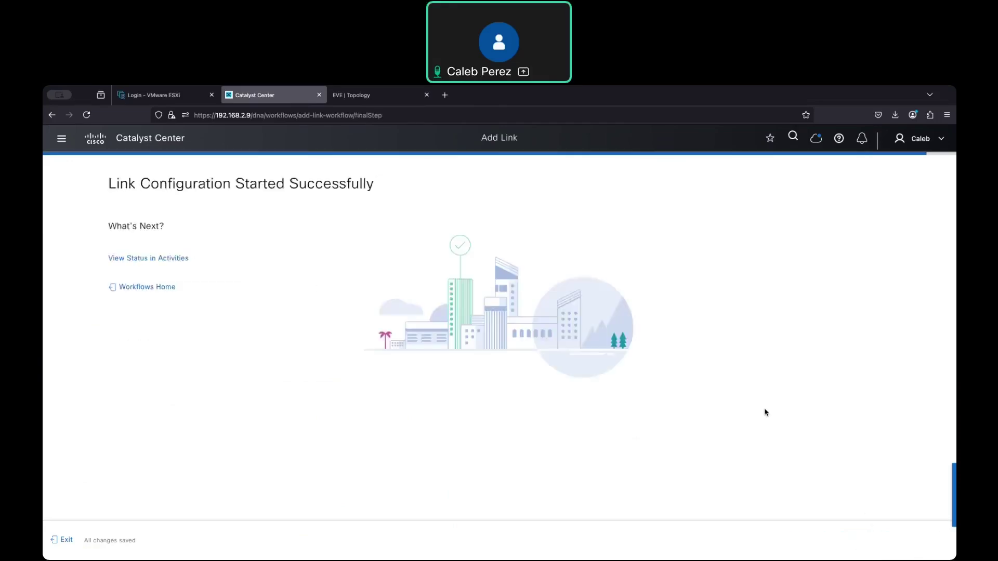
pyautogui.click(160, 262)
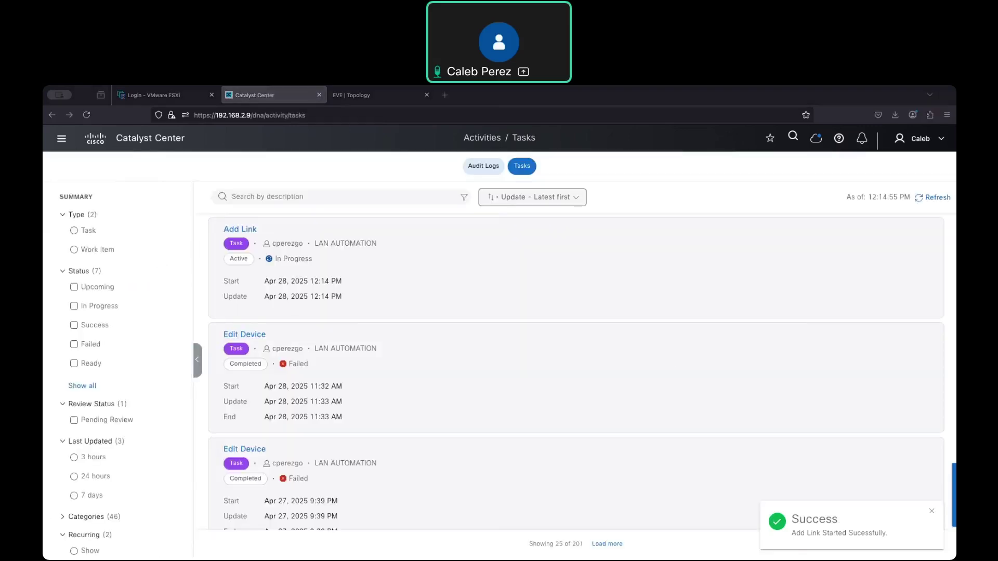
# Step: Log in to the BCP1 console with the admin account and enter enable mode
pyautogui.press('Return')
pyautogui.press('Return')
pyautogui.press('Return')
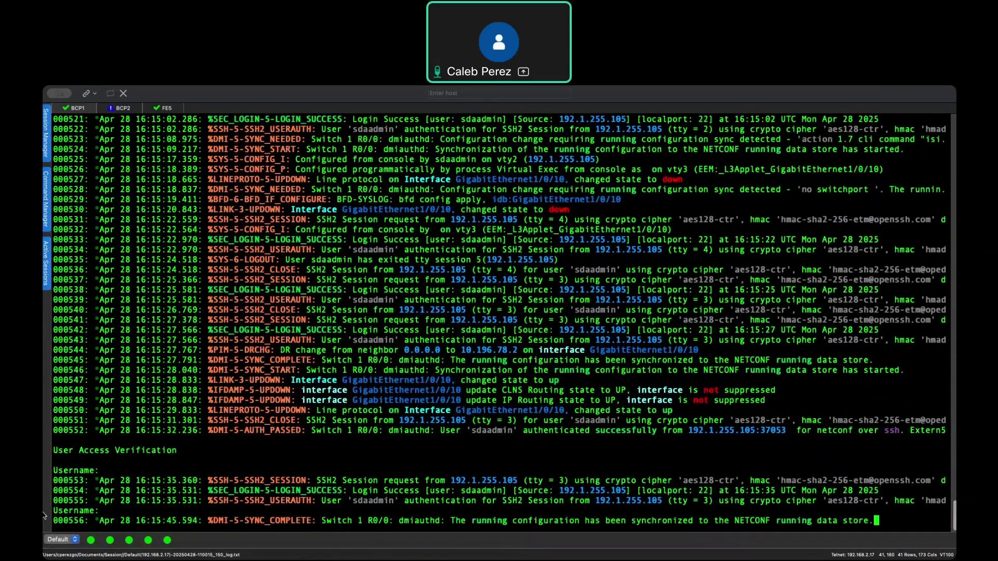
pyautogui.write('sdaadmin')
pyautogui.press('Return')
pyautogui.press('Return')
pyautogui.press('Return')
pyautogui.press('Return')
pyautogui.write('en')
pyautogui.press('Return')
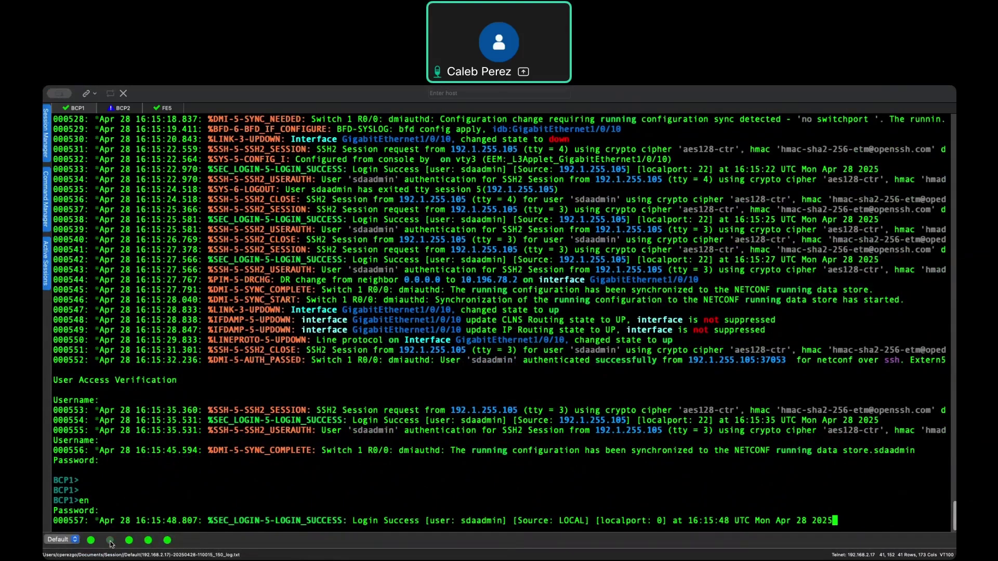
pyautogui.press('Return')
pyautogui.press('Return')
pyautogui.press('Return')
# Step: Display BCP1's running configuration for interface GigabitEthernet1/0/10
pyautogui.write('show r')
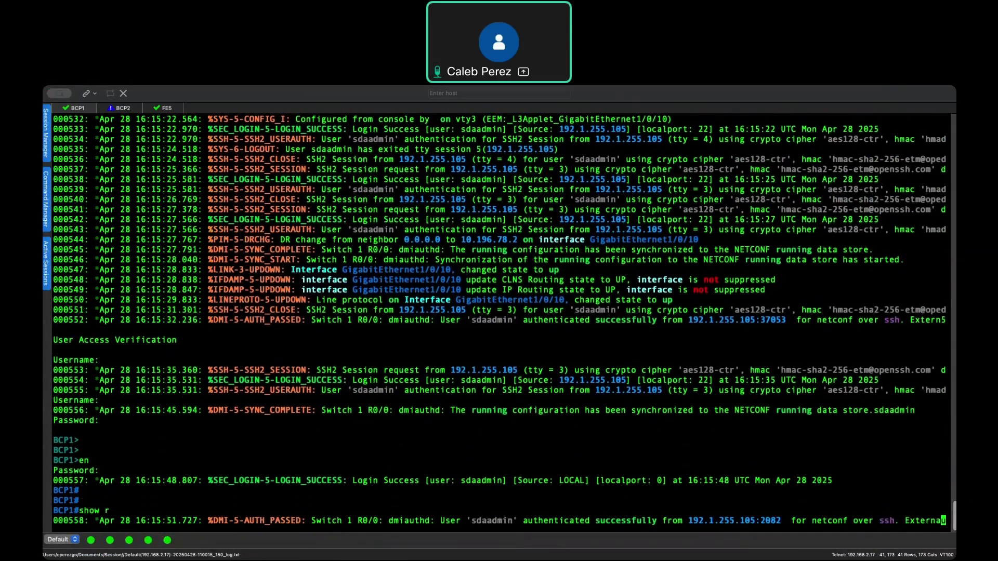
pyautogui.write('unning-config interface g')
pyautogui.press('Tab')
pyautogui.write('g')
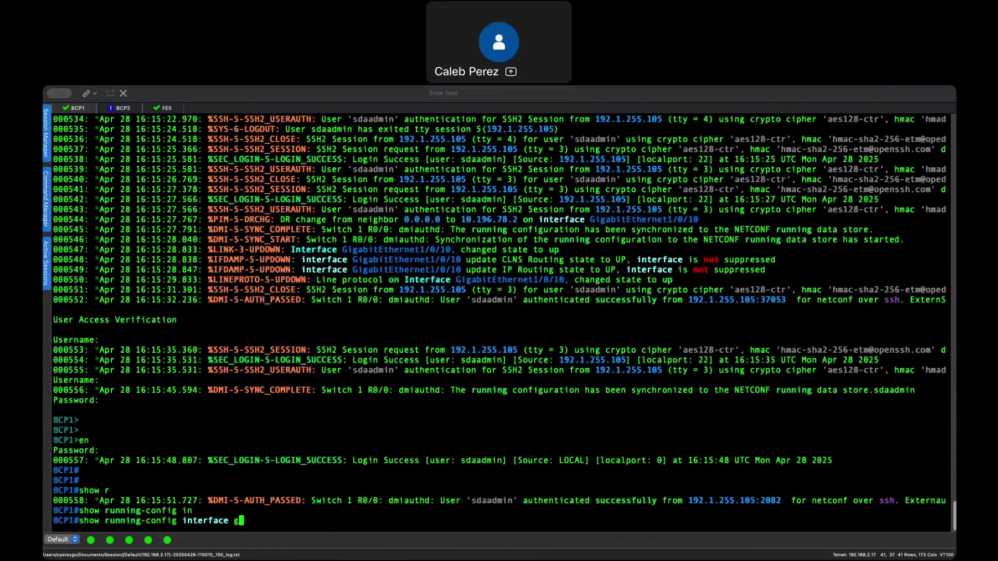
pyautogui.write('i')
pyautogui.press('Tab')
pyautogui.write('1/0/10')
pyautogui.press('Return')
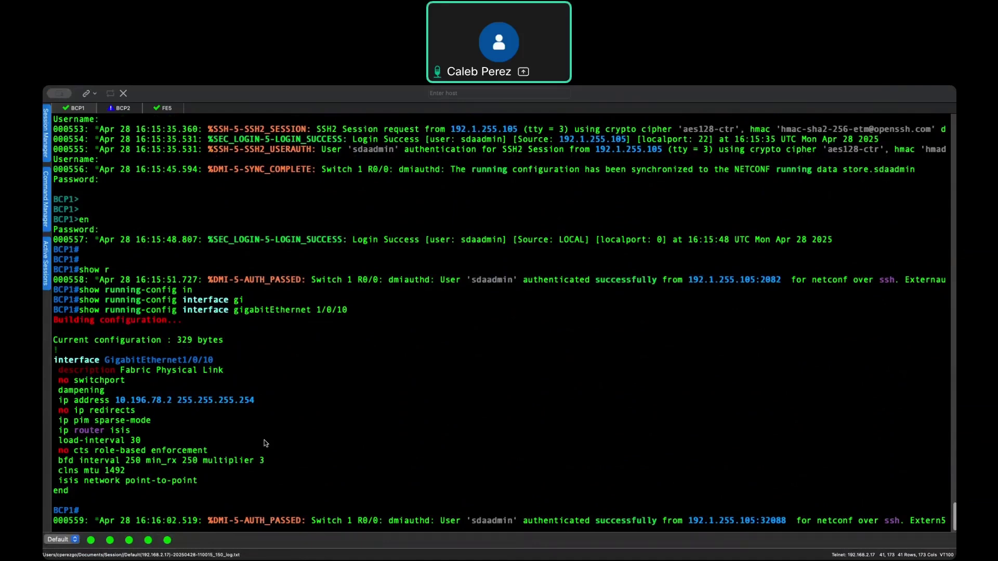
# Step: Log in to the BCP2 console session and enter privileged mode
pyautogui.click(120, 108)
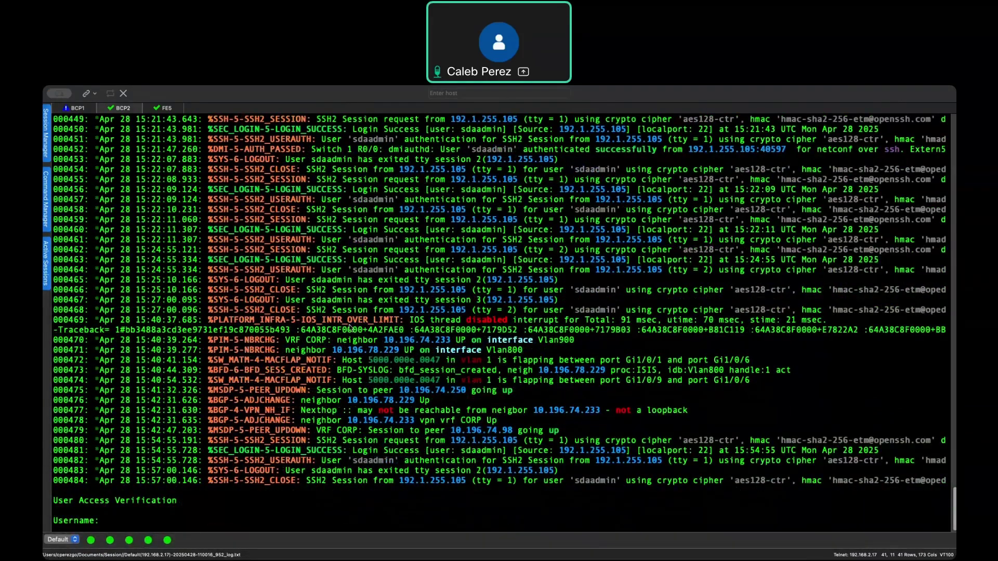
pyautogui.write('sdaadmin')
pyautogui.press('Return')
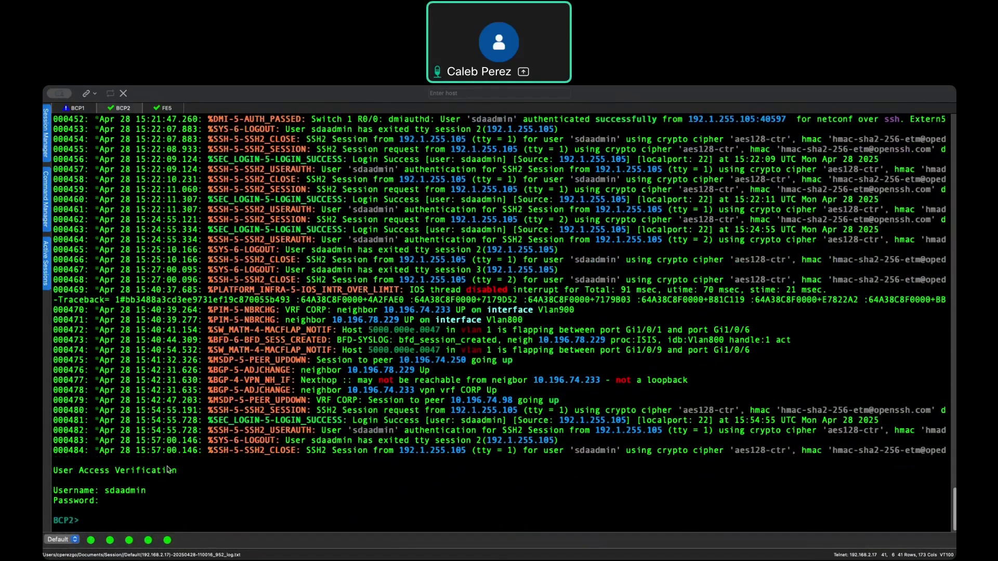
pyautogui.press('Return')
pyautogui.write('en')
pyautogui.press('Return')
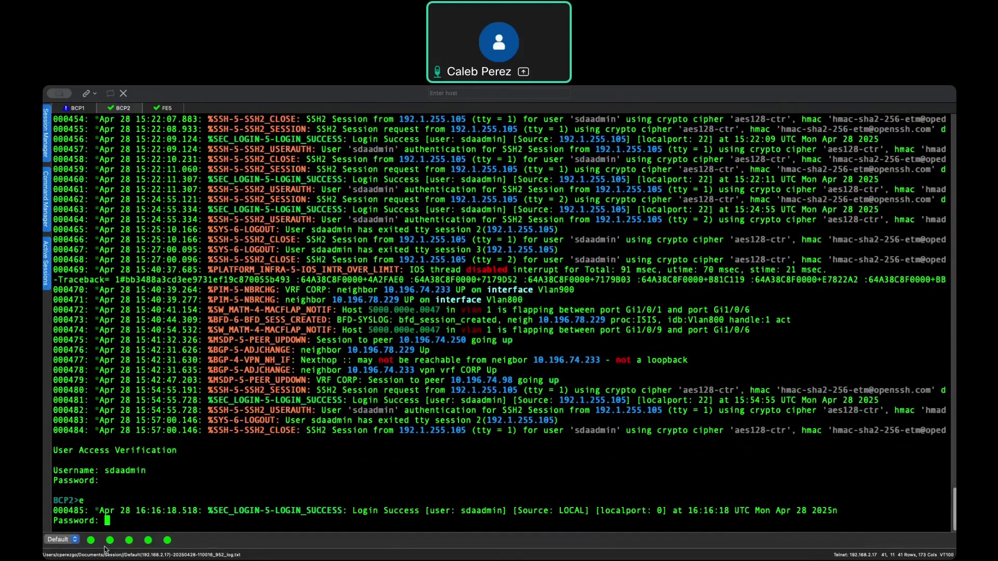
pyautogui.press('Return')
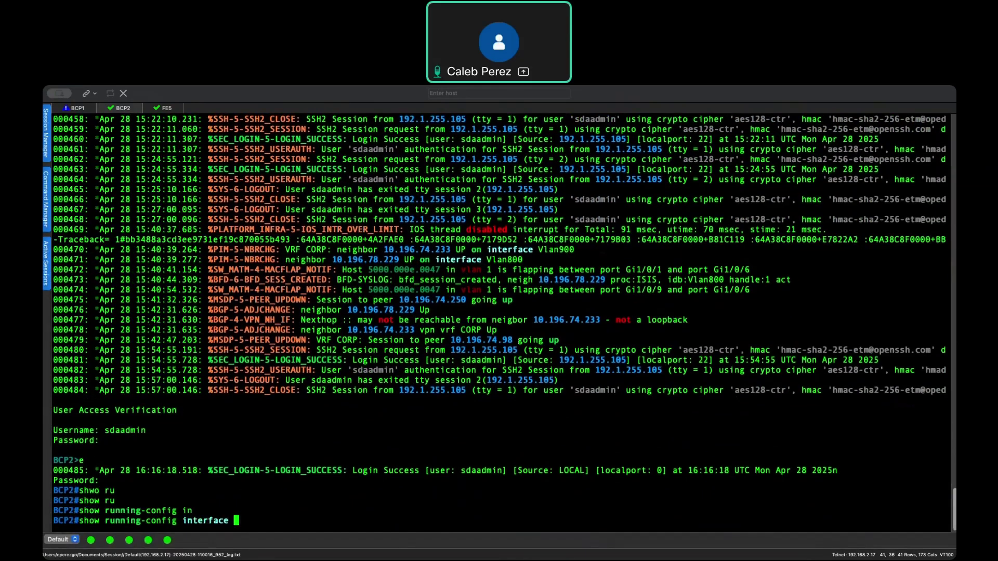
# Step: Display BCP2's running configuration for interface GigabitEthernet1/0/10
pyautogui.write('gi')
pyautogui.press('Tab')
pyautogui.write('1/0/')
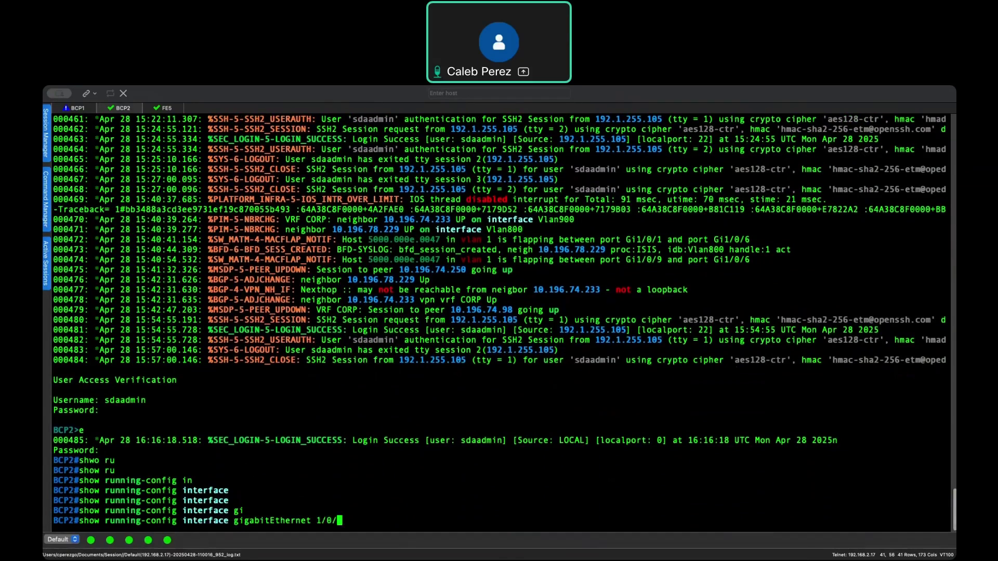
pyautogui.write('10')
pyautogui.press('Return')
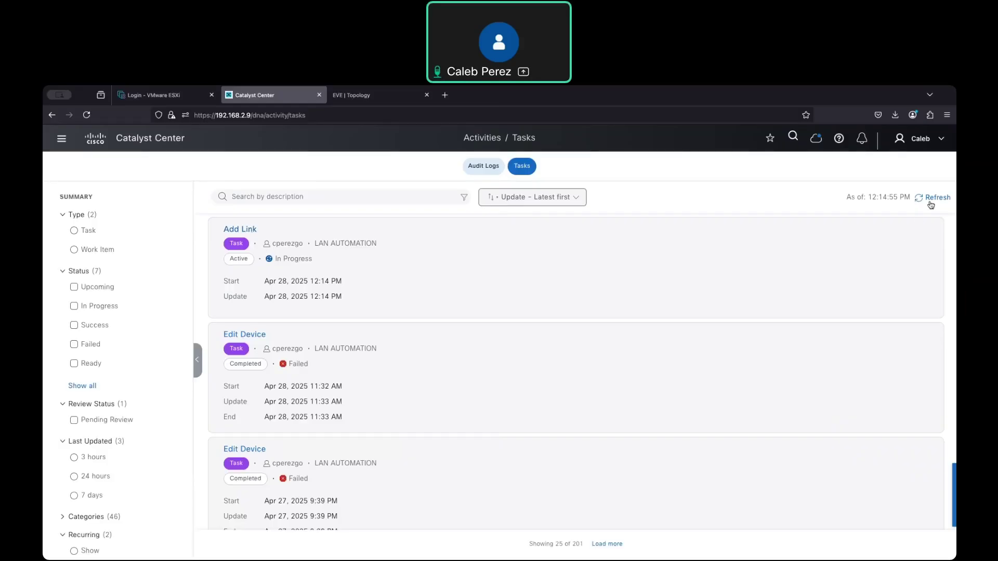
# Step: Refresh the Catalyst Center Tasks list to update the Add Link status
pyautogui.click(930, 198)
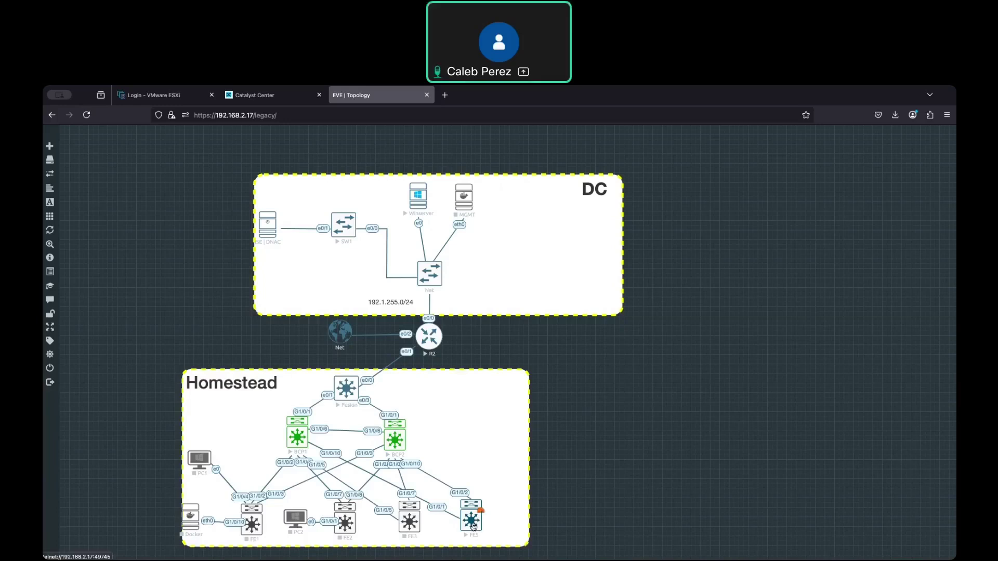
# Step: Open the FE5 node's telnet console from the EVE-NG topology
pyautogui.click(472, 527)
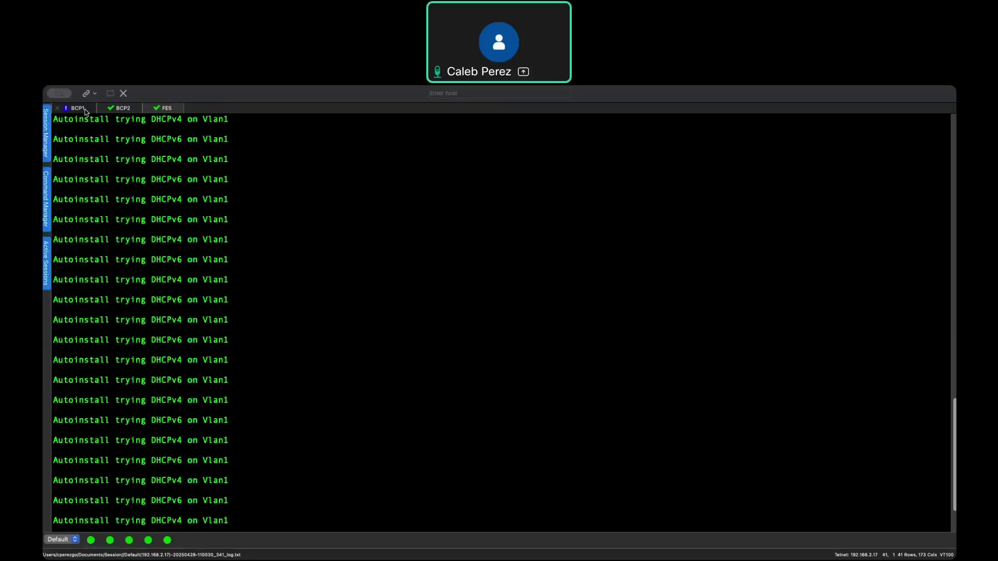
# Step: Reprint BCP1's Gi1/0/10 configuration, check FE5's autoinstall console, then return to Catalyst Center Tasks
pyautogui.click(78, 108)
pyautogui.write('show running-config interface gigabitEthernet 1/0/10')
pyautogui.press('Return')
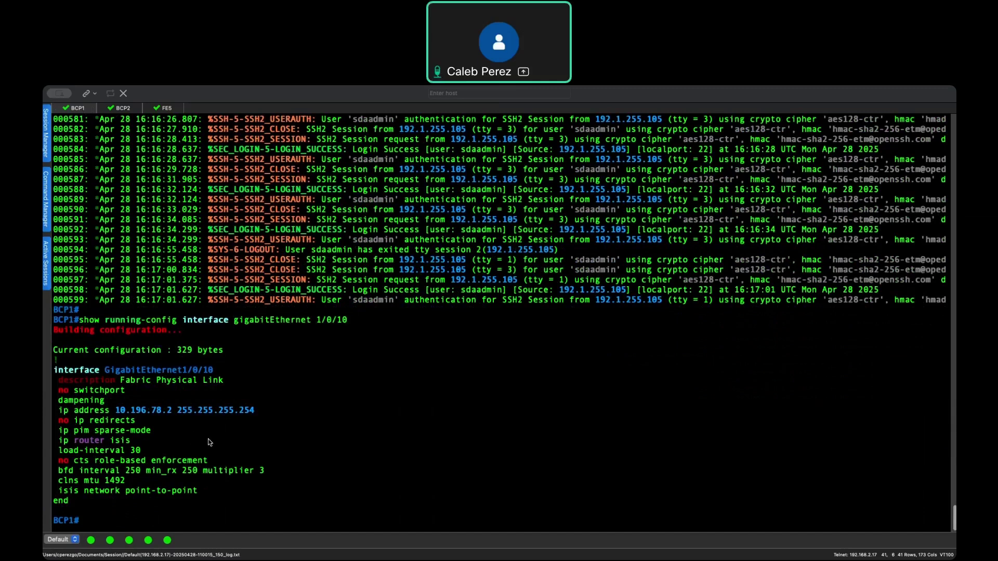
pyautogui.click(170, 111)
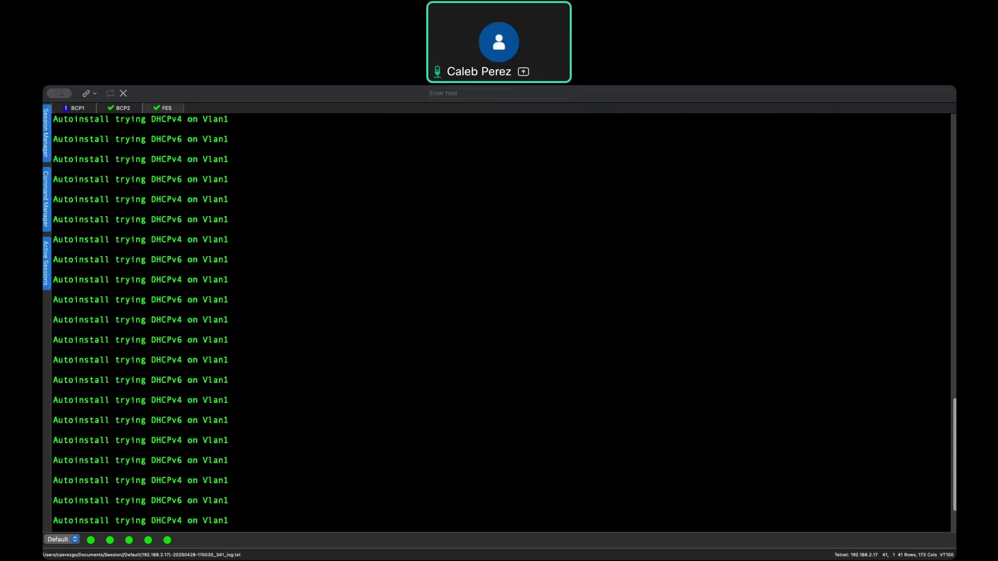
pyautogui.press('super+Tab')
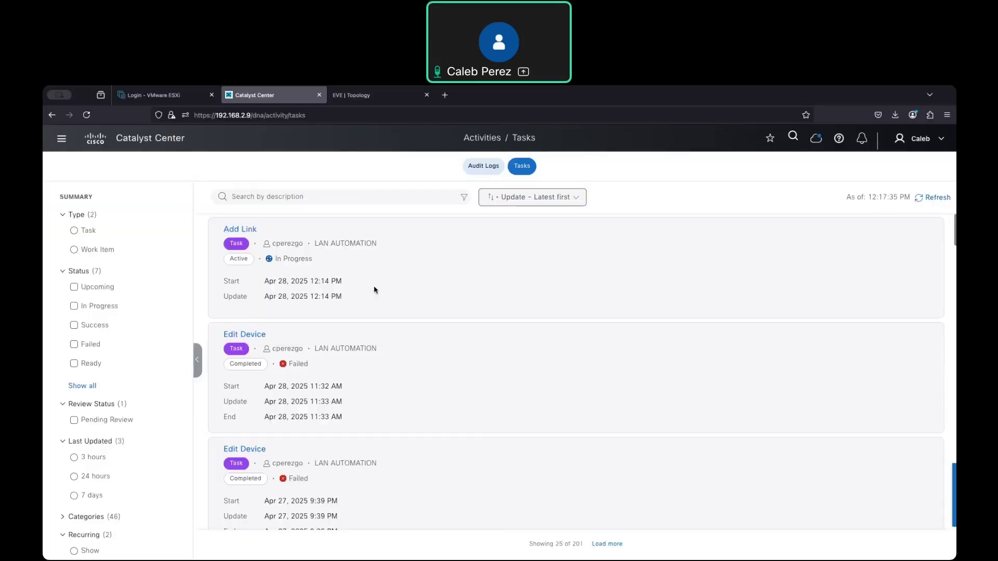
# Step: Navigate to Provision > LAN Automation to see discovered devices FE-3 and FE-5-8 at 80%
pyautogui.moveTo(372, 103)
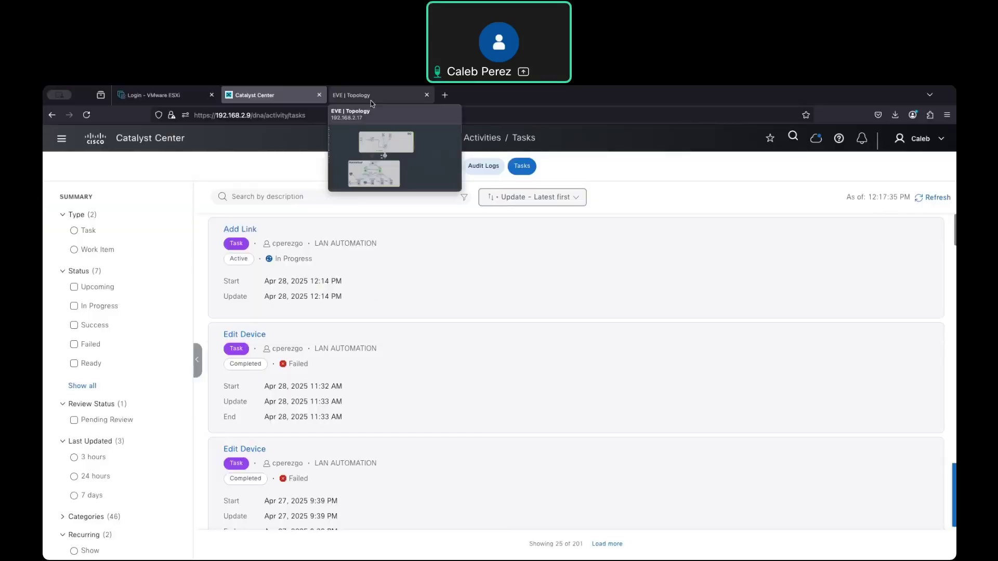
pyautogui.click(61, 139)
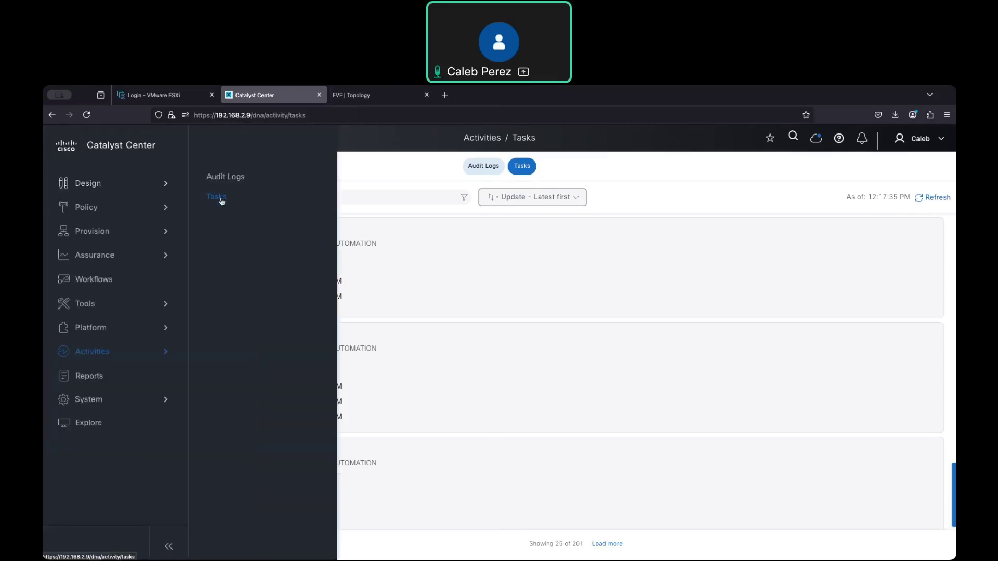
pyautogui.click(217, 197)
pyautogui.click(59, 139)
pyautogui.hotkey('alt', 'Left')
pyautogui.click(236, 328)
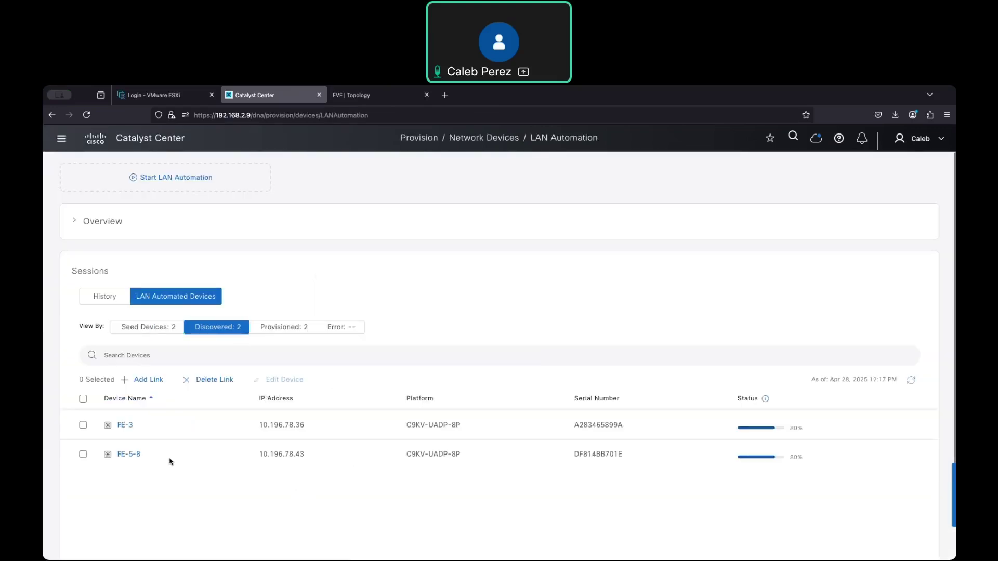
# Step: Compare the EVE-NG lab topology with Catalyst Center's LAN Automation page, twice
pyautogui.click(361, 95)
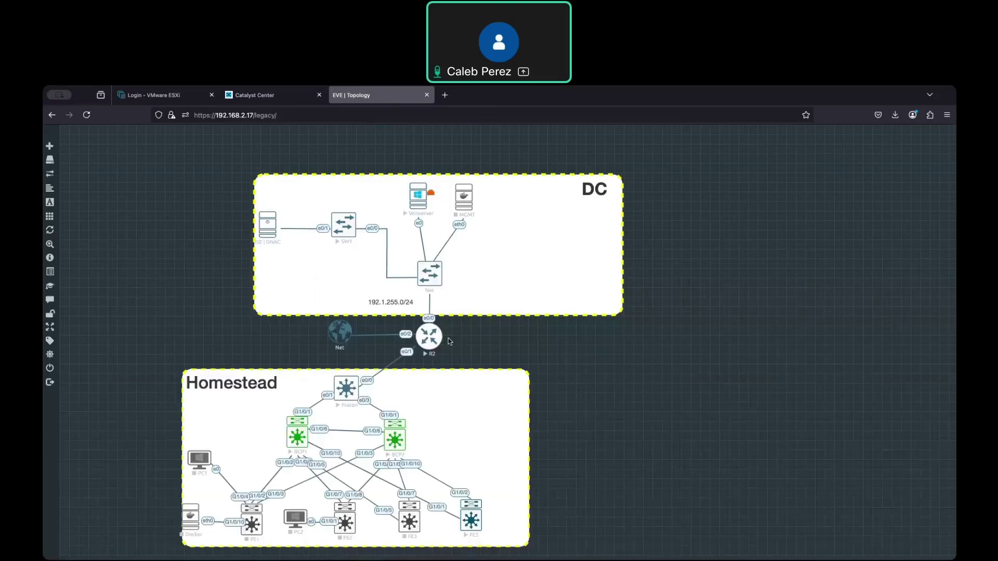
pyautogui.click(292, 101)
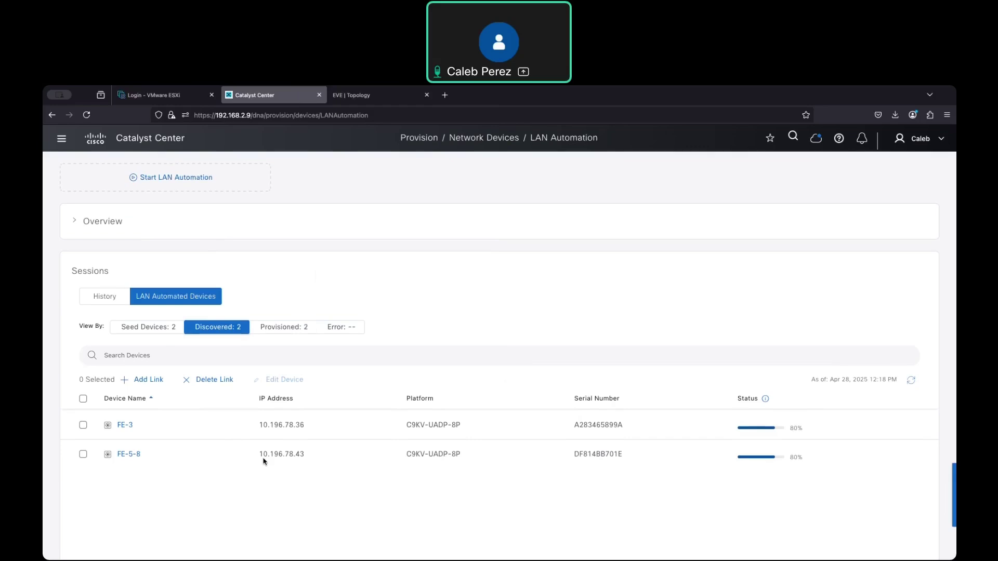
pyautogui.click(334, 99)
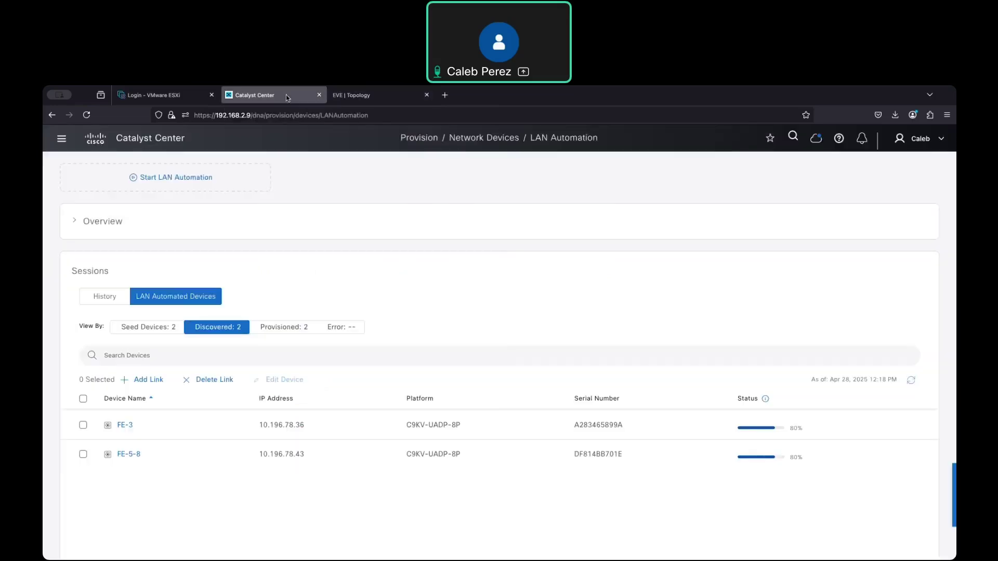
pyautogui.click(287, 96)
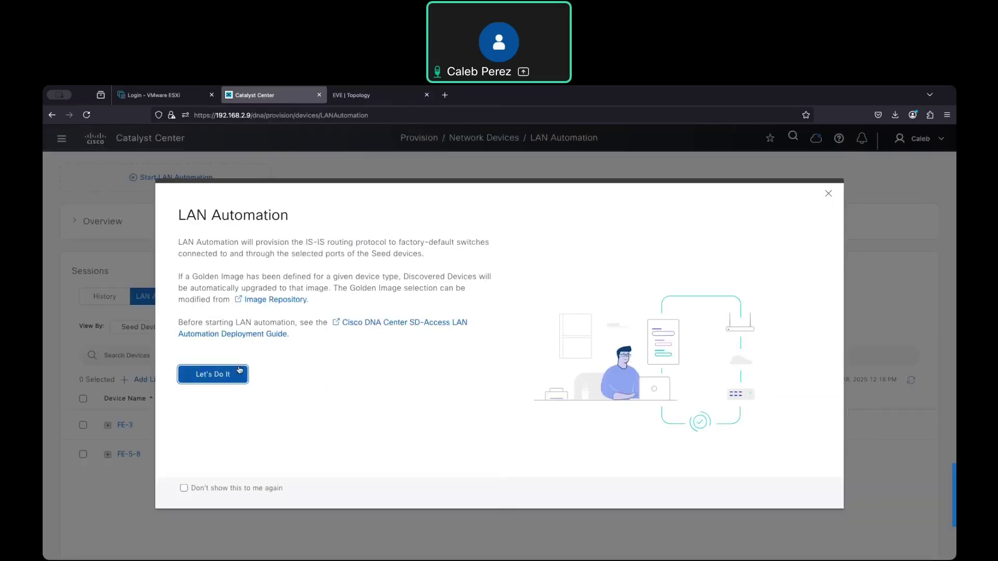
# Step: Start the LAN Automation workflow and pick site OFFICE1 under US > FL > Homestead
pyautogui.click(226, 378)
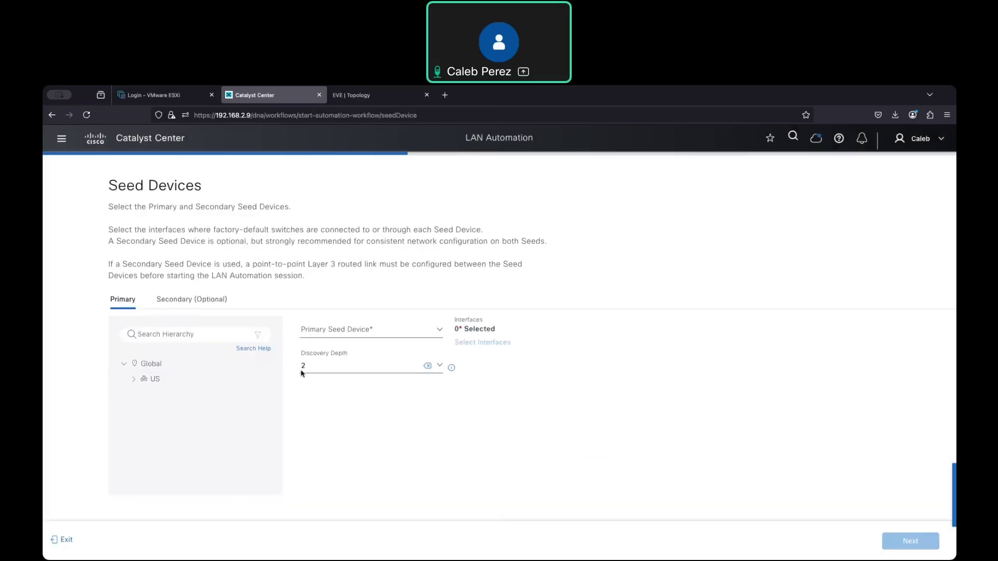
pyautogui.click(143, 410)
pyautogui.click(159, 425)
pyautogui.click(158, 426)
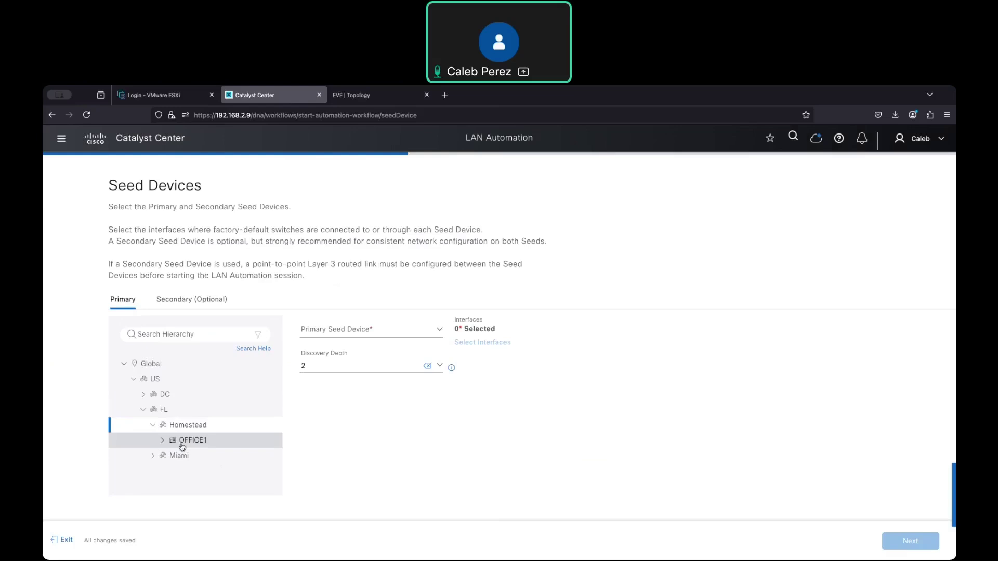
pyautogui.click(196, 441)
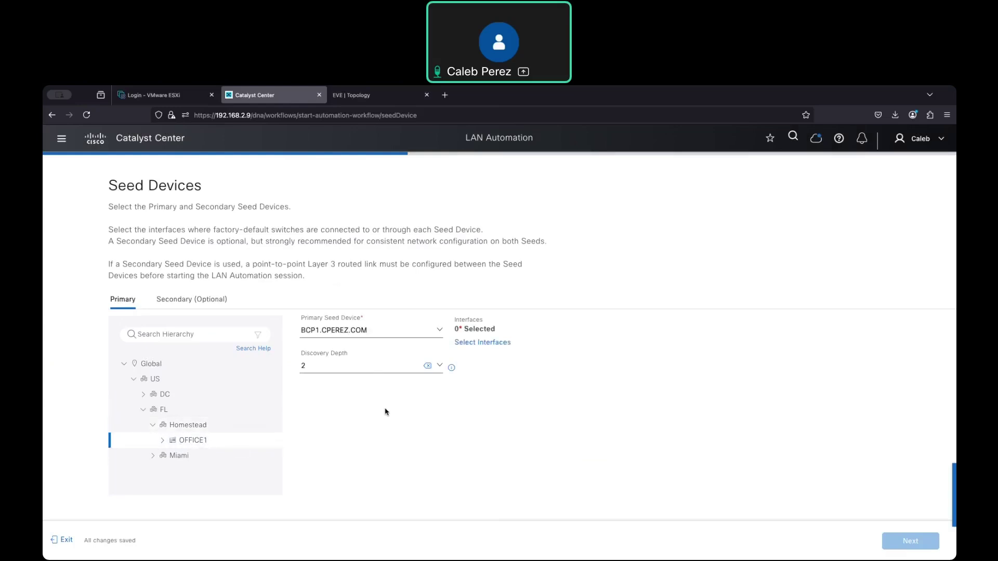
# Step: Browse primary seed BCP1's interface choices, then cancel without selecting any
pyautogui.click(500, 343)
pyautogui.scroll(-10, 419, 410)
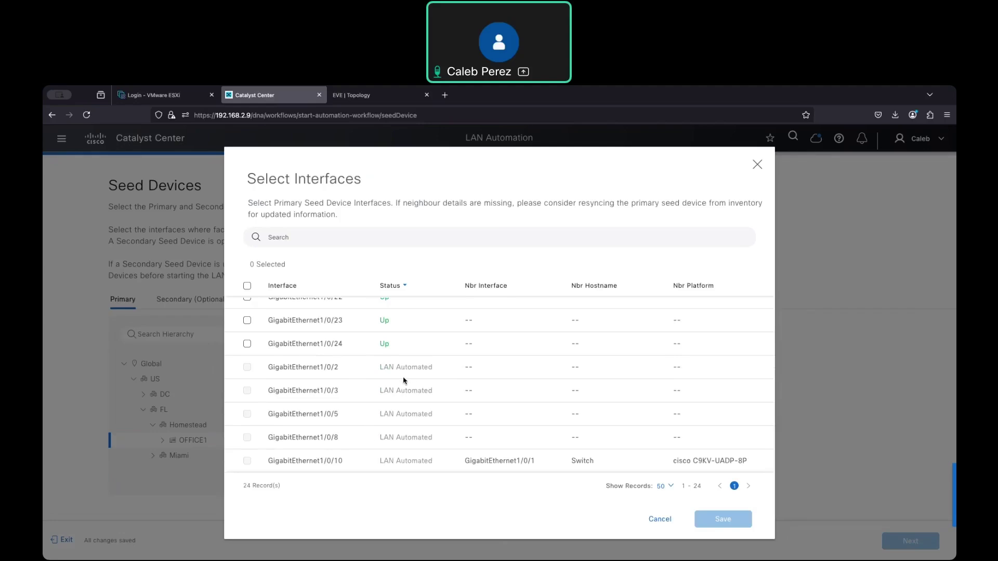
pyautogui.click(658, 520)
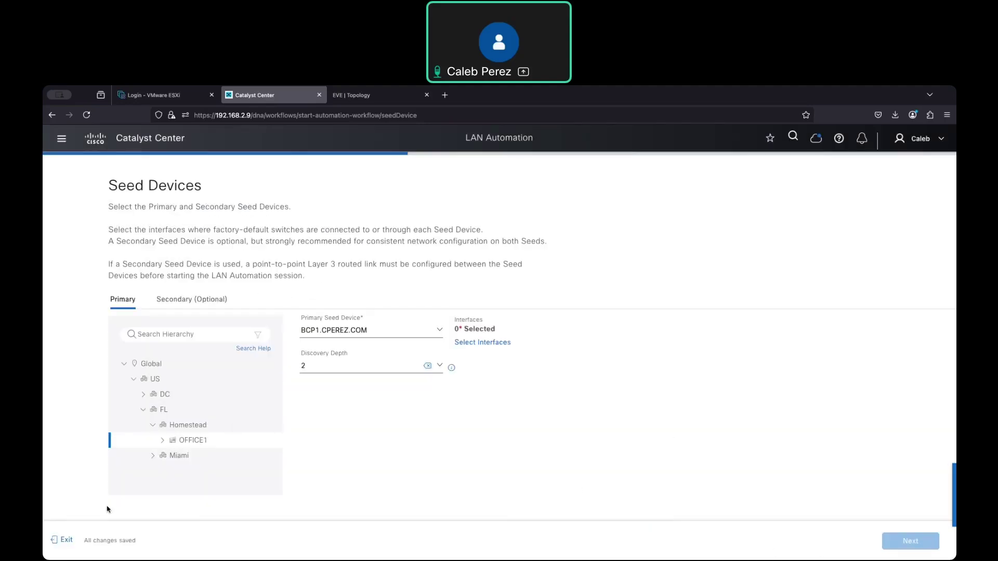
pyautogui.click(65, 540)
pyautogui.click(510, 365)
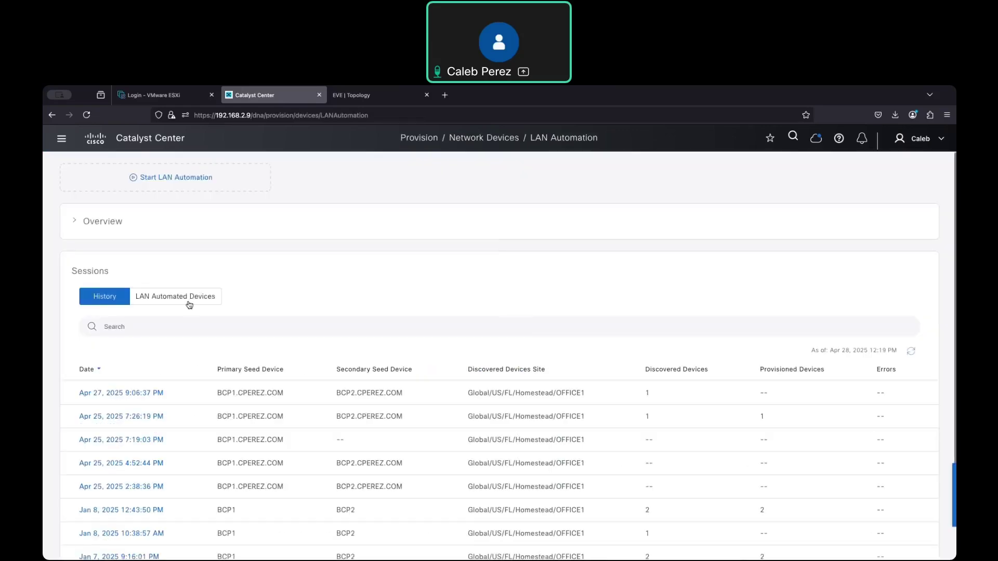
pyautogui.click(193, 296)
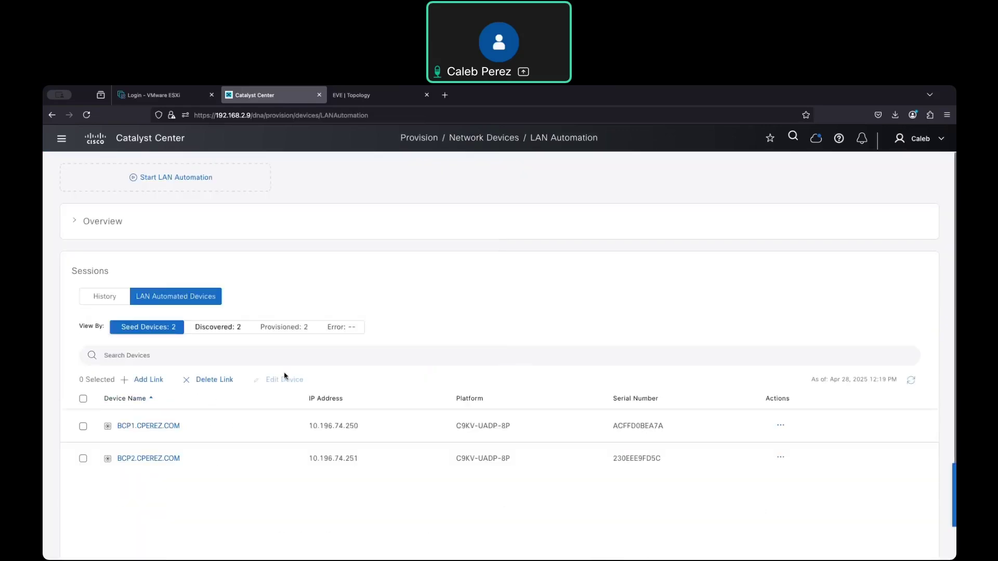
pyautogui.click(225, 327)
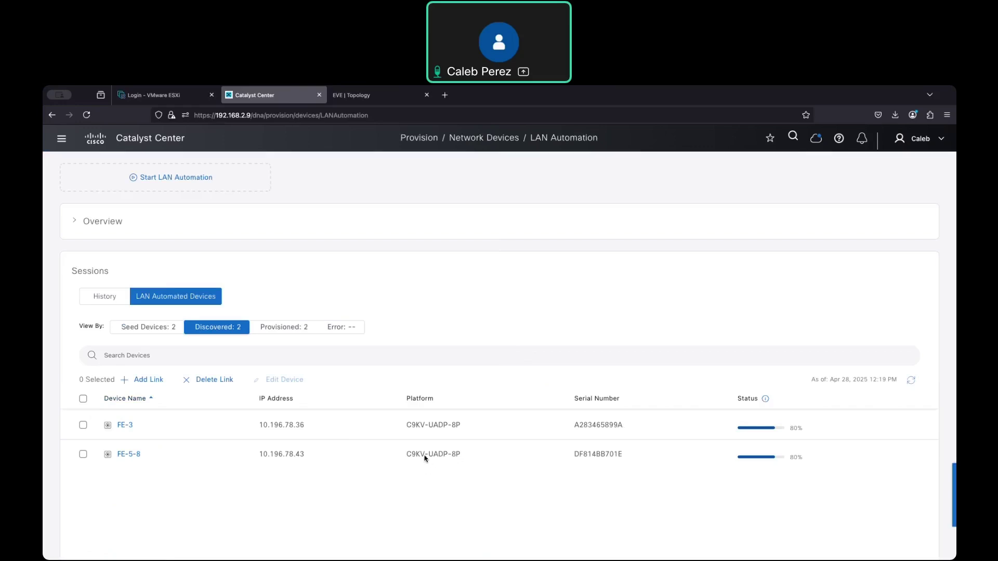
pyautogui.scroll(-1, 425, 457)
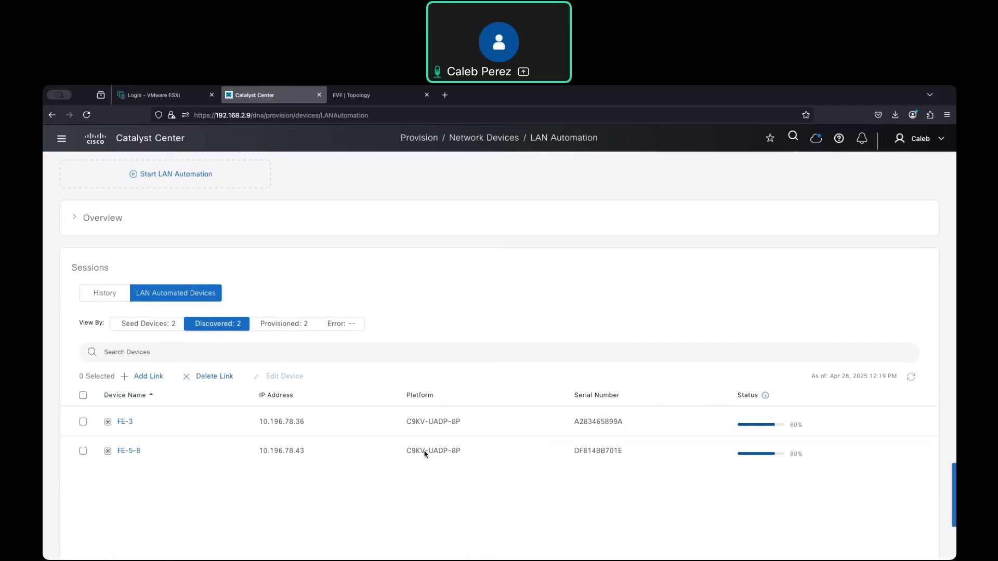
pyautogui.scroll(-1, 425, 453)
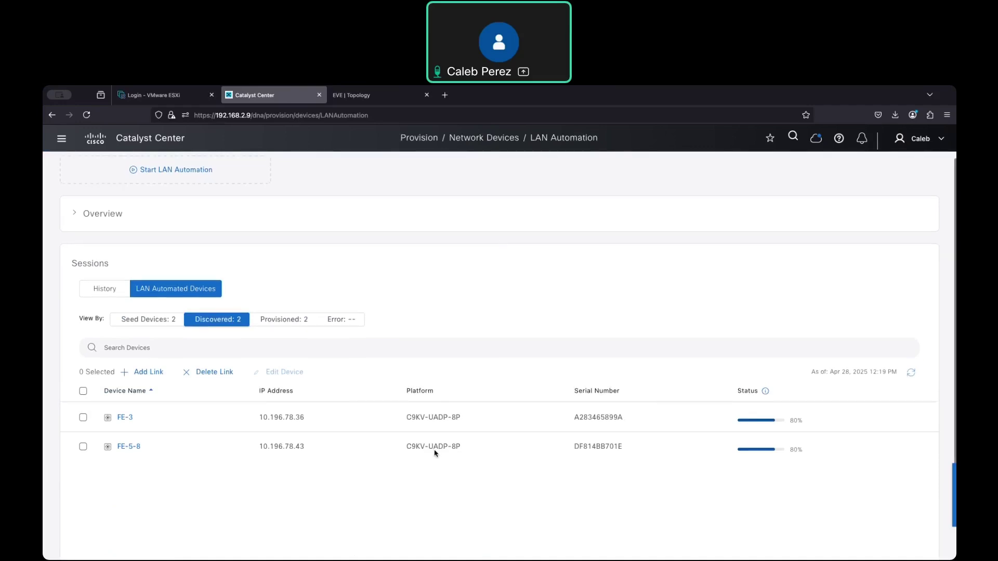
pyautogui.scroll(1, 434, 452)
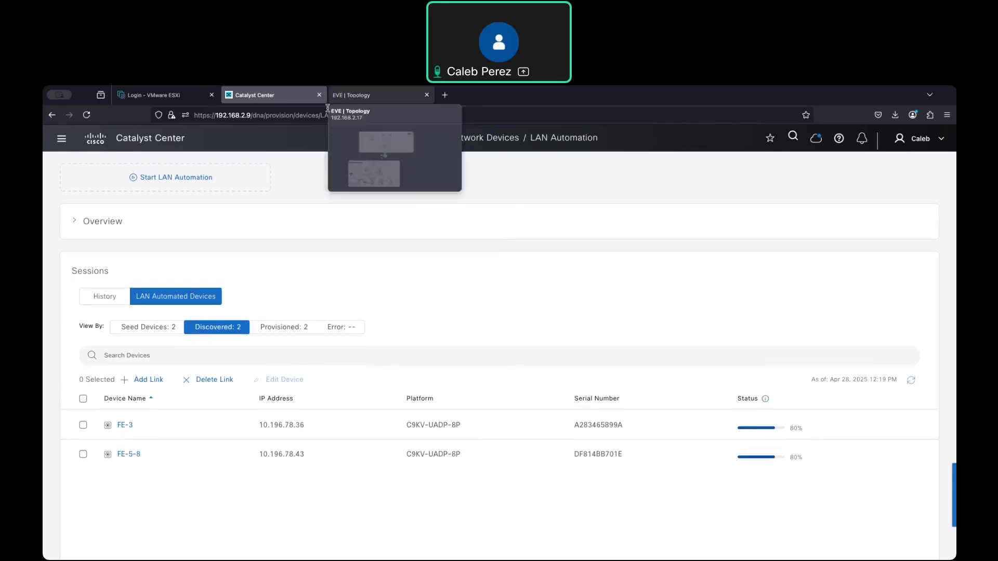
# Step: Open Activities > Tasks and refresh to check the in-progress Add Link task
pyautogui.click(62, 141)
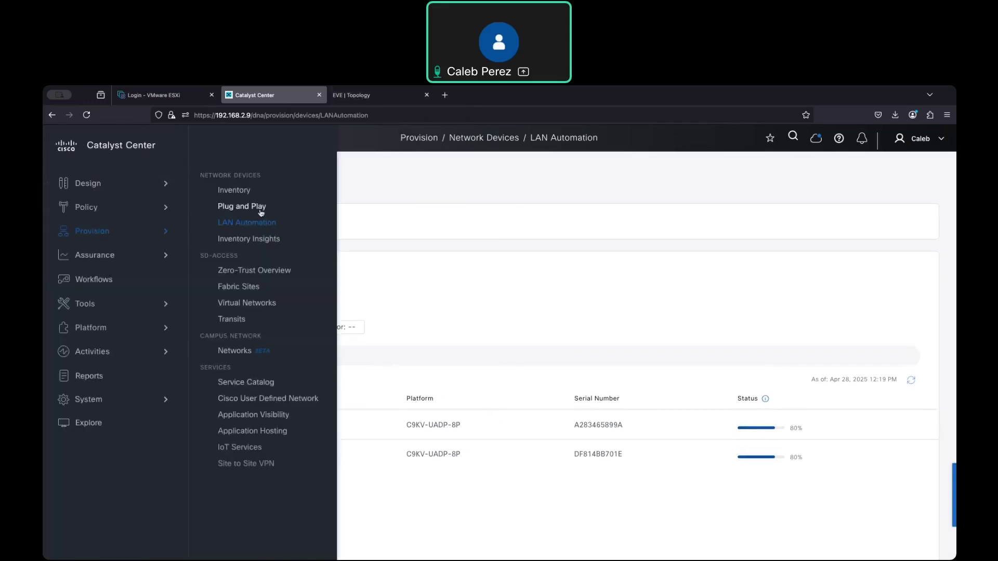
pyautogui.click(131, 352)
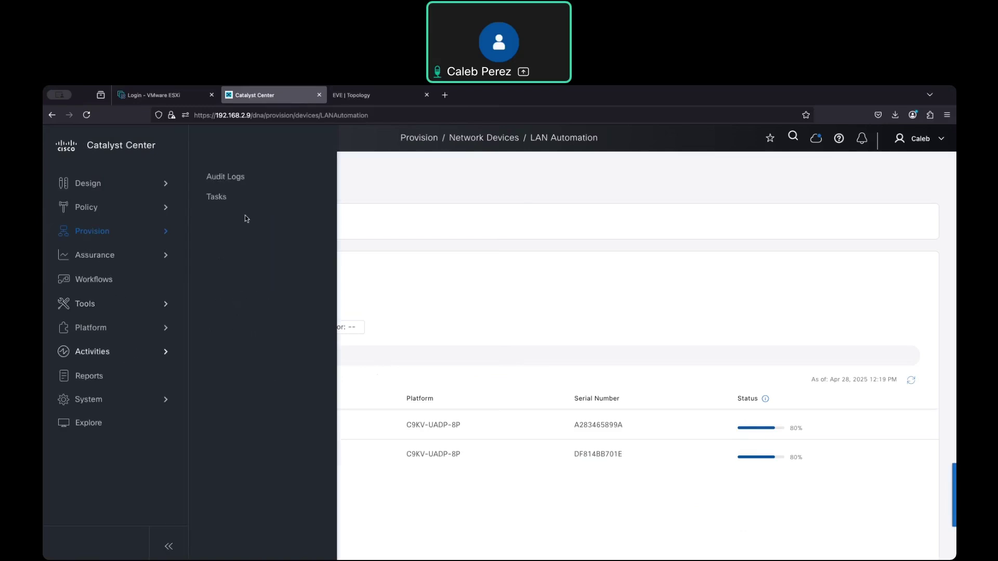
pyautogui.click(221, 197)
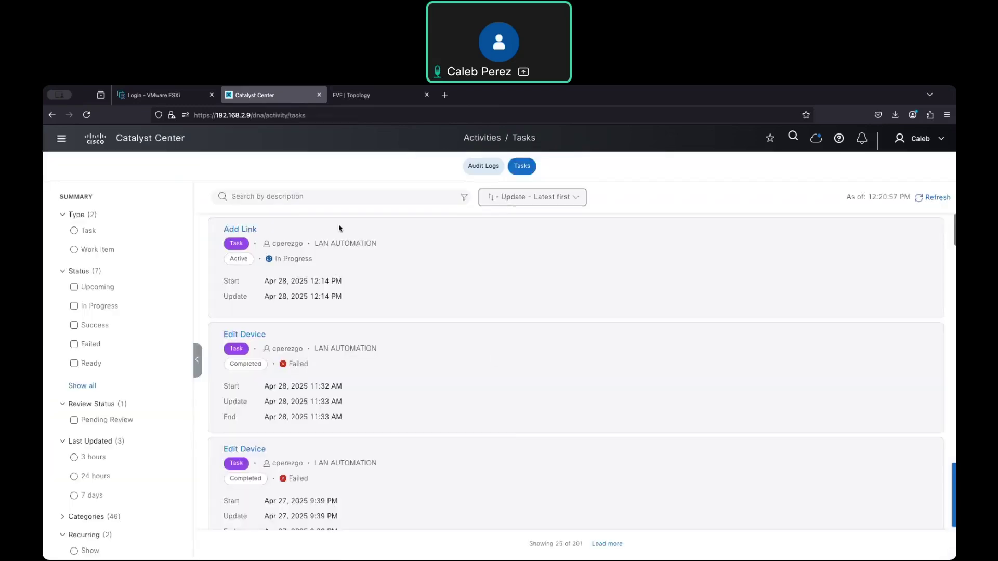
pyautogui.click(925, 198)
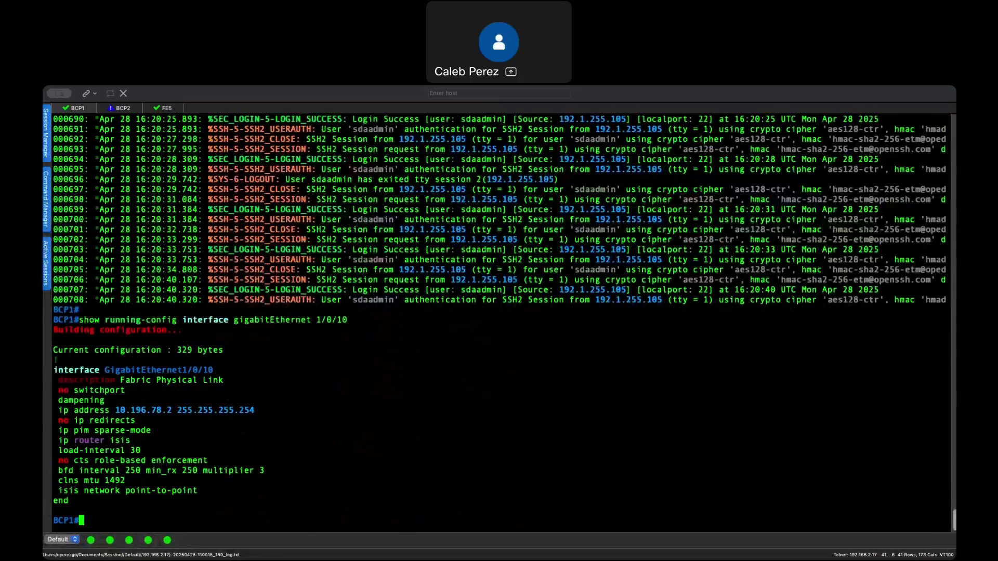
# Step: Compare BCP1 and FE5 console output, then refresh Catalyst Center's task list
pyautogui.click(167, 108)
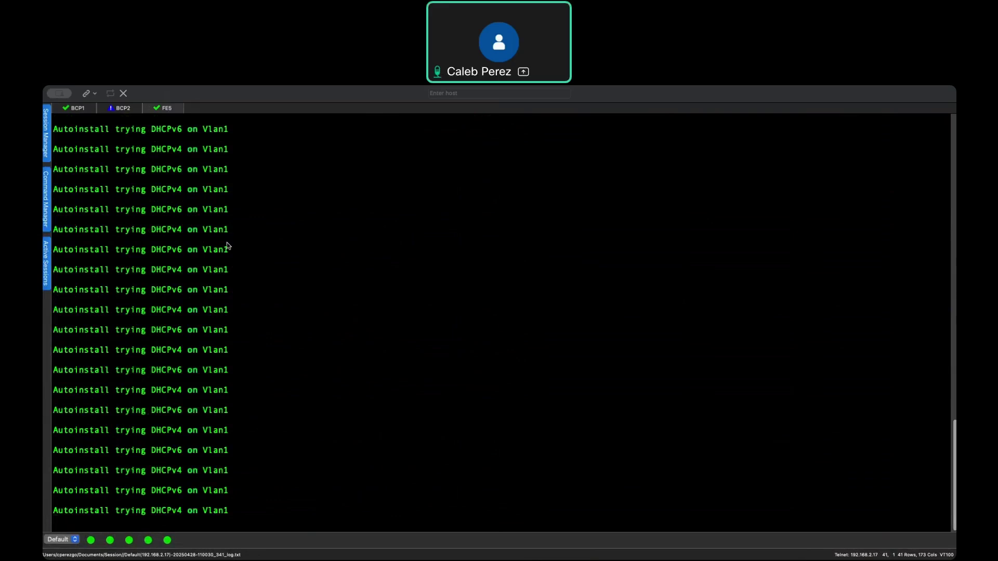
pyautogui.click(78, 108)
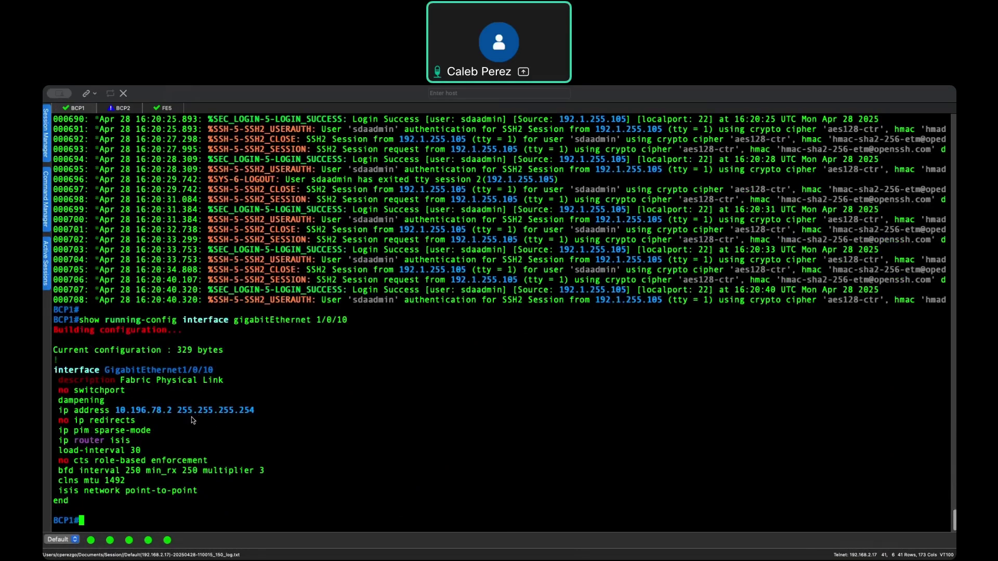
pyautogui.click(165, 108)
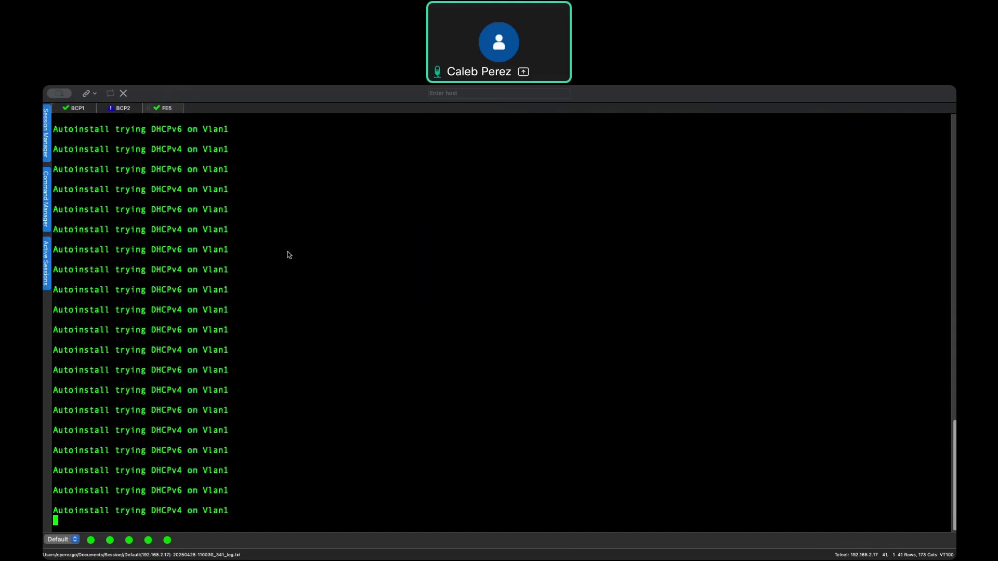
pyautogui.click(78, 108)
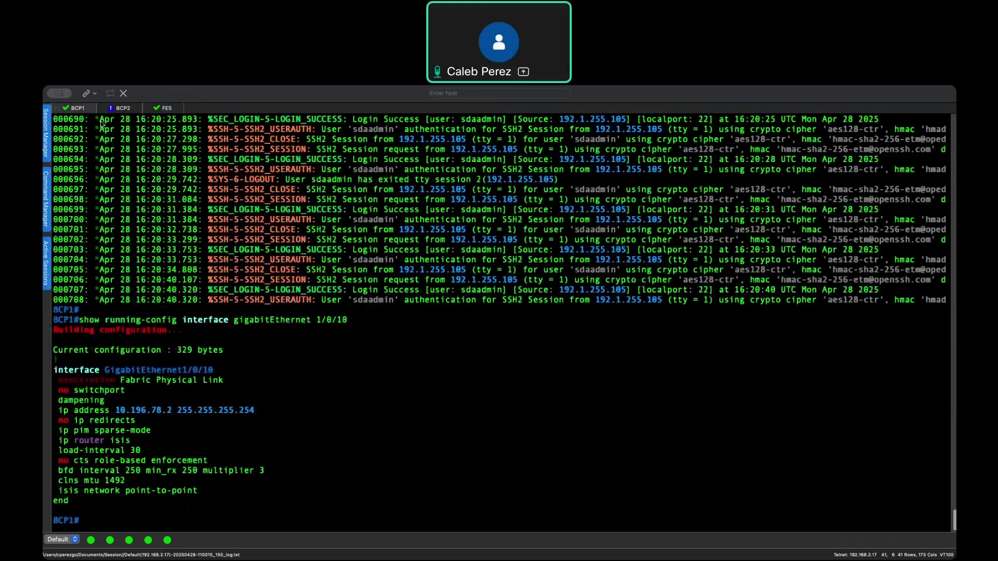
pyautogui.click(164, 109)
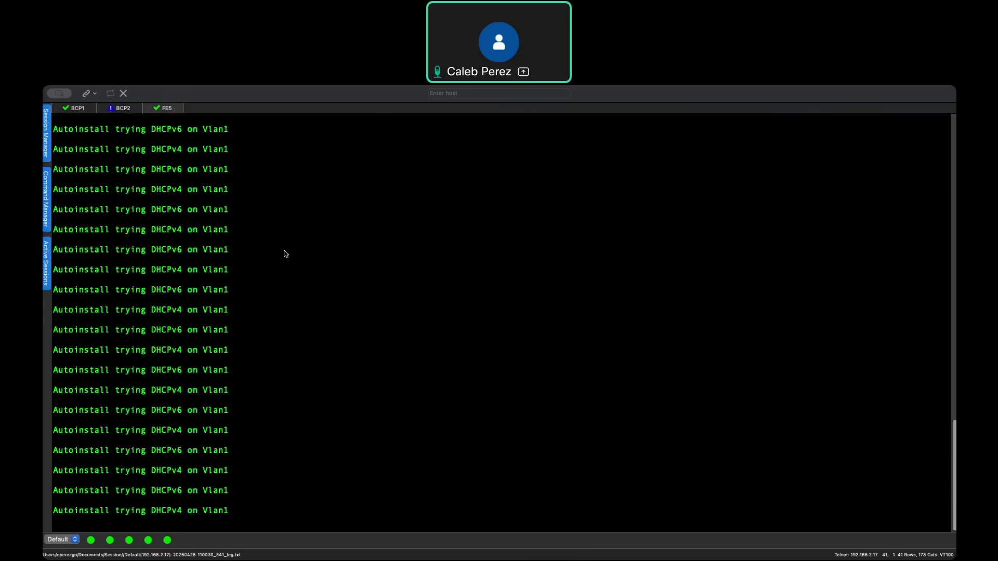
pyautogui.press('super+Tab')
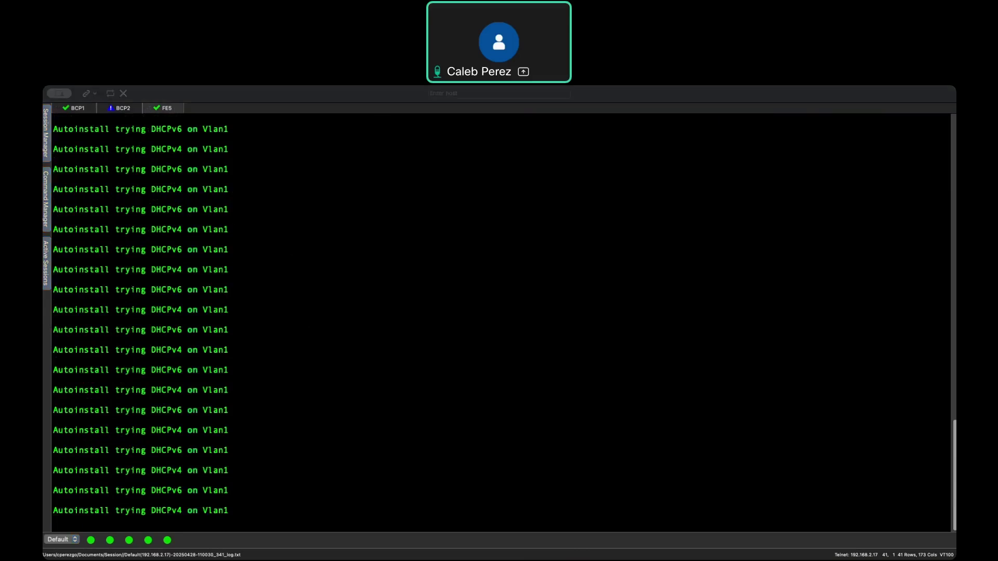
pyautogui.click(929, 199)
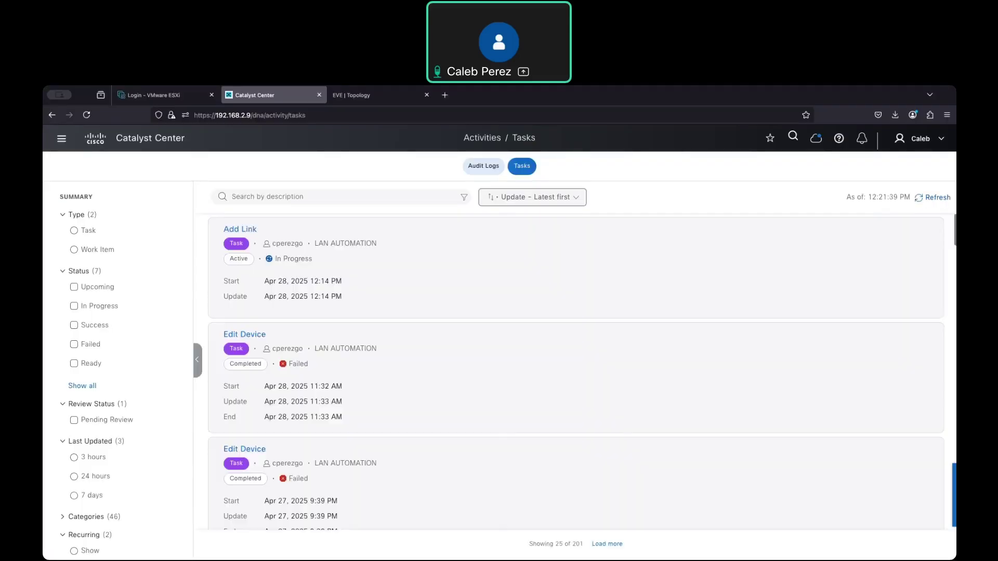
# Step: Review BCP2's GigabitEthernet1/0/10 config with IP 10.196.78.3 255.255.255.254 and IS-IS
pyautogui.press('super+Tab')
pyautogui.press('Return')
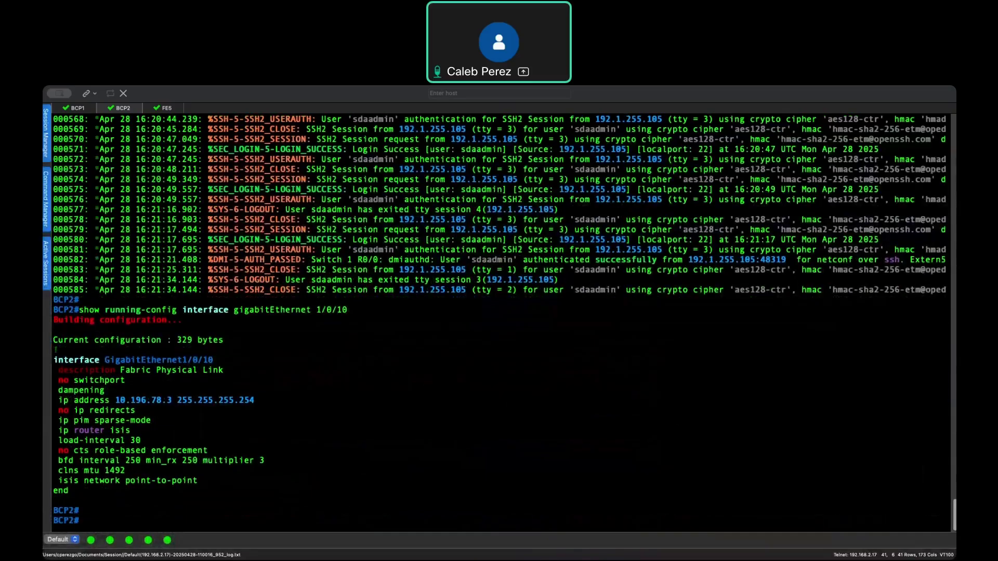
pyautogui.moveTo(60, 360); pyautogui.dragTo(265, 484)
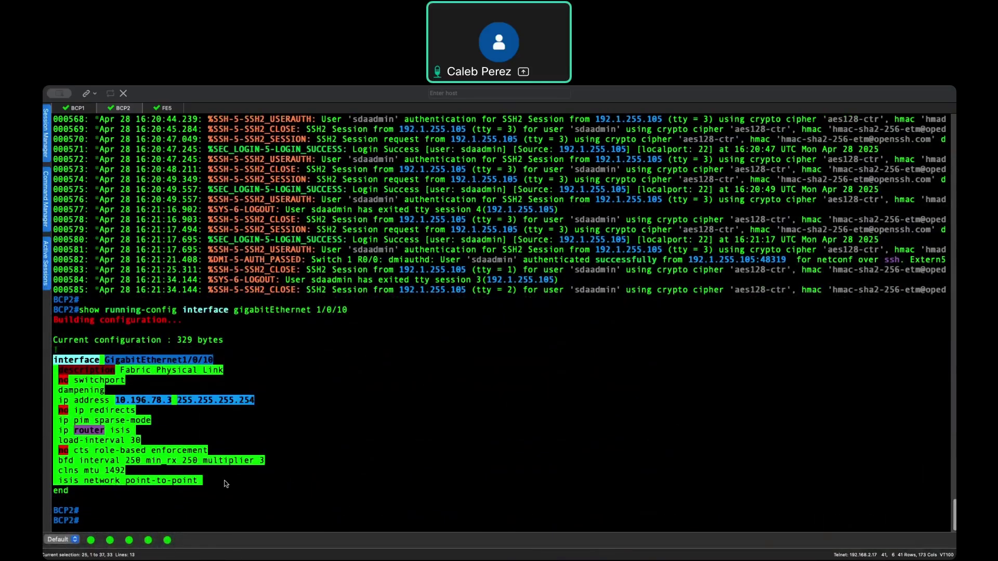
pyautogui.click(291, 455)
pyautogui.press('Return')
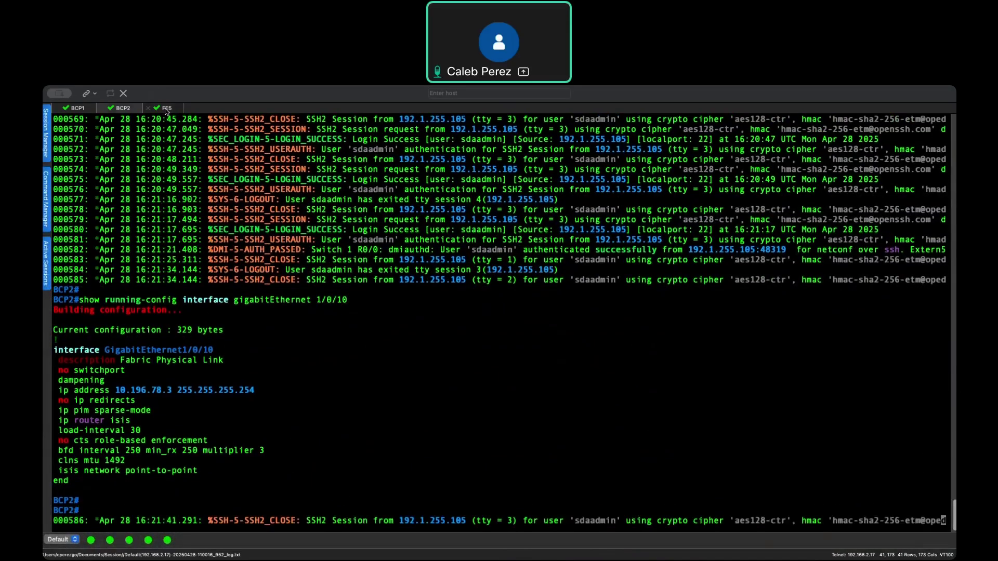
pyautogui.hotkey('ctrl', 'Tab')
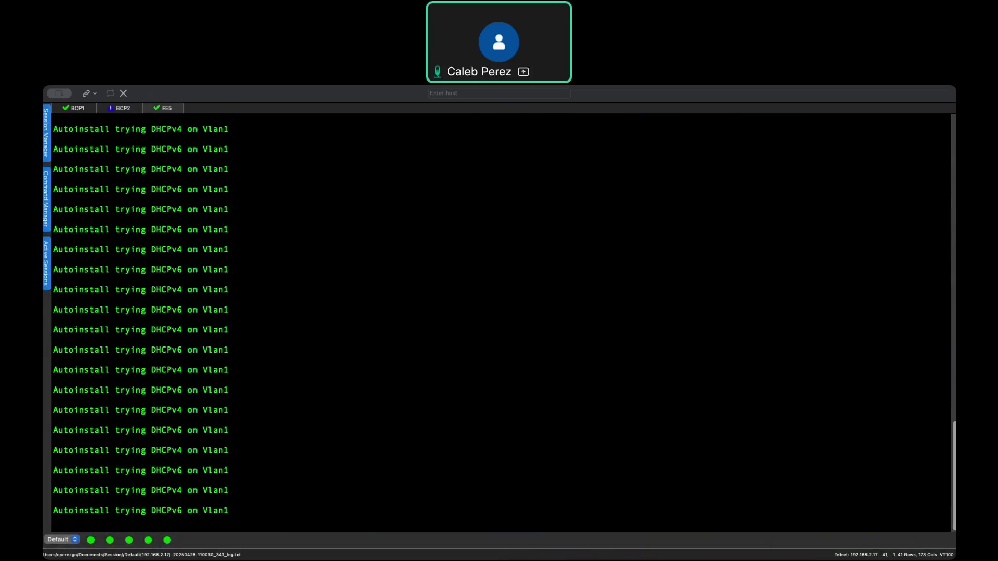
# Step: Bring Catalyst Center's Tasks list, with Add Link still In Progress, back to the front
pyautogui.press('super+Tab')
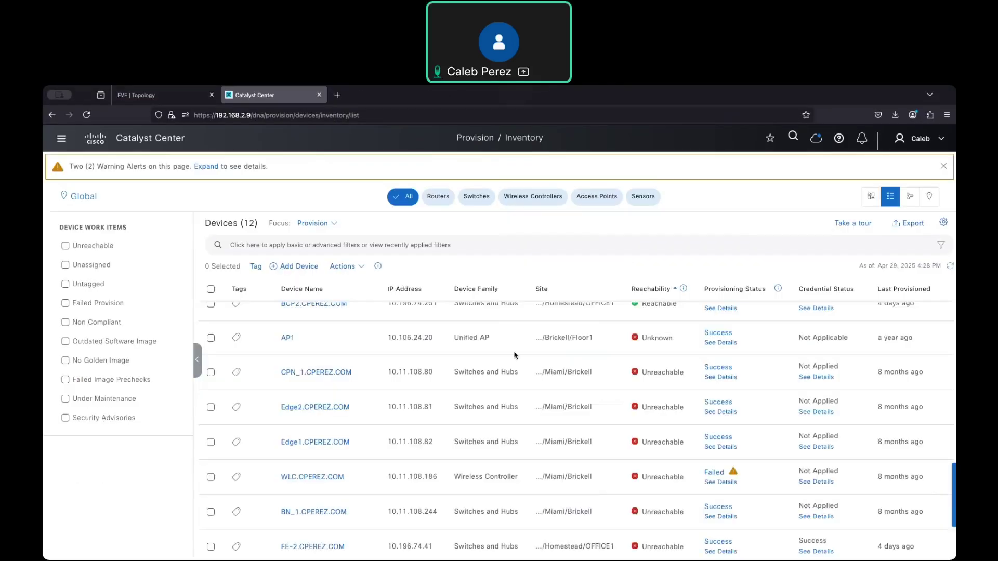
# Step: Open LAN Automation's LAN Automated Devices view listing seed devices BCP1 and BCP2
pyautogui.scroll(2, 514, 356)
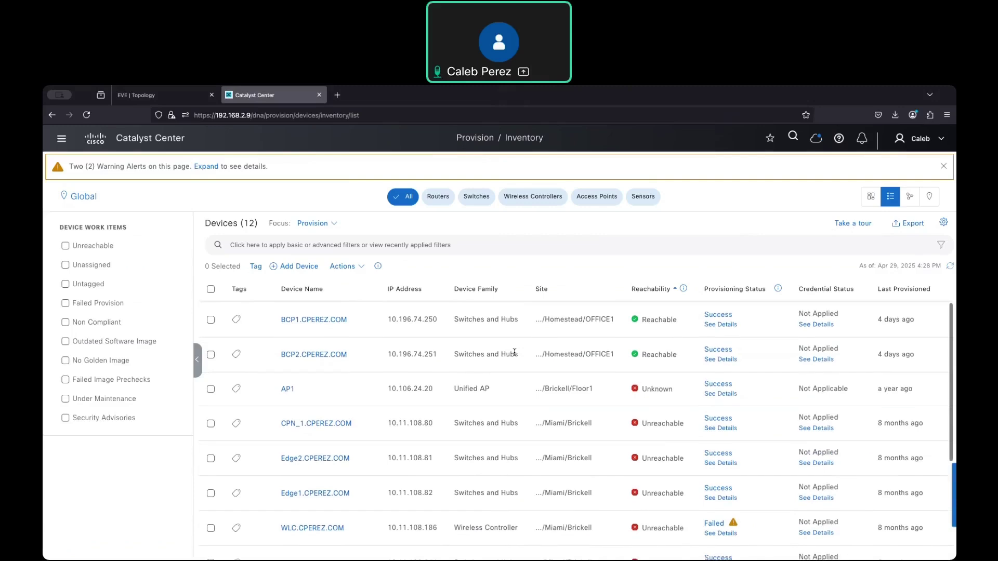
pyautogui.click(61, 138)
pyautogui.click(244, 221)
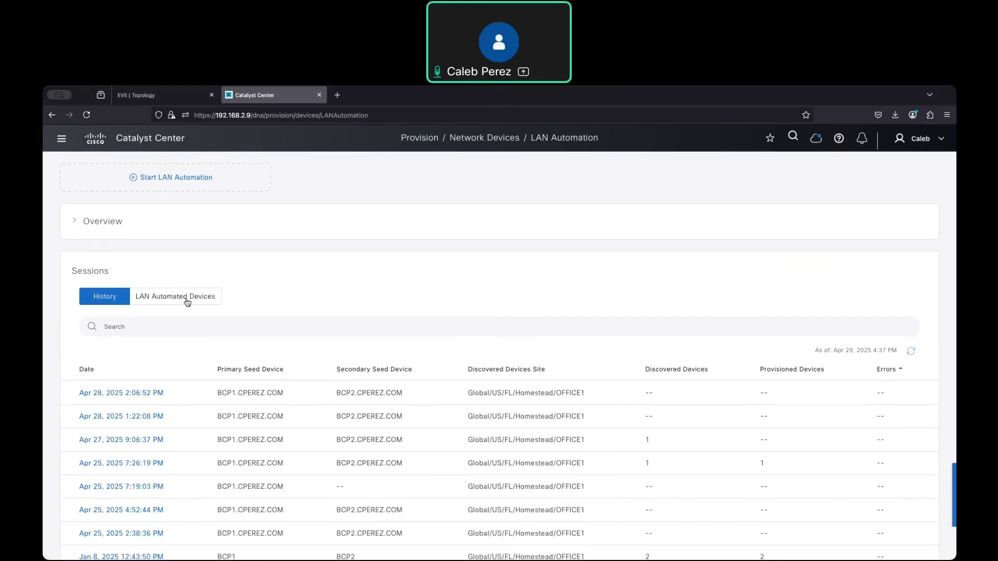
pyautogui.click(188, 297)
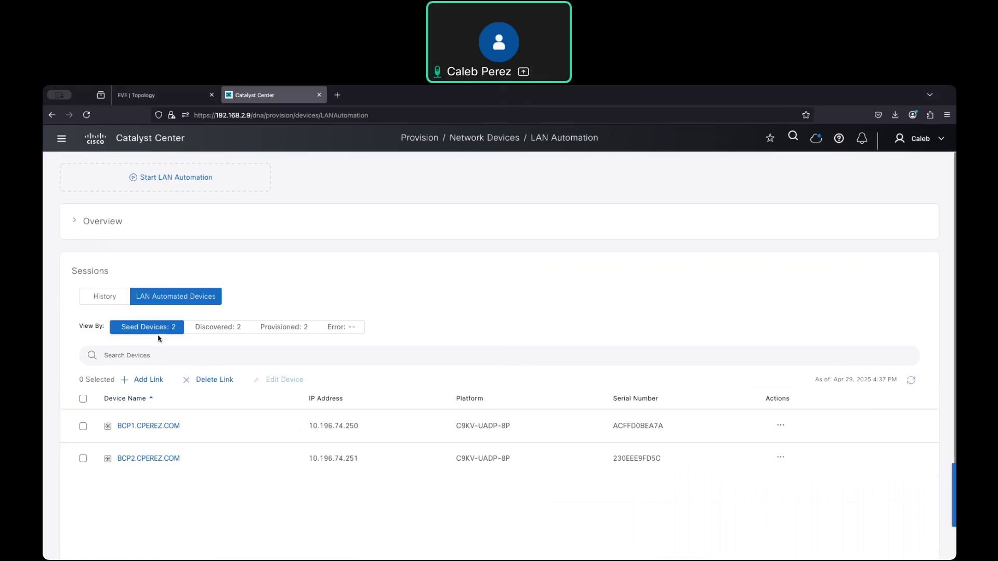
# Step: Start a new LAN Automation session and choose OFFICE1 under Homestead as the site
pyautogui.click(172, 225)
pyautogui.click(177, 178)
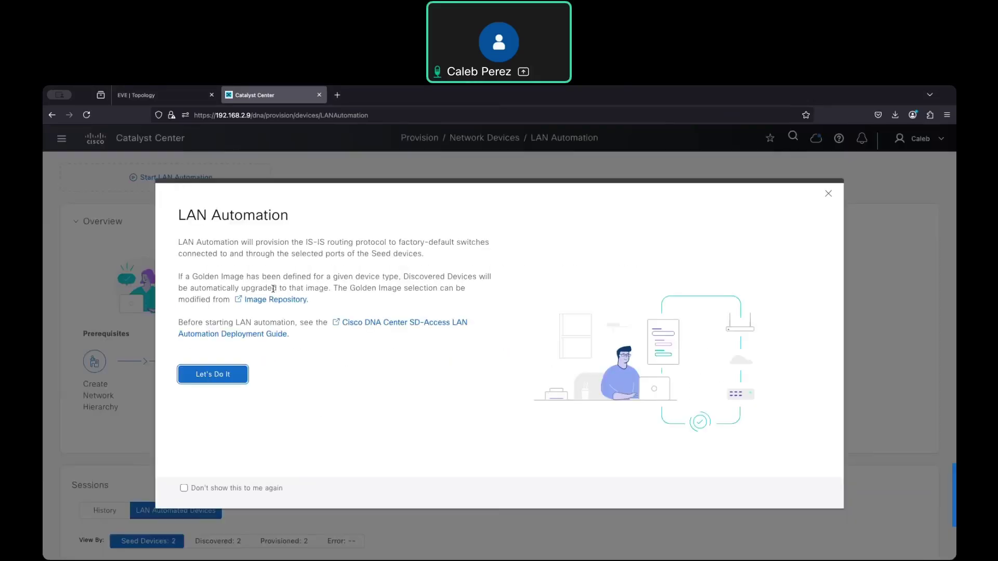
pyautogui.click(223, 375)
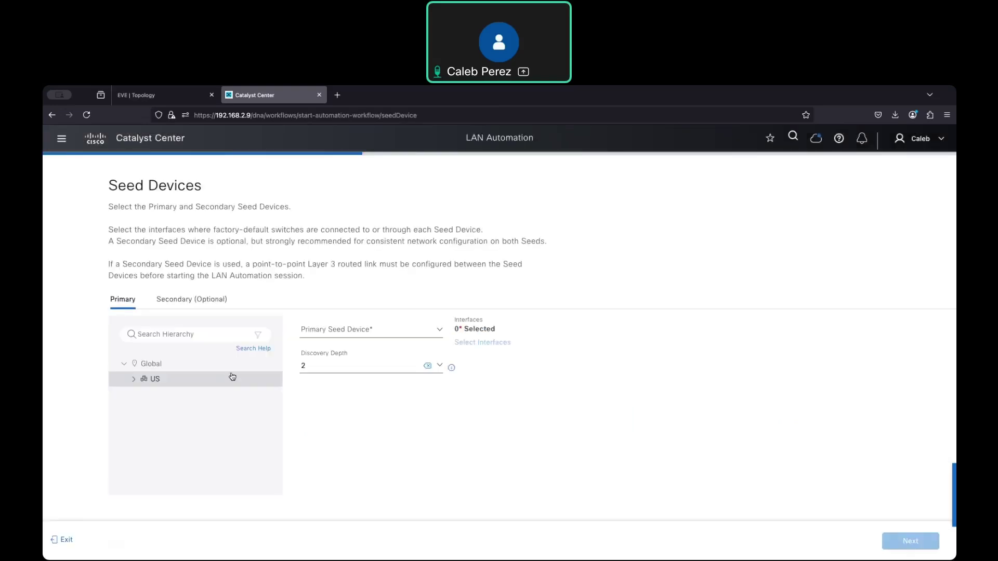
pyautogui.click(134, 379)
pyautogui.click(167, 430)
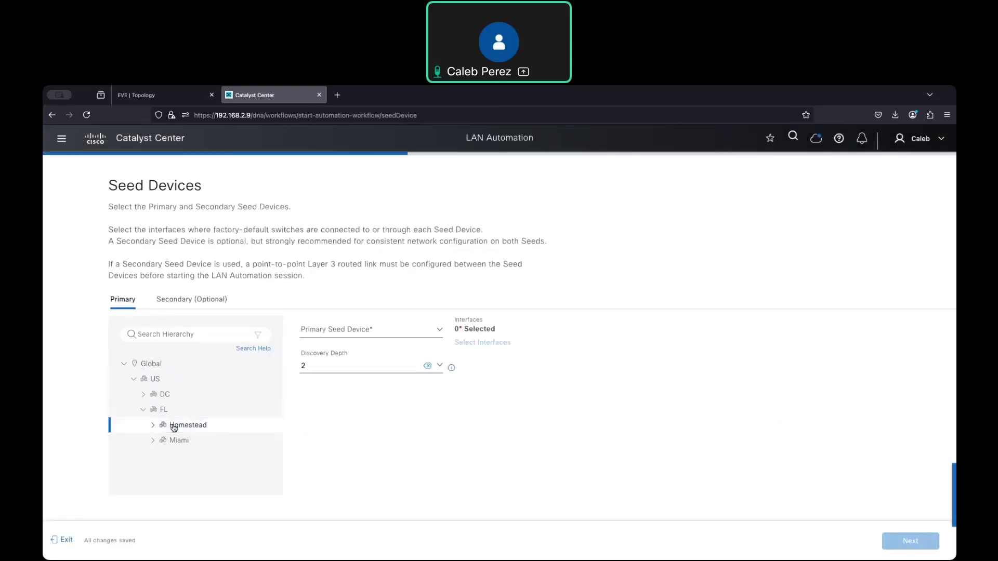
pyautogui.click(153, 425)
pyautogui.click(200, 442)
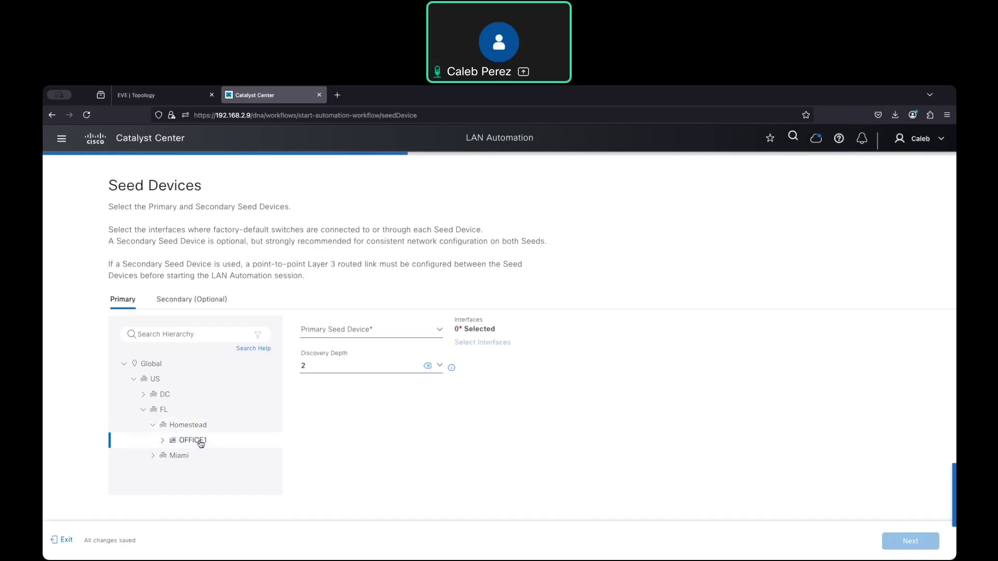
# Step: Check the EVE topology, then find the primary seed list empty for both OFFICE1 and Homestead
pyautogui.click(155, 99)
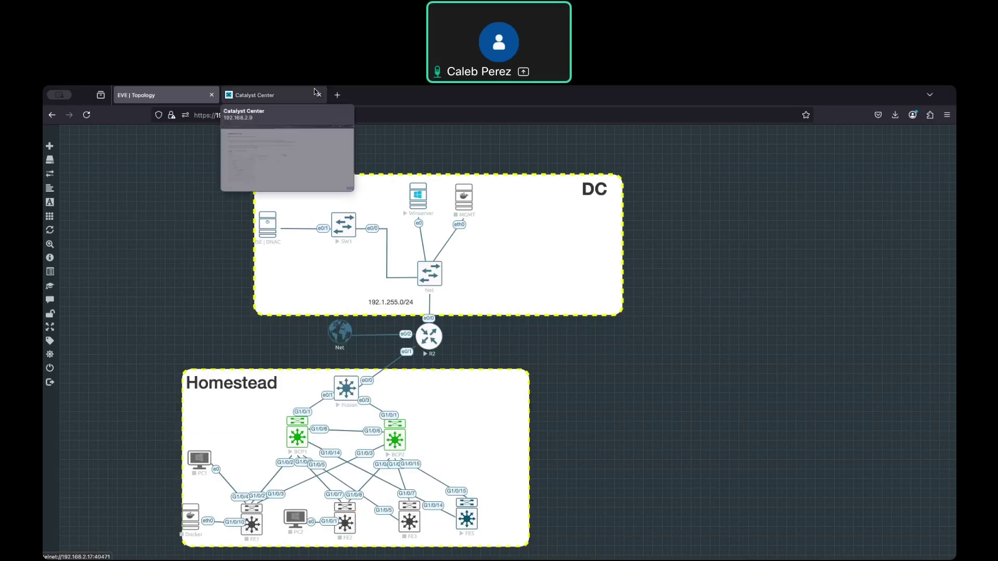
pyautogui.click(273, 98)
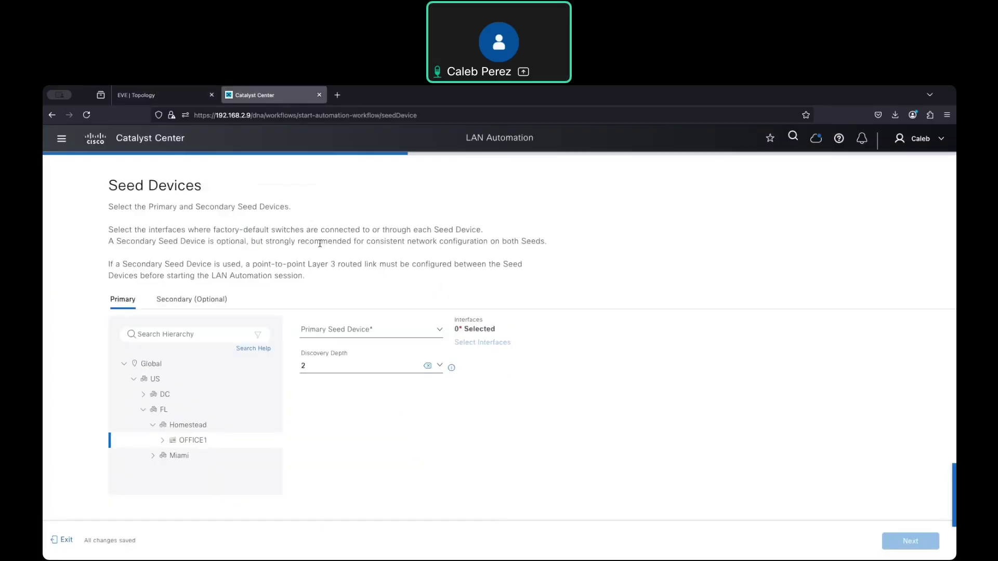
pyautogui.click(365, 335)
pyautogui.click(307, 462)
pyautogui.click(163, 442)
pyautogui.click(202, 426)
pyautogui.click(406, 336)
pyautogui.click(440, 333)
# Step: Exit the LAN Automation workflow without saving and go to Provision > Inventory
pyautogui.click(63, 541)
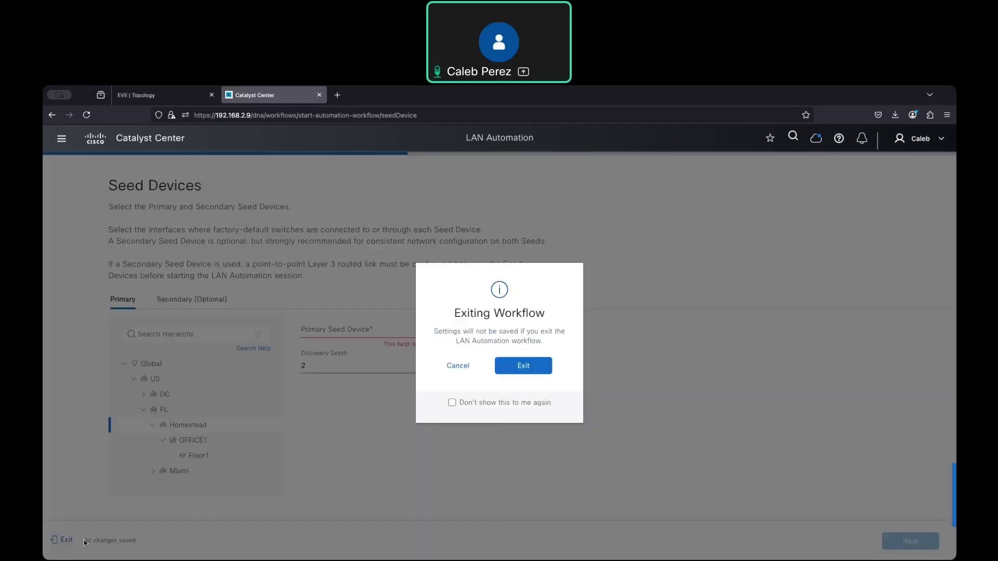
pyautogui.click(523, 365)
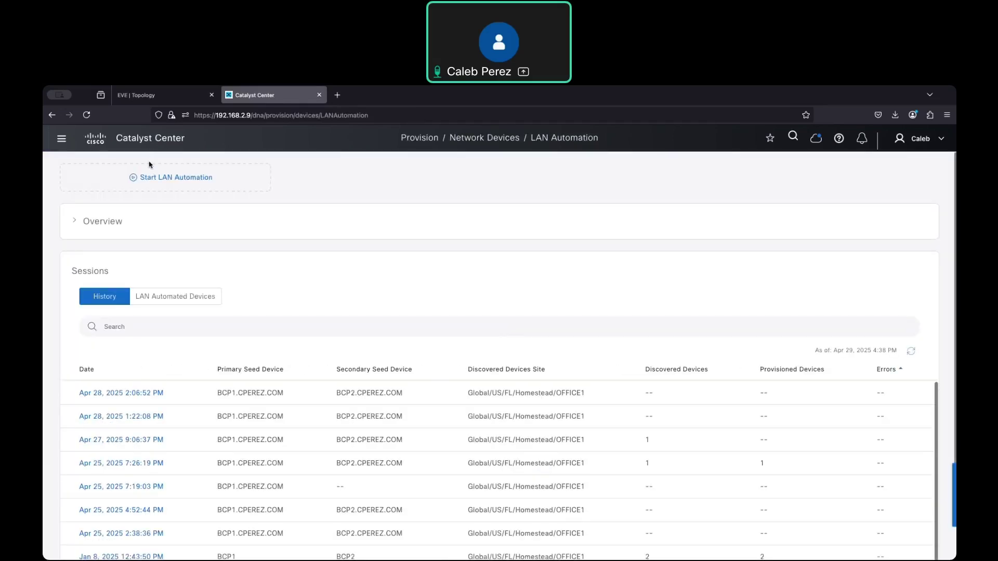
pyautogui.click(61, 139)
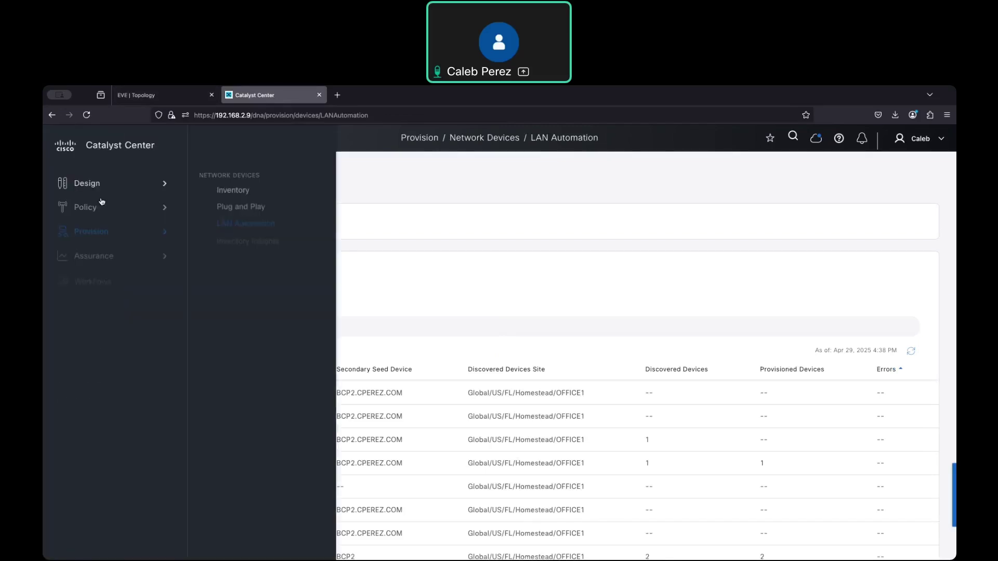
pyautogui.click(228, 195)
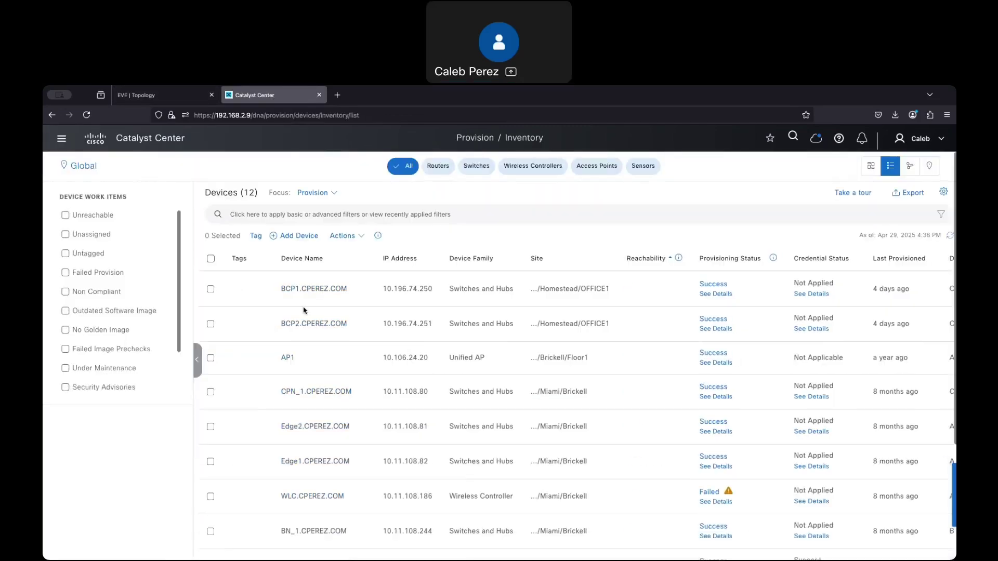
# Step: Resync switches BCP1 and BCP2 via Actions > Inventory > Resync Device, then refresh
pyautogui.click(210, 289)
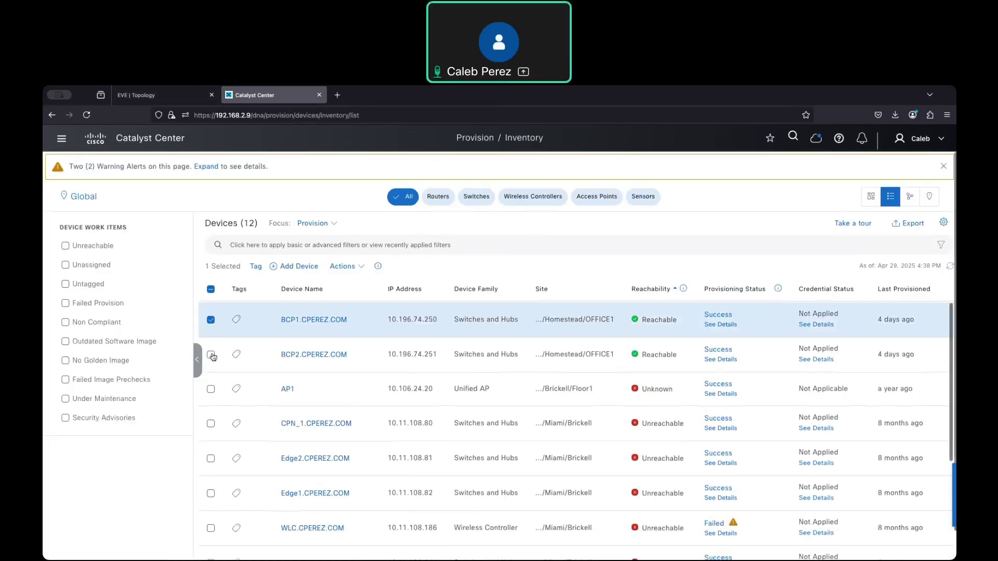
pyautogui.click(210, 354)
pyautogui.click(362, 266)
pyautogui.moveTo(370, 349)
pyautogui.moveTo(364, 287)
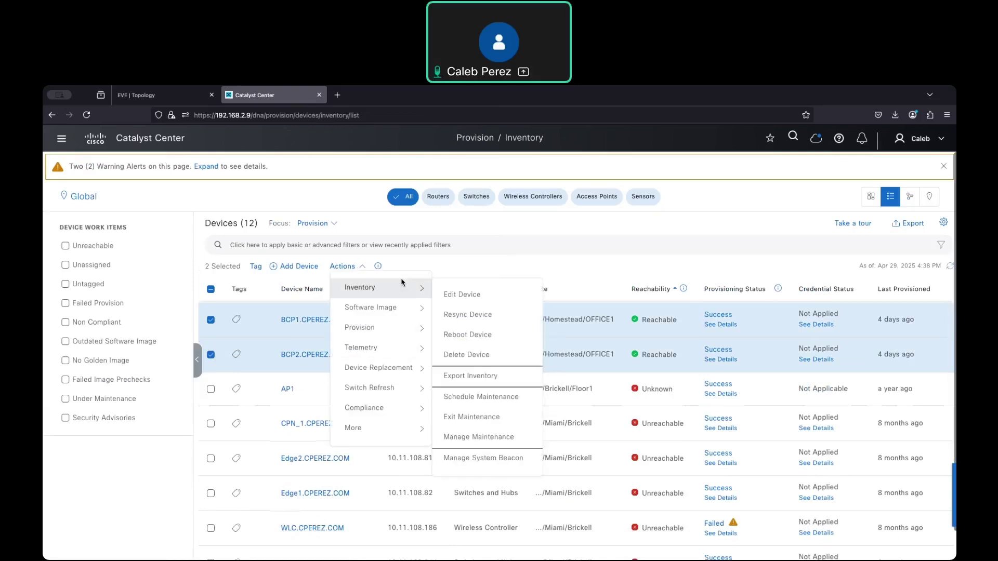
pyautogui.click(470, 318)
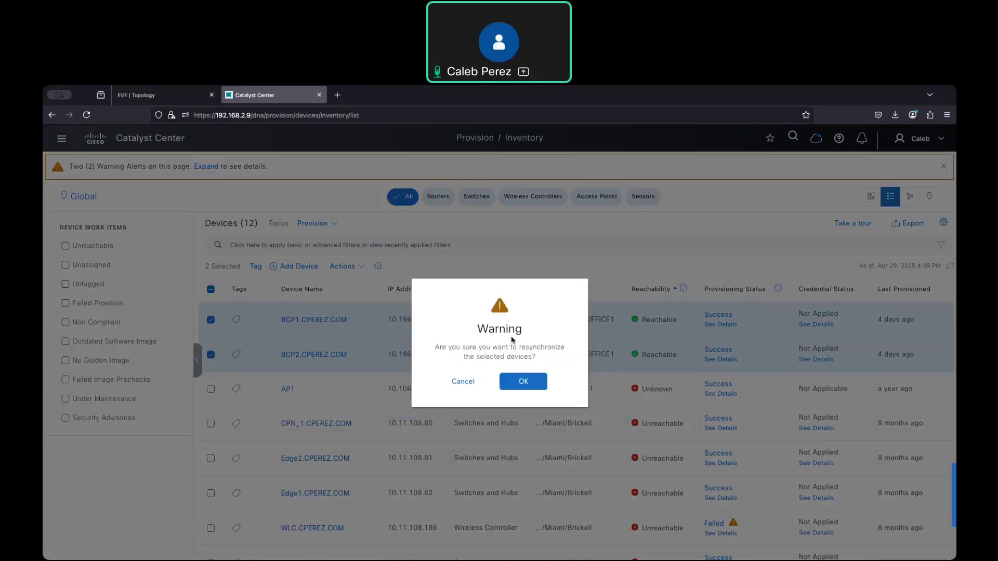
pyautogui.click(523, 381)
pyautogui.hscroll(10, 677, 356)
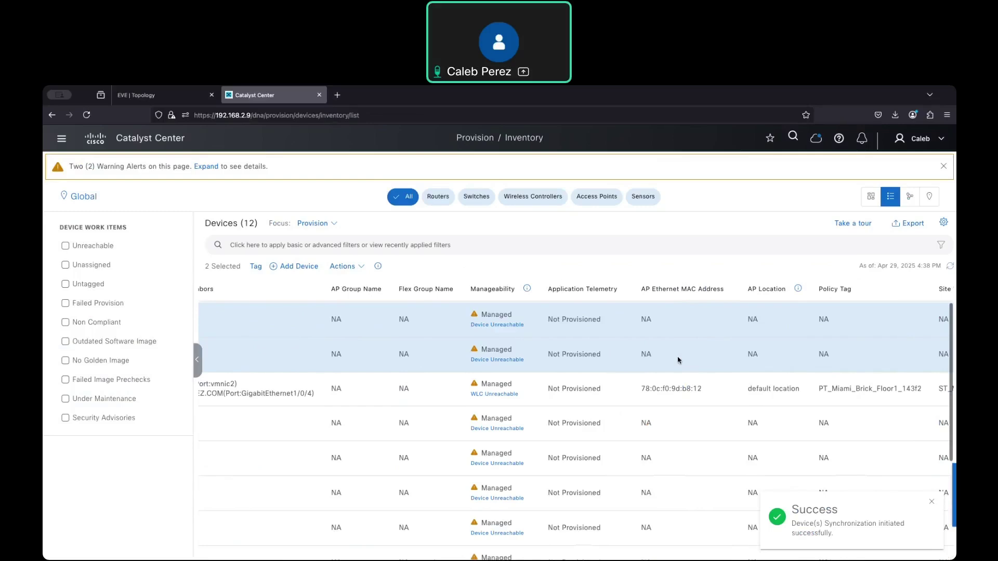
pyautogui.click(950, 267)
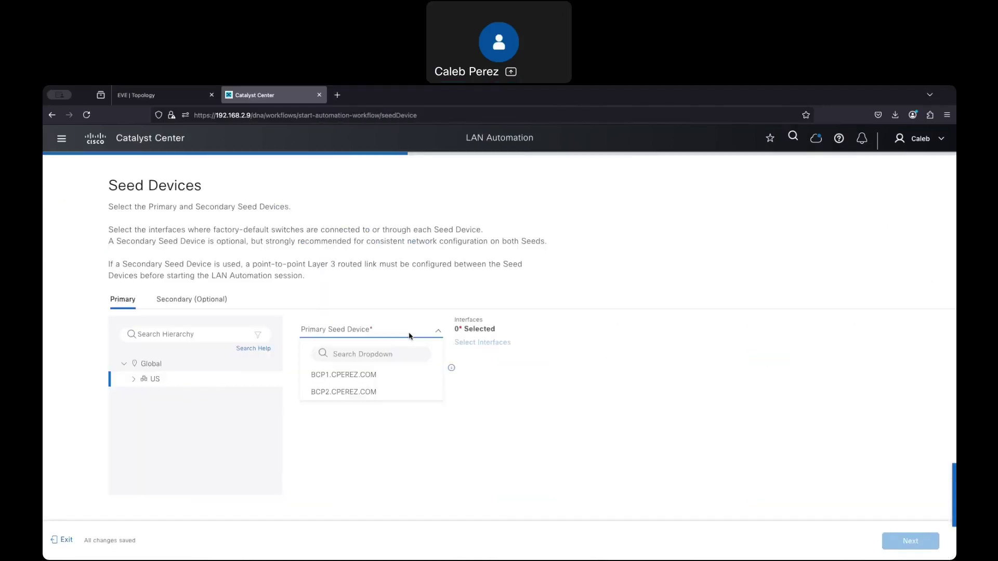
# Step: Select the site Global > US > FL > Homestead > OFFICE1 for the LAN Automation session
pyautogui.click(134, 379)
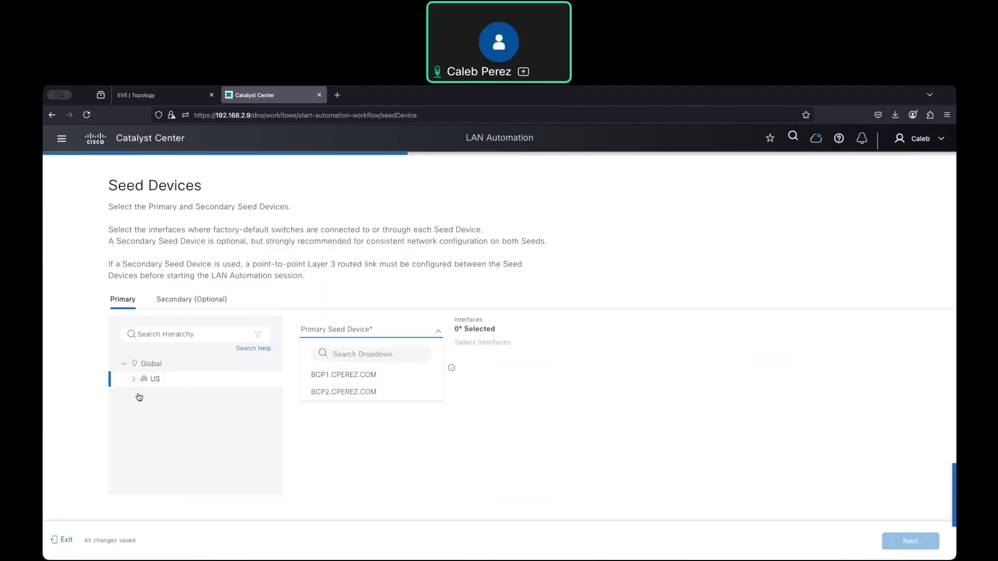
pyautogui.click(143, 410)
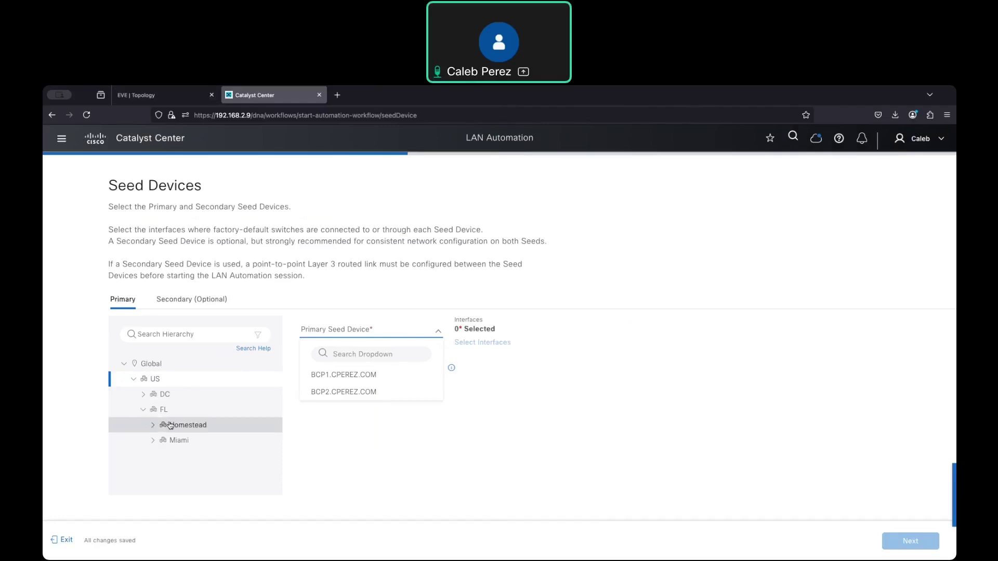
pyautogui.click(153, 427)
pyautogui.click(190, 441)
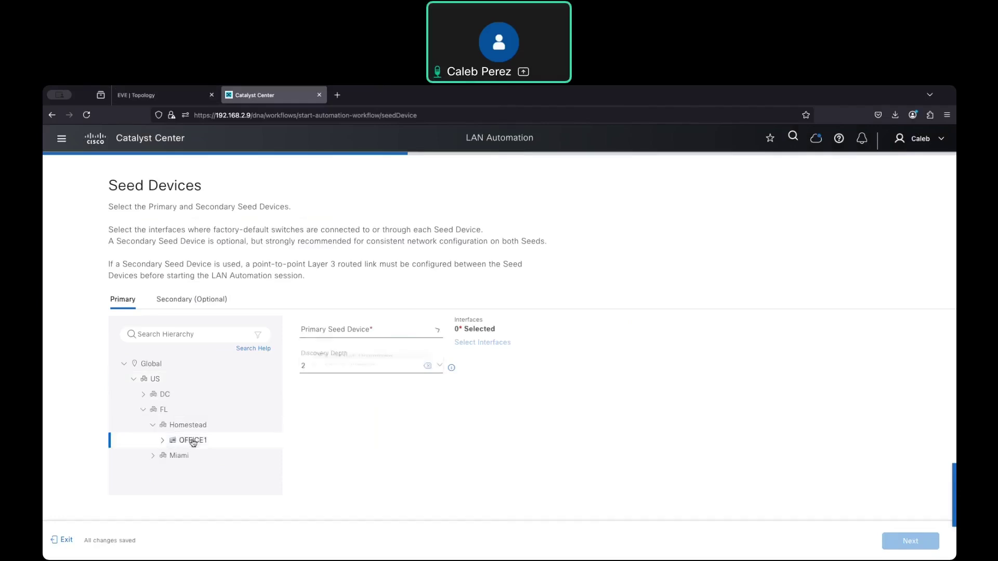
# Step: Choose BCP1 as the primary seed device and bring up its interface list
pyautogui.click(441, 334)
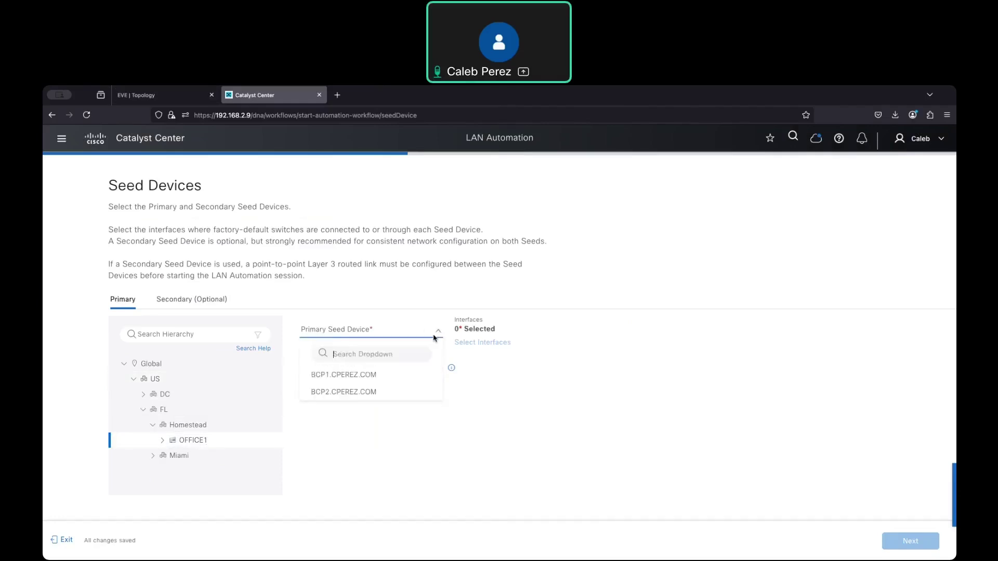
pyautogui.click(388, 383)
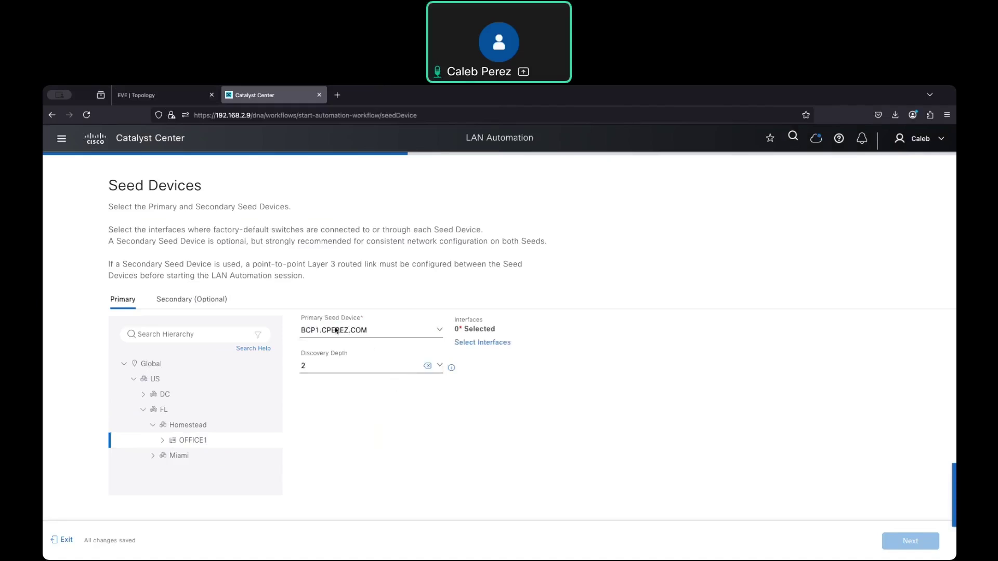
pyautogui.click(488, 343)
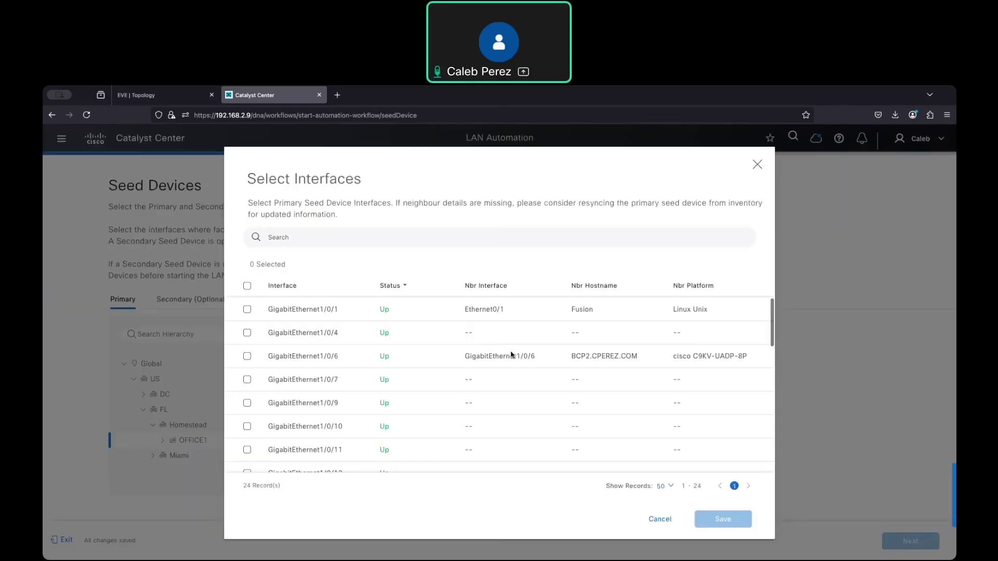
# Step: Consult the lab topology to identify the correct BCP1 seed port
pyautogui.scroll(-6, 511, 355)
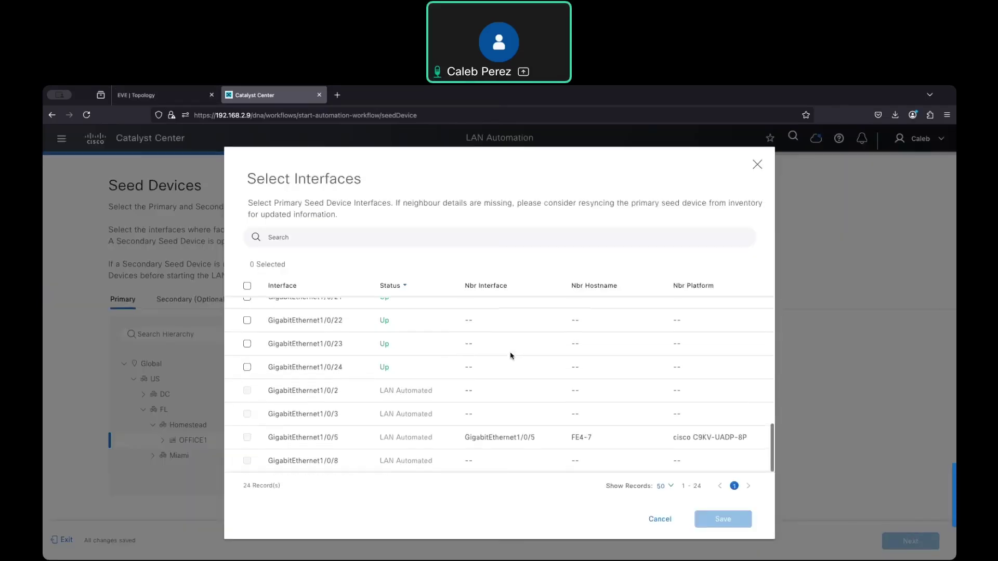
pyautogui.scroll(5, 511, 356)
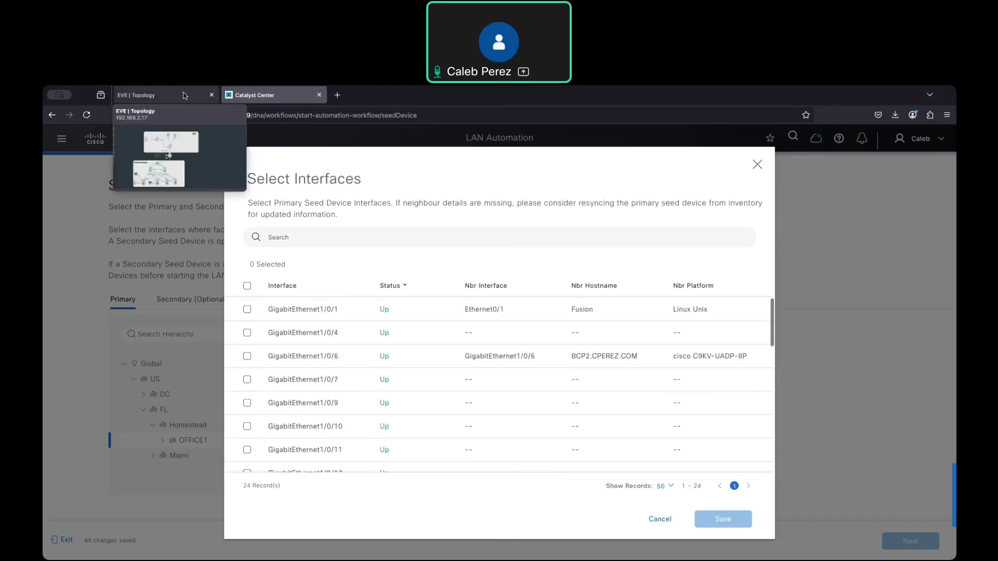
pyautogui.click(156, 95)
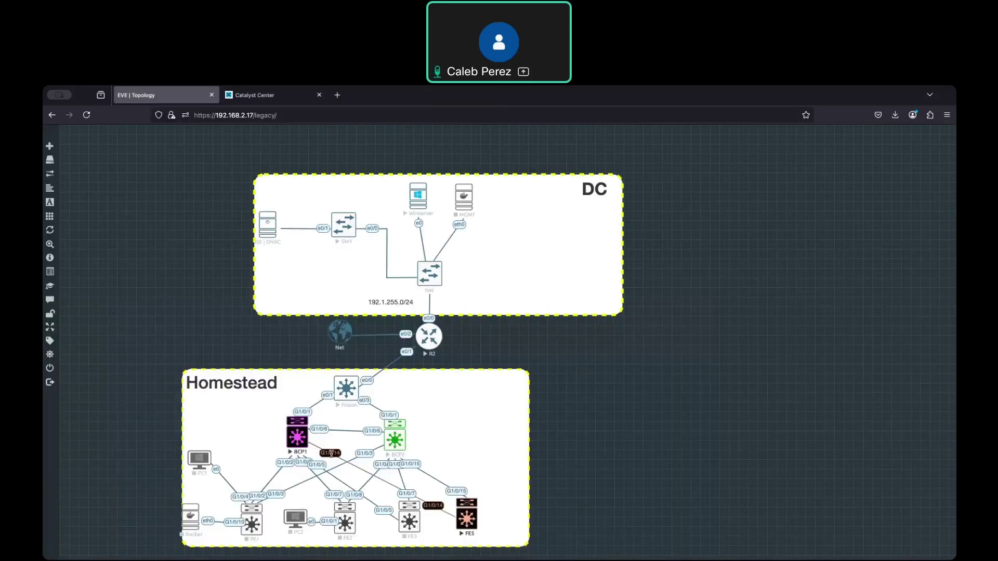
pyautogui.click(278, 93)
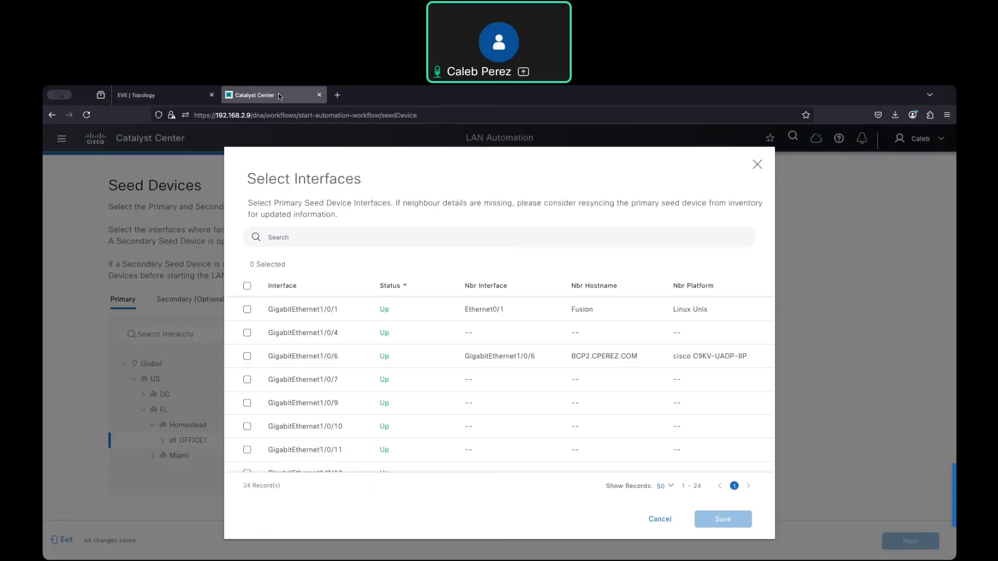
# Step: Save GigabitEthernet1/0/14 as BCP1's primary seed interface and move to the Secondary (Optional) tab
pyautogui.scroll(-3, 304, 412)
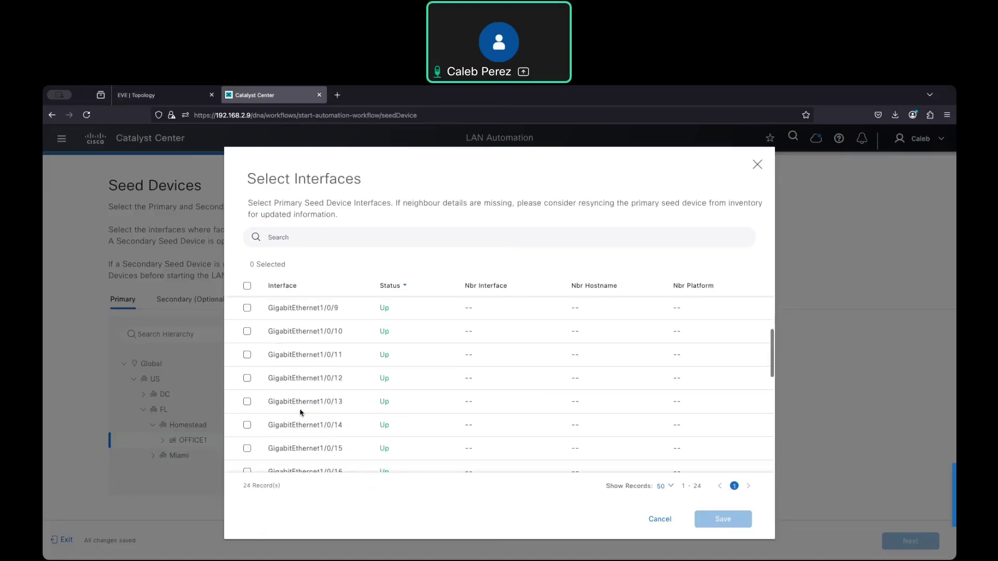
pyautogui.click(247, 425)
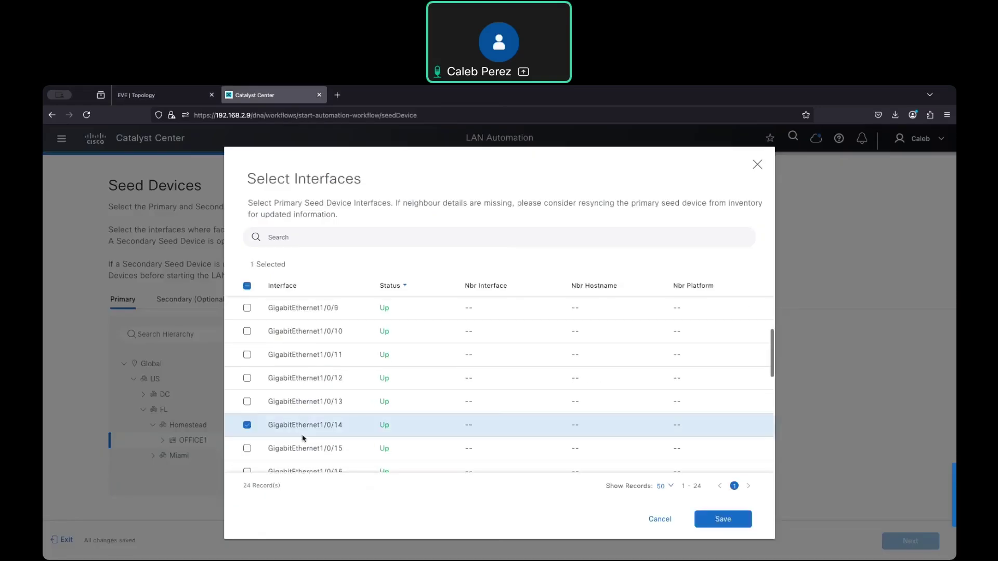
pyautogui.click(723, 520)
pyautogui.click(209, 300)
# Step: Set the secondary seed site to US > FL > Homestead > OFFICE1 and the device to BCP2.CPEREZ.COM
pyautogui.click(335, 333)
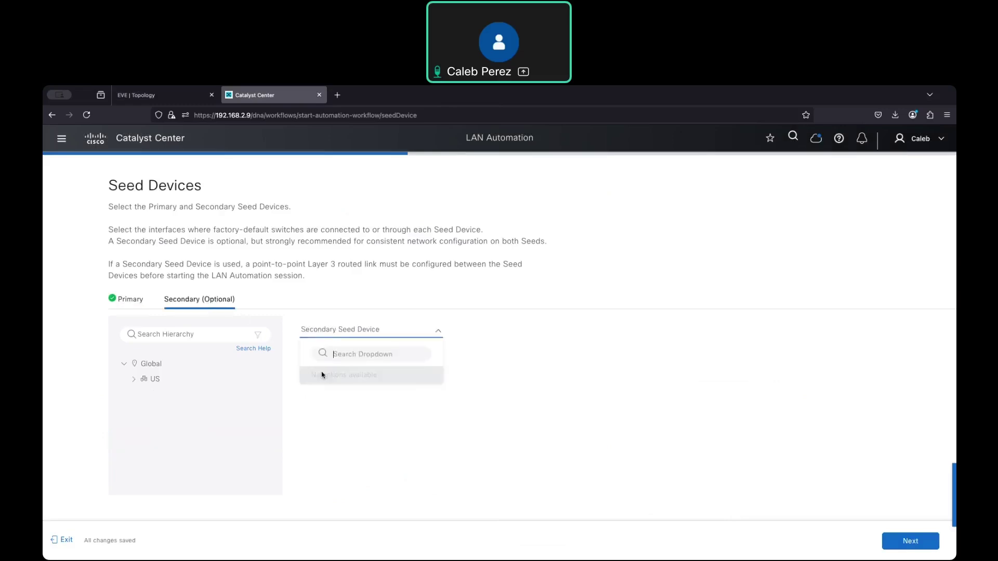
pyautogui.click(134, 379)
pyautogui.click(144, 409)
pyautogui.click(182, 426)
pyautogui.click(153, 425)
pyautogui.click(185, 440)
pyautogui.click(398, 331)
pyautogui.click(359, 378)
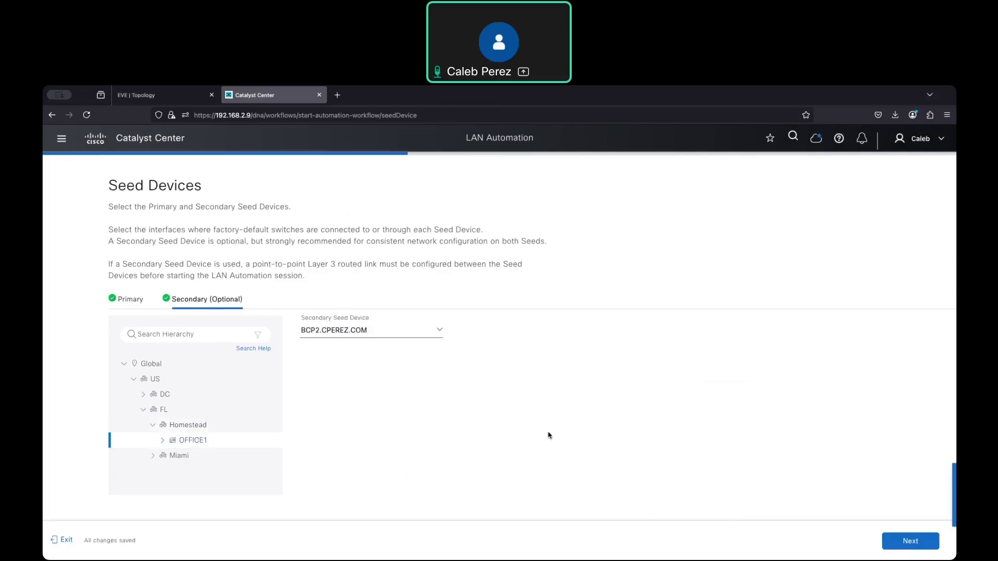
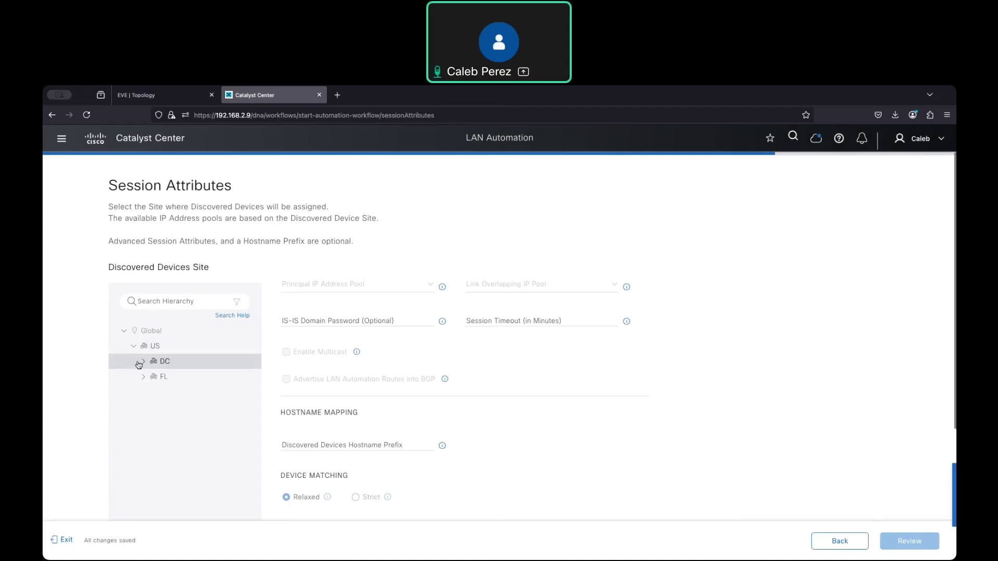
# Step: Choose OFFICE1 under US > FL > Homestead as the discovered-devices site, with Relaxed device matching
pyautogui.click(145, 381)
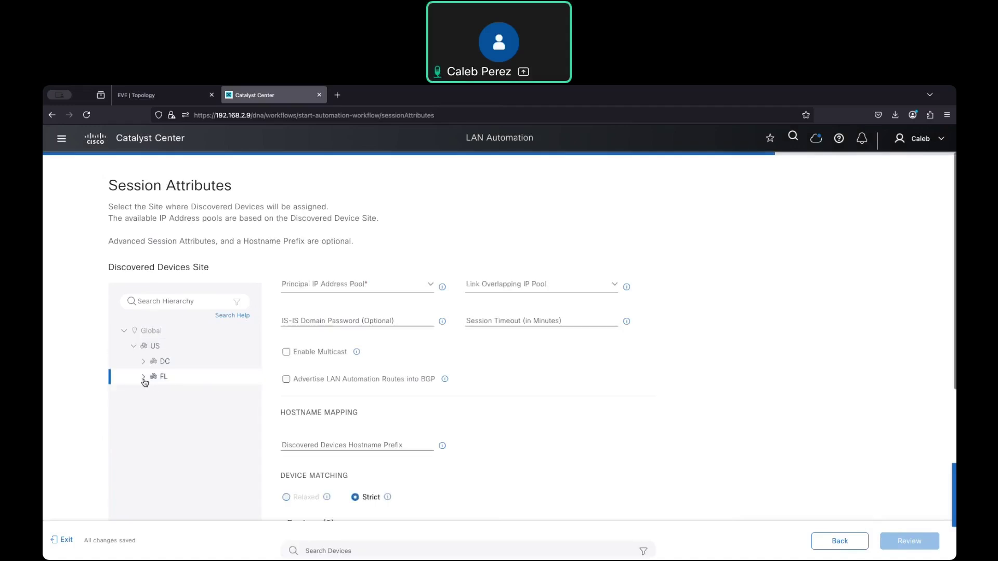
pyautogui.click(144, 379)
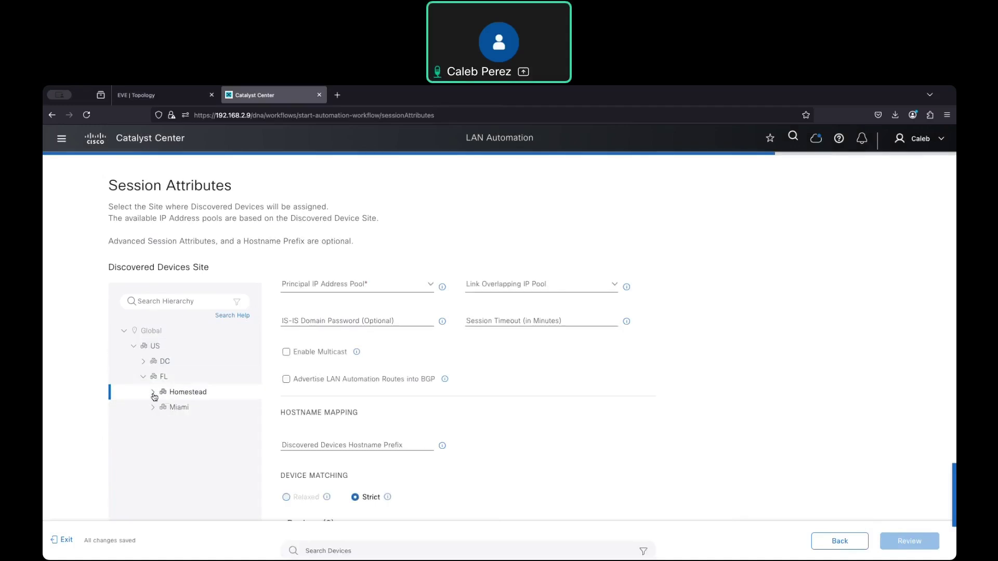
pyautogui.click(153, 394)
pyautogui.click(165, 409)
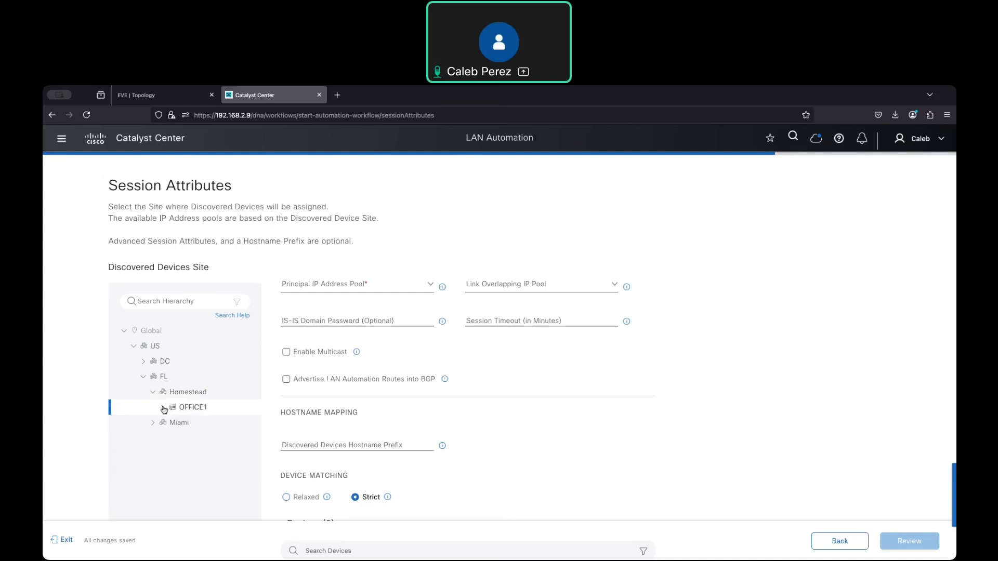
pyautogui.click(164, 408)
pyautogui.scroll(-3, 436, 396)
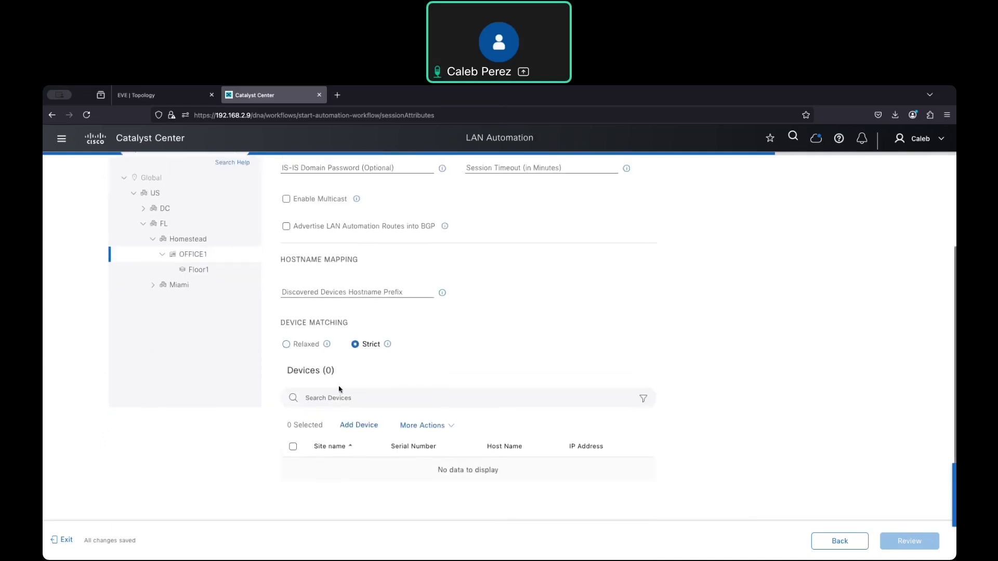
pyautogui.click(286, 346)
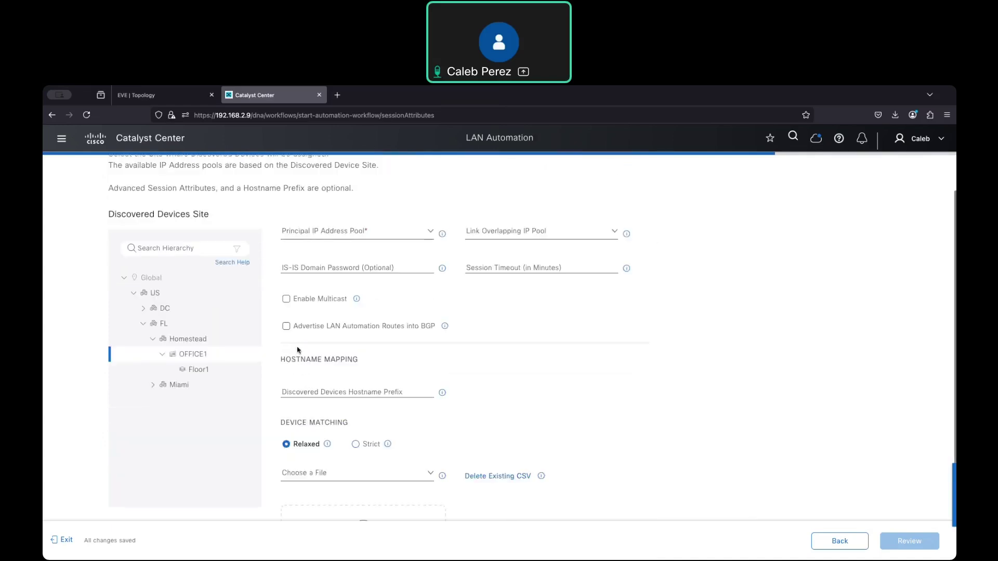
pyautogui.scroll(-2, 394, 423)
# Step: Delete the stored sample.csv from the existing CSV file list
pyautogui.click(497, 347)
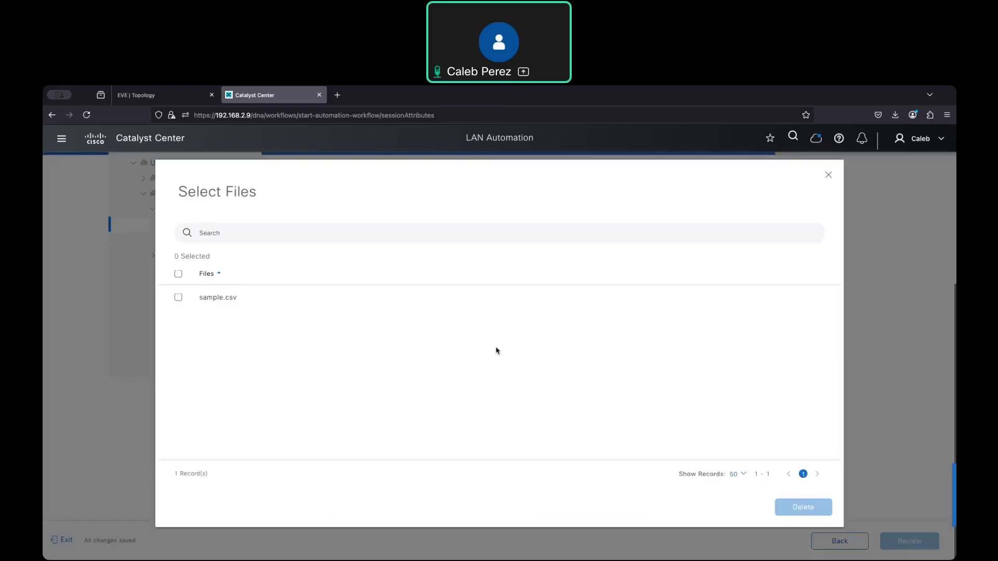
pyautogui.click(178, 299)
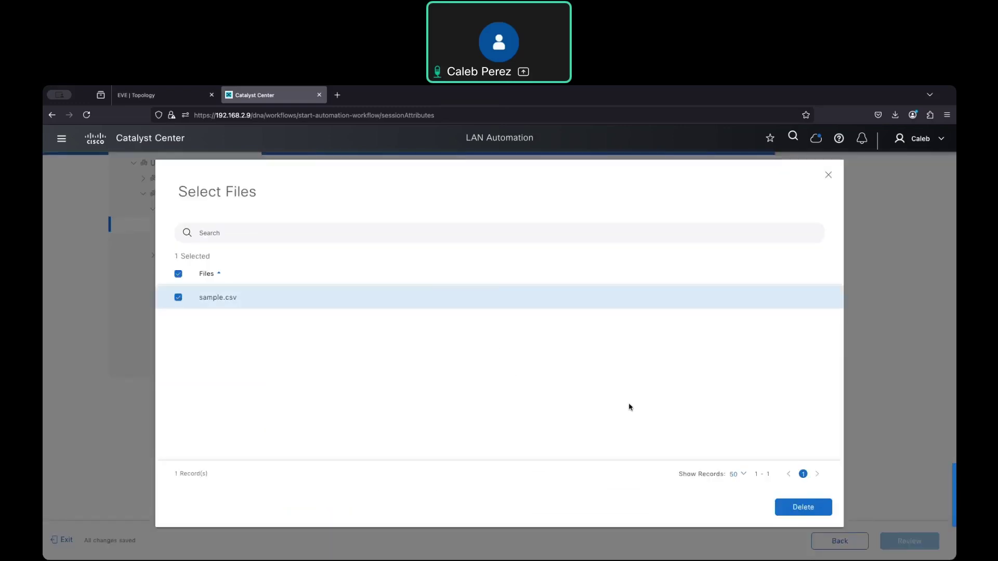
pyautogui.click(803, 507)
pyautogui.click(521, 384)
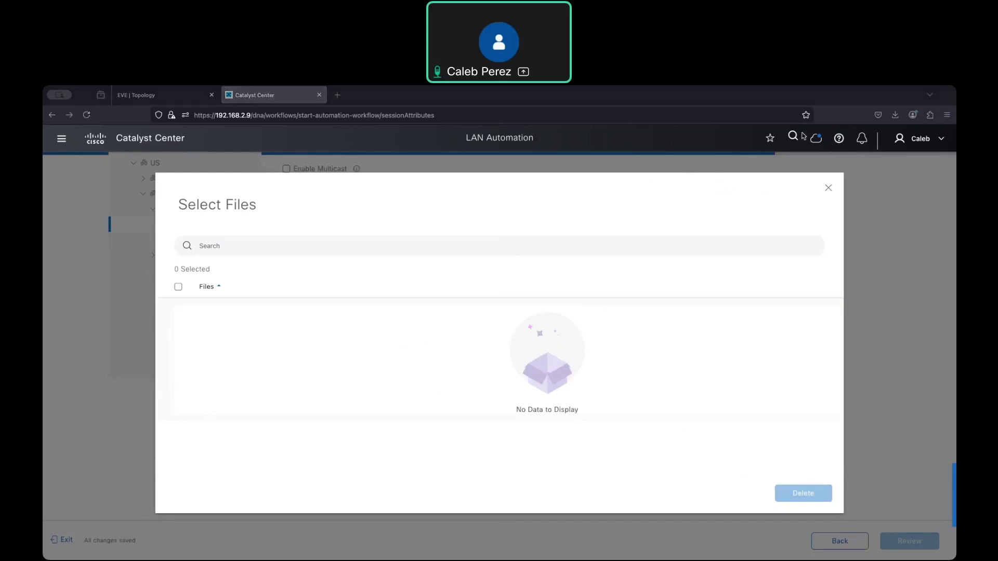
pyautogui.click(828, 188)
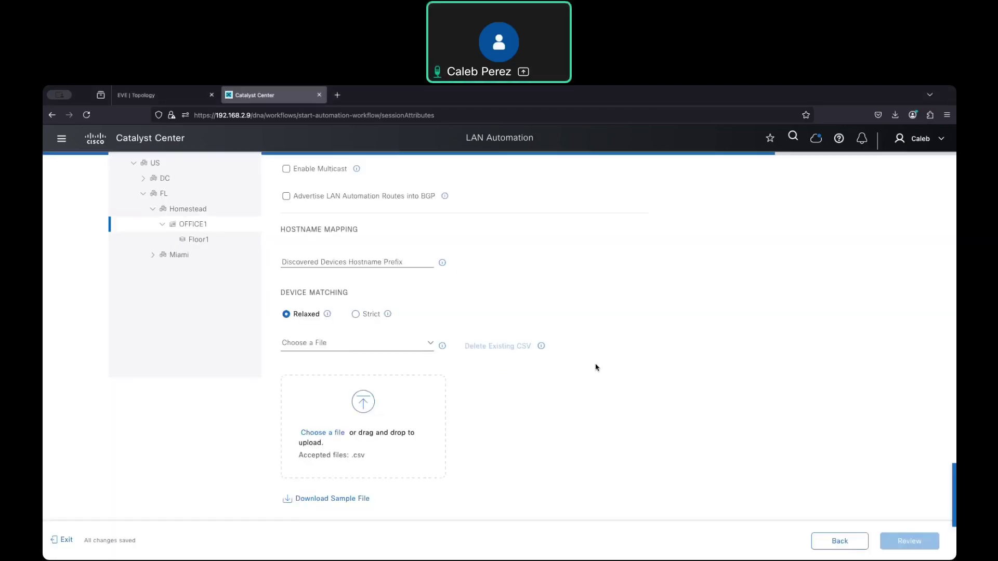
pyautogui.scroll(3, 566, 384)
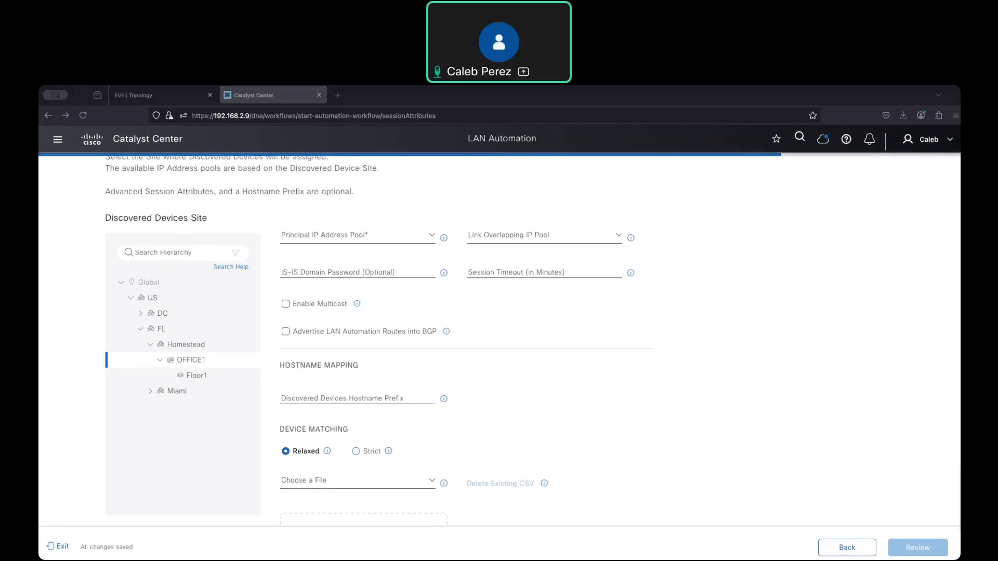
# Step: Widen column C of the Excel sample sheet to reveal FE5's full IP address 10.196.78.45
pyautogui.press('super+Tab')
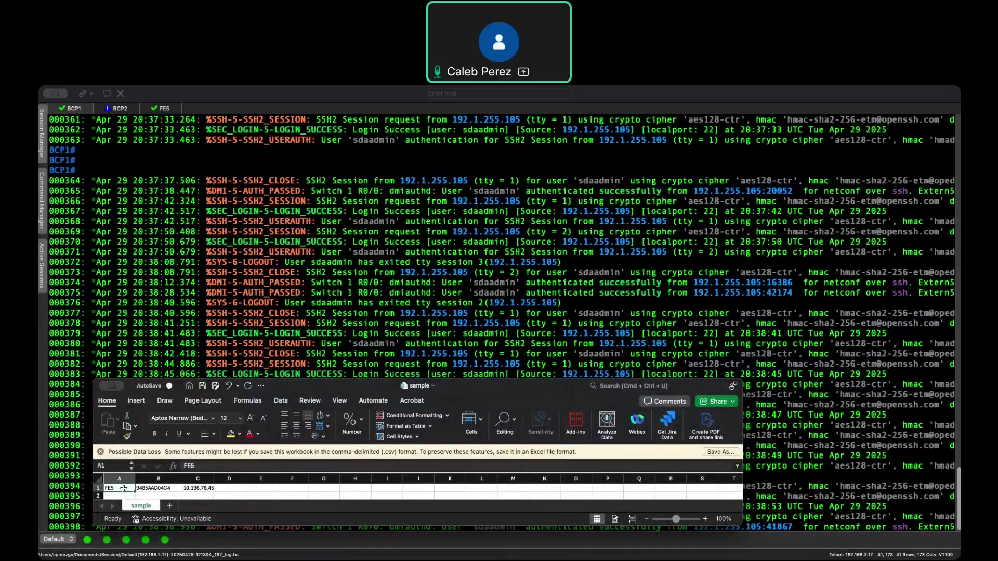
pyautogui.click(148, 489)
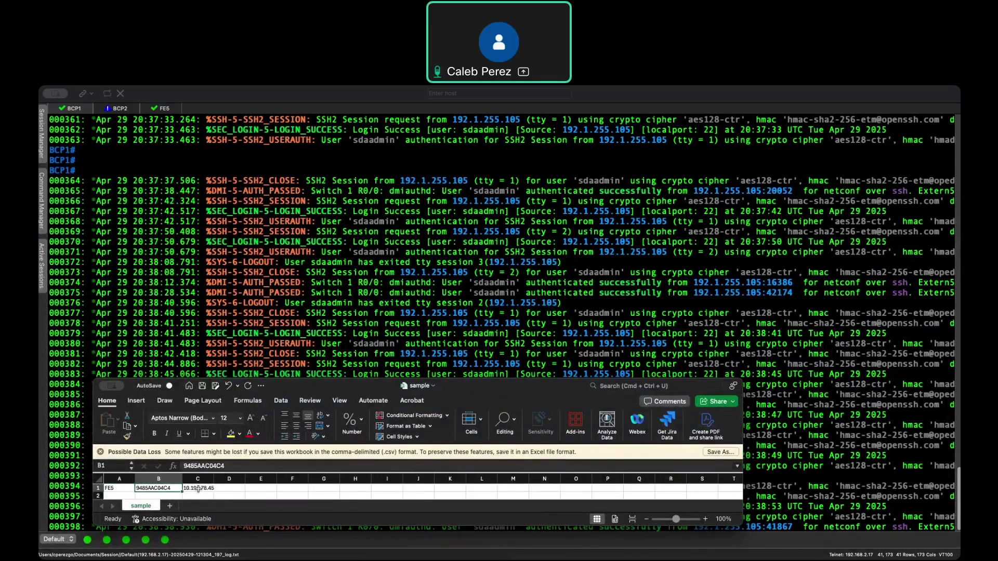
pyautogui.moveTo(217, 478); pyautogui.dragTo(225, 478)
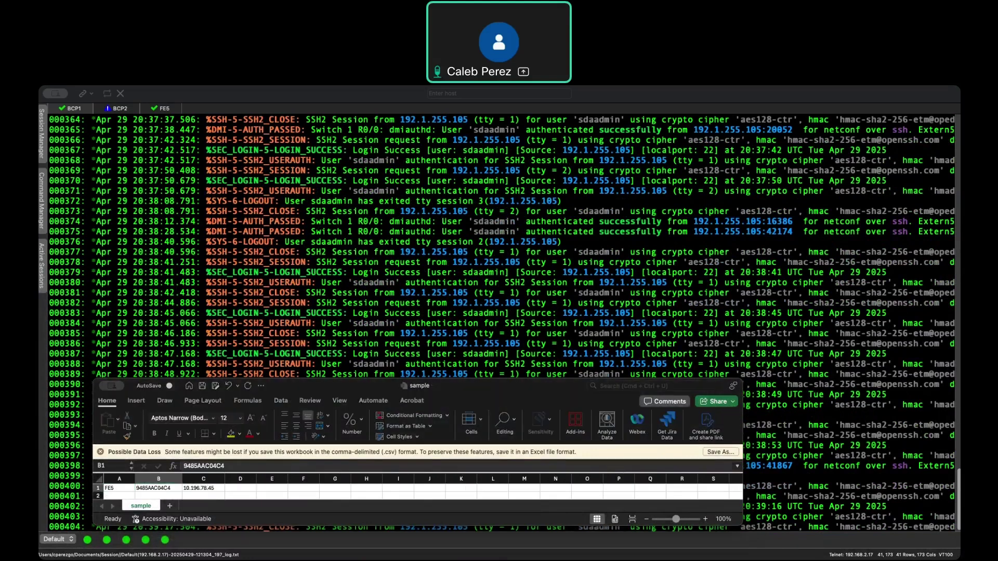
pyautogui.press('super+Tab')
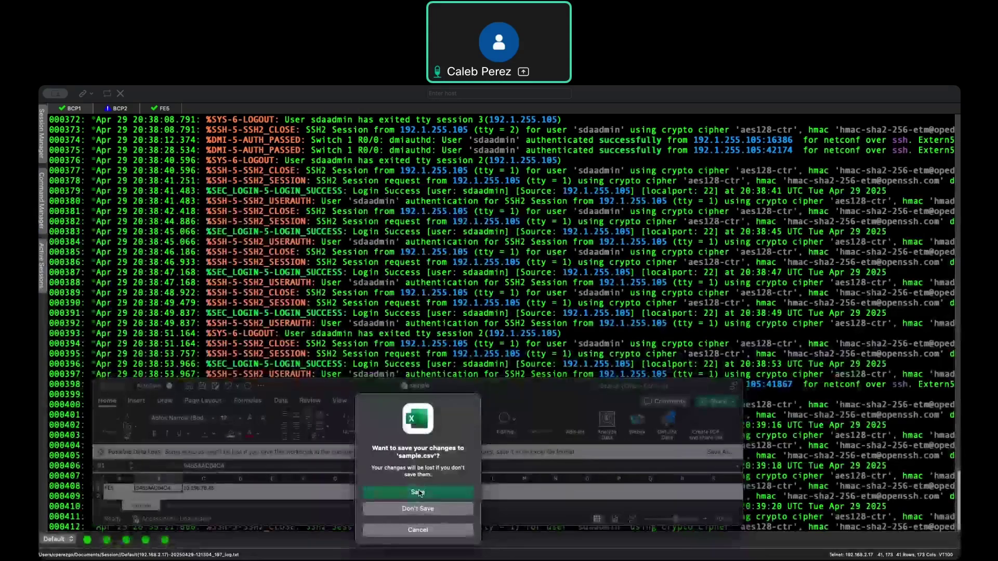
# Step: Upload sample.csv from Downloads for device matching
pyautogui.scroll(-3, 364, 416)
pyautogui.click(341, 449)
pyautogui.doubleClick(373, 268)
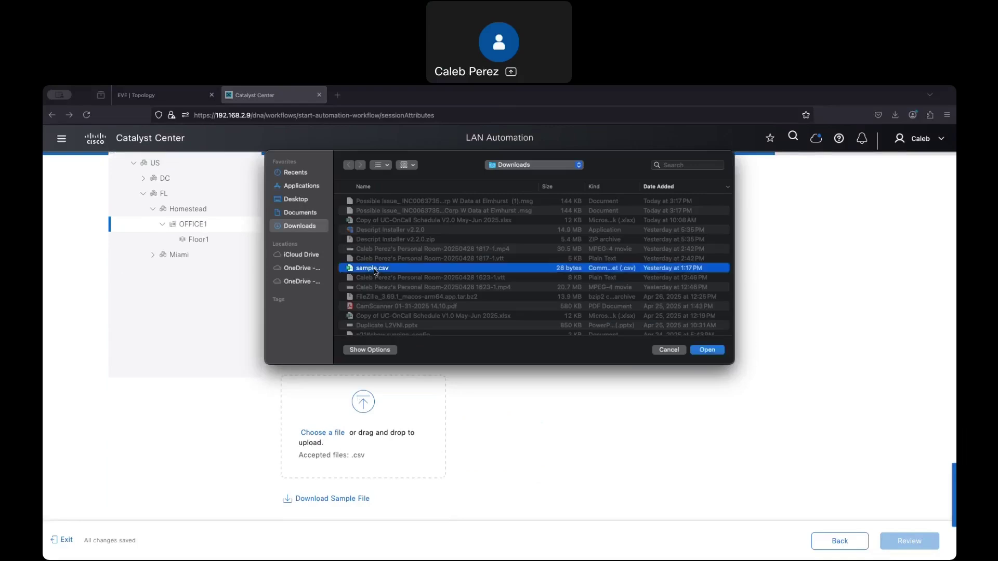
pyautogui.click(372, 514)
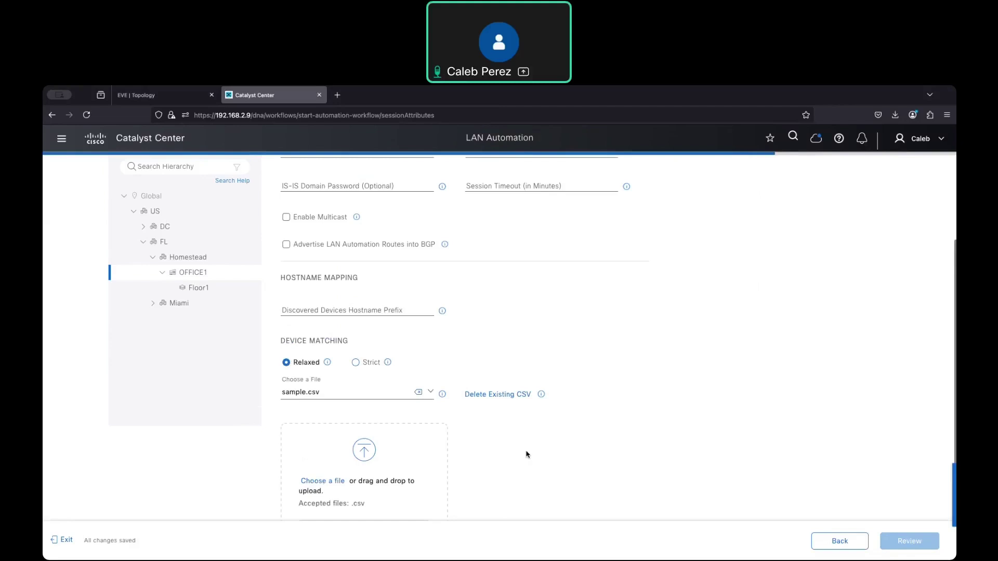
# Step: Set the principal IP address pool to LAN_Automation, enable multicast, and proceed to Review
pyautogui.scroll(3, 514, 448)
pyautogui.click(429, 286)
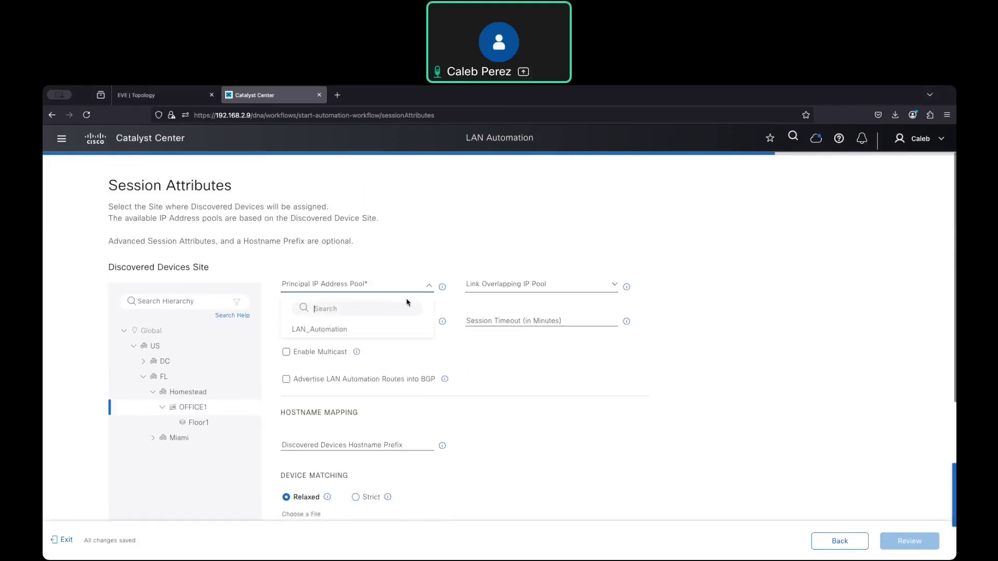
pyautogui.click(344, 330)
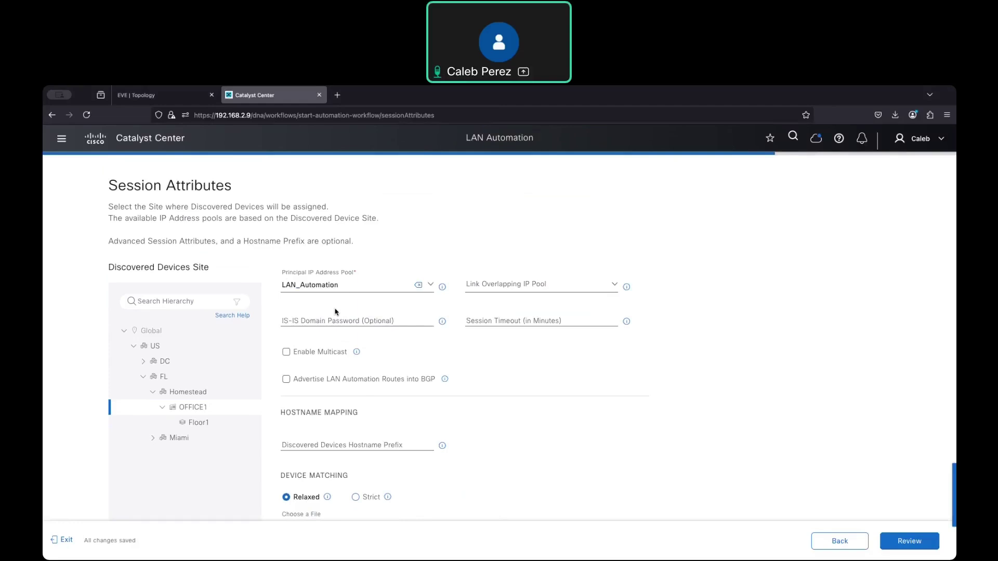
pyautogui.scroll(-1, 423, 369)
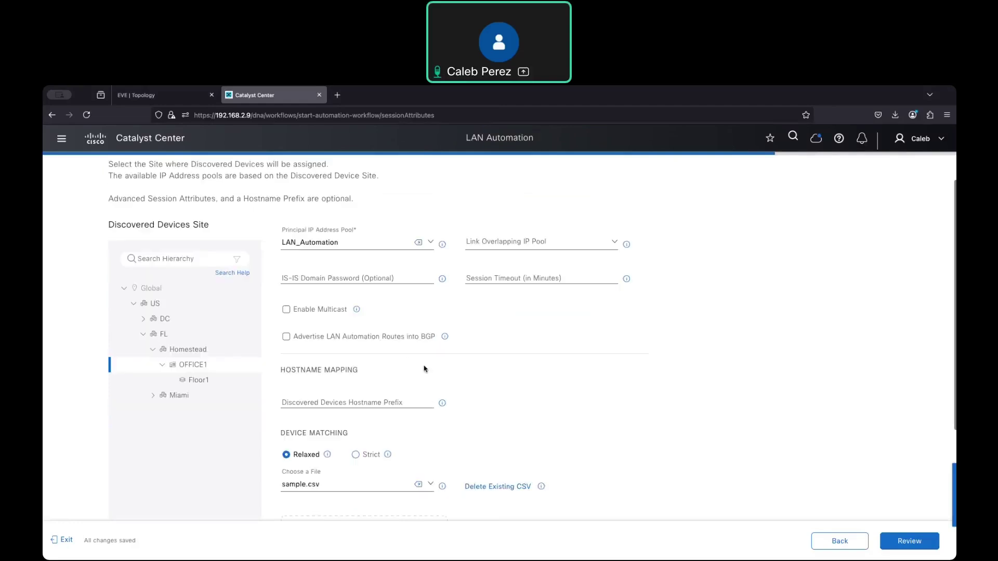
pyautogui.click(294, 312)
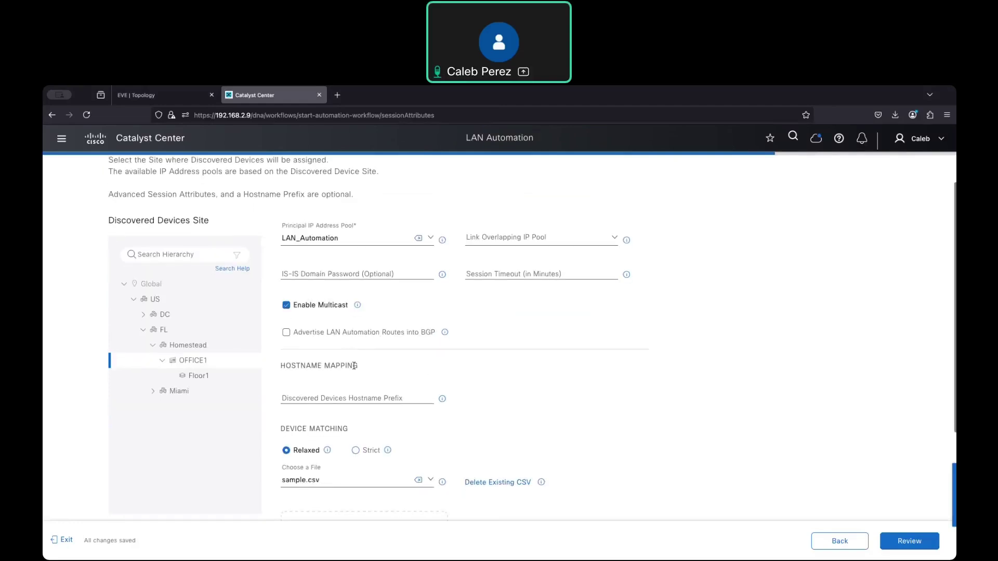
pyautogui.scroll(-1, 359, 370)
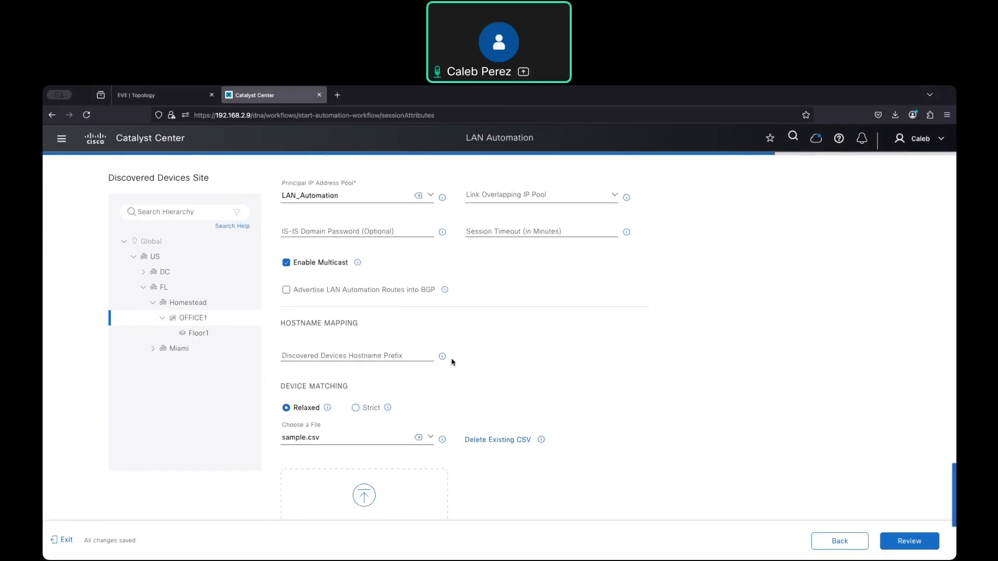
pyautogui.scroll(-1, 363, 357)
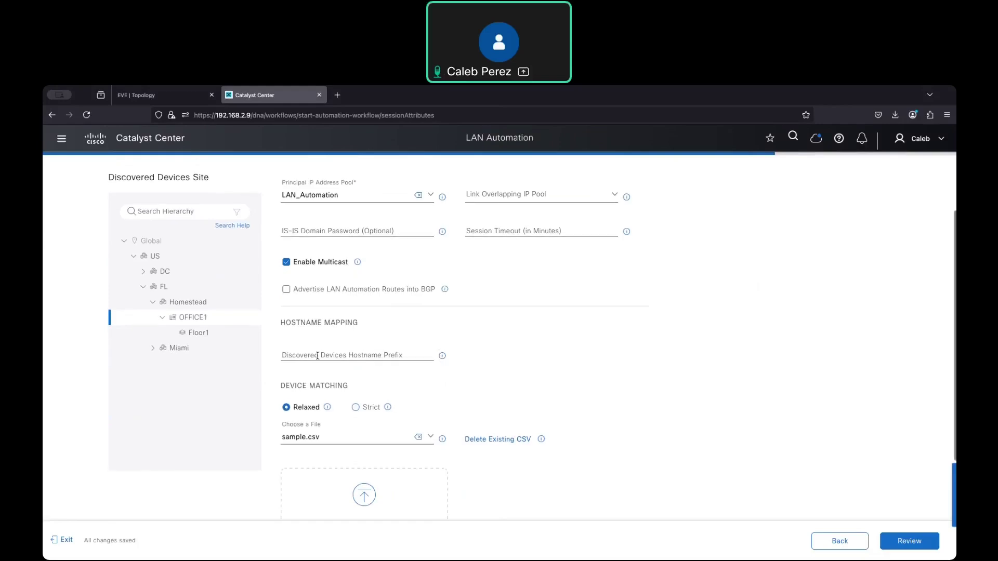
pyautogui.scroll(-2, 374, 369)
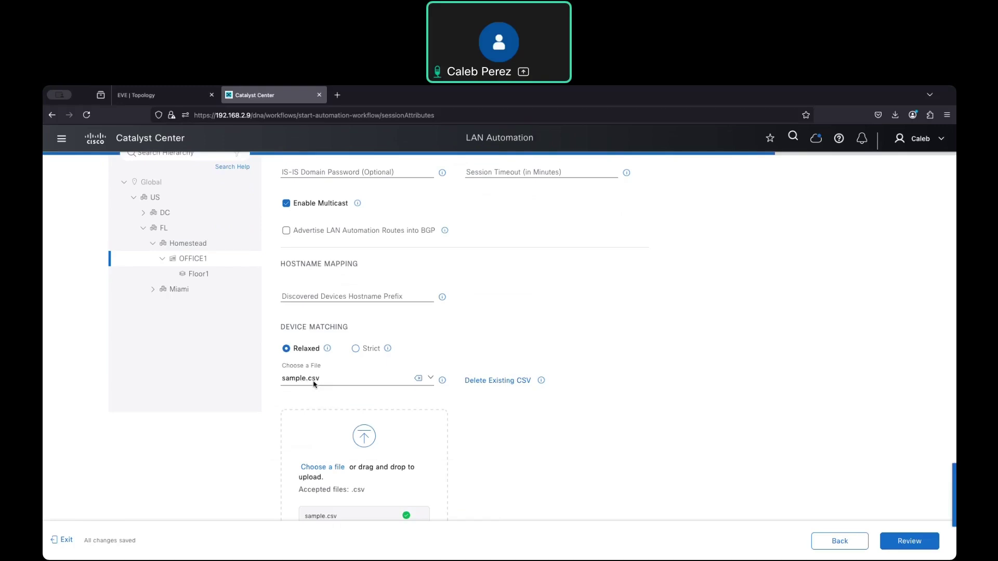
pyautogui.scroll(-1, 327, 387)
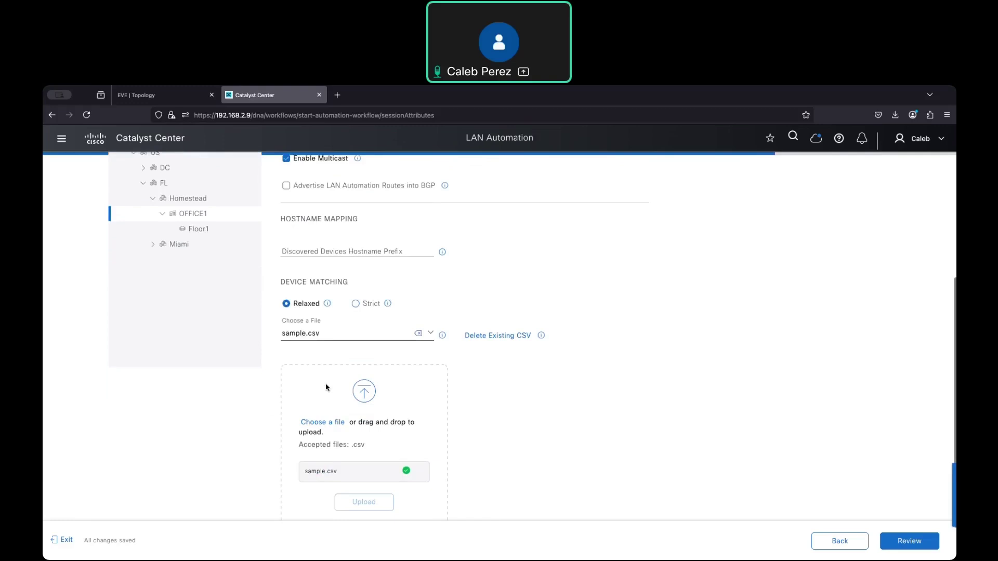
pyautogui.scroll(4, 327, 387)
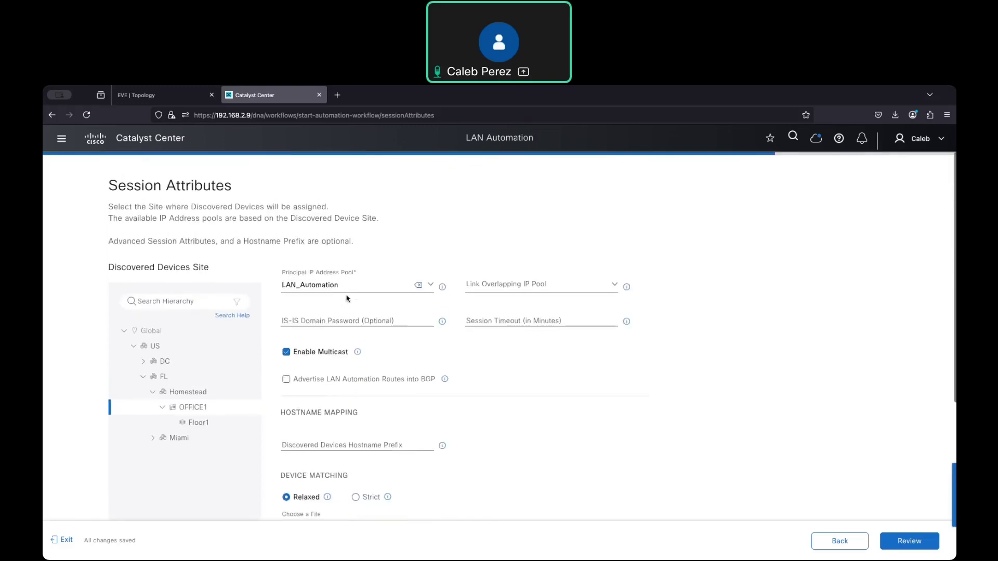
pyautogui.scroll(-2, 468, 437)
pyautogui.scroll(-2, 467, 438)
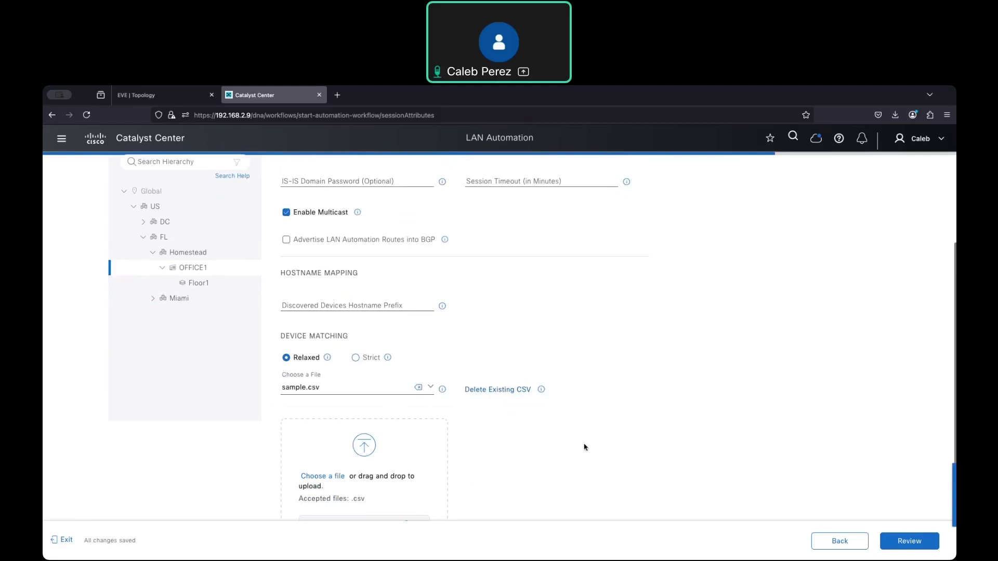
pyautogui.click(910, 542)
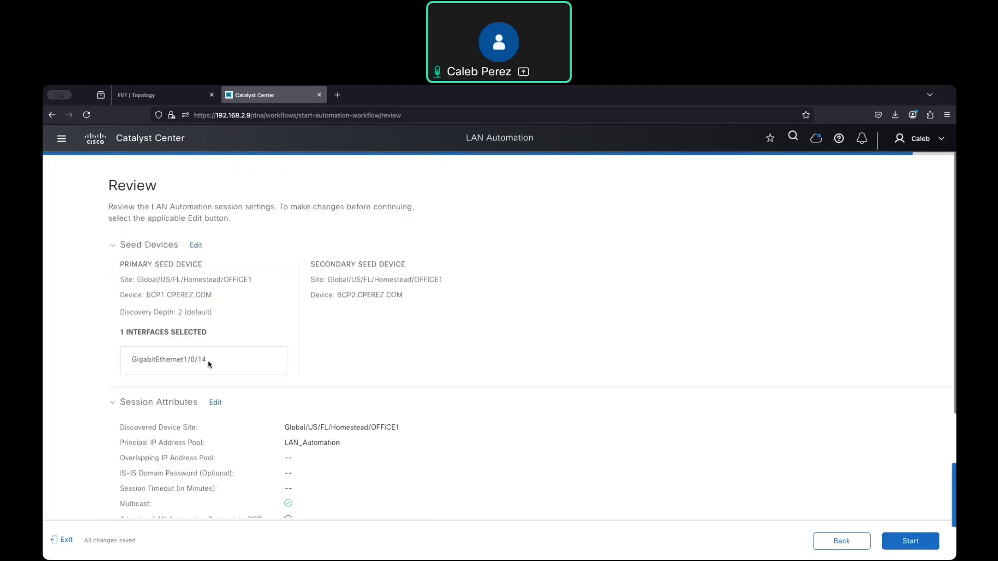
# Step: Check the lab topology, then start the OFFICE1 LAN Automation session from the Review page
pyautogui.click(180, 97)
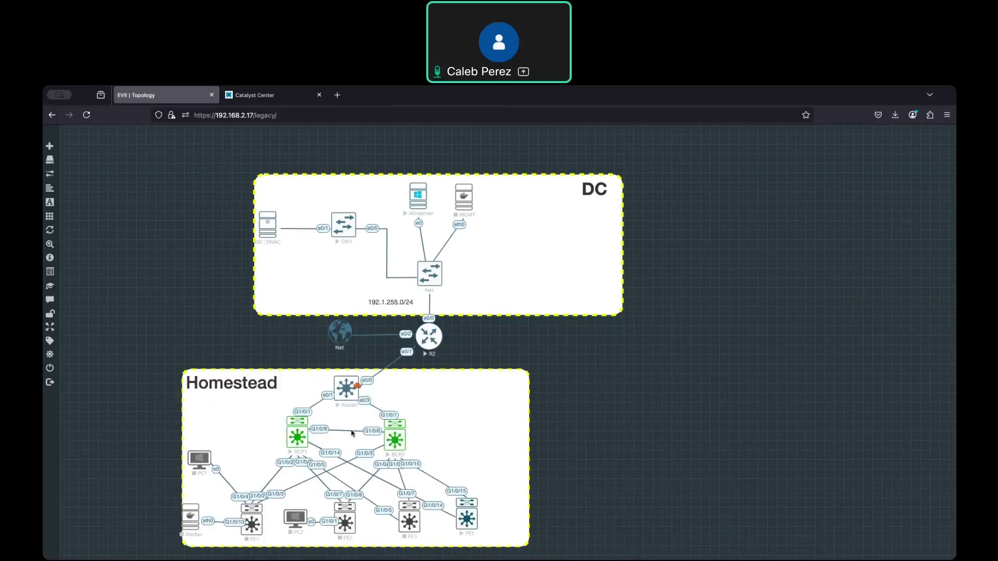
pyautogui.click(280, 93)
pyautogui.scroll(-3, 383, 457)
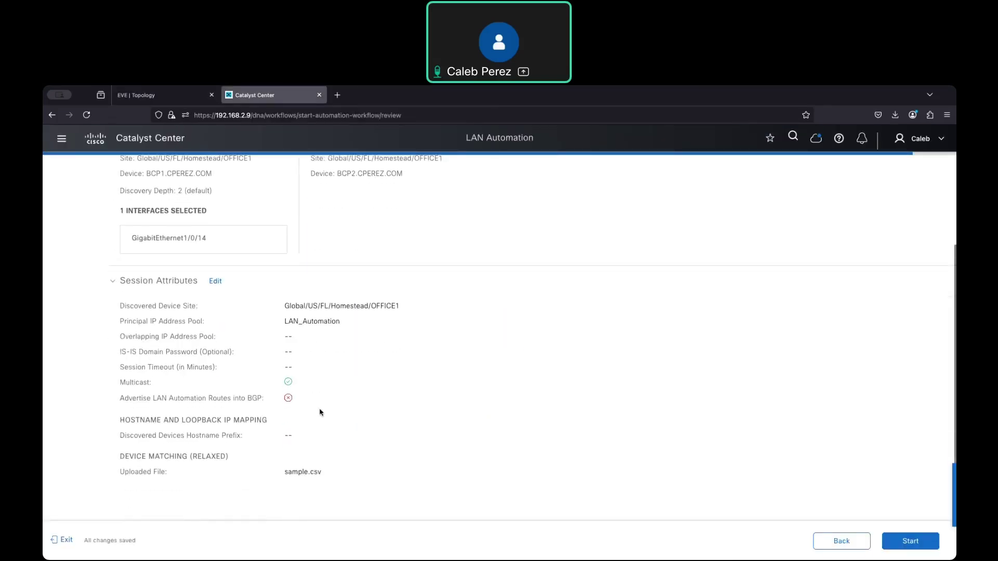
pyautogui.scroll(-1, 363, 439)
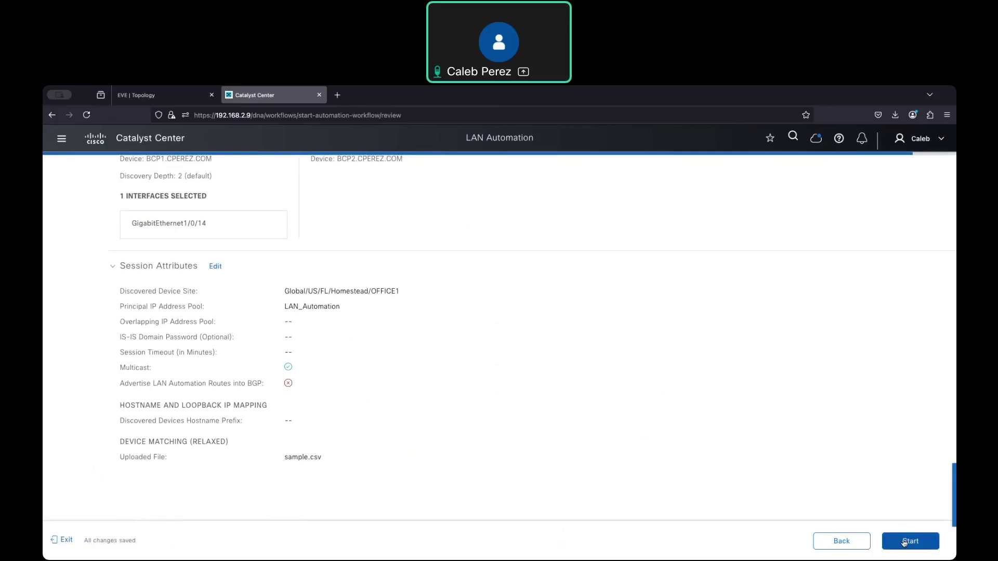
pyautogui.click(904, 542)
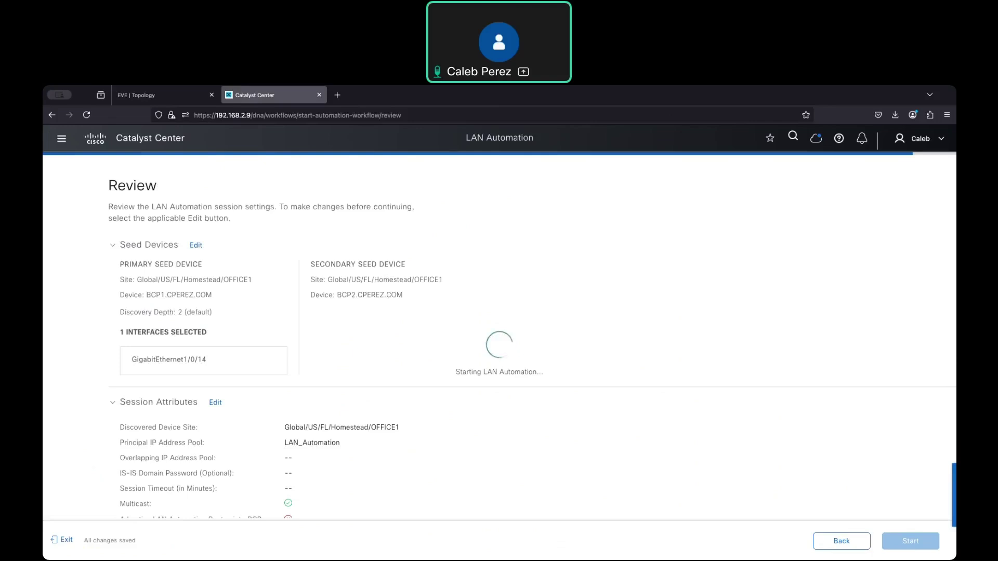
# Step: Run 'show running-config | sec dhcp' on BCP1
pyautogui.press('super+Tab')
pyautogui.write('show run')
pyautogui.press('Tab')
pyautogui.write('| sec dhcp')
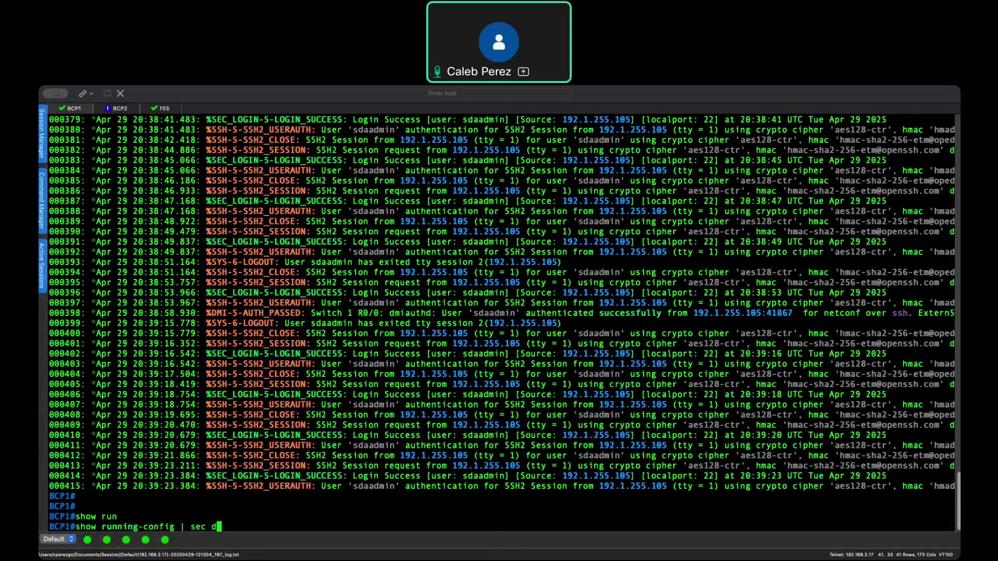
pyautogui.press('Return')
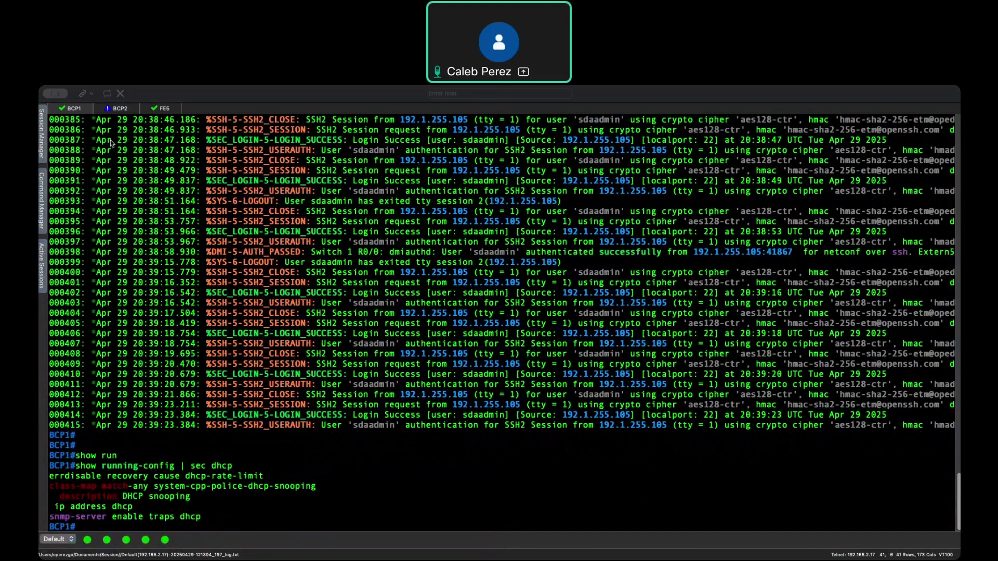
# Step: Check FE5's autoinstall console, then open the running session's details in Catalyst Center
pyautogui.press('super+Tab')
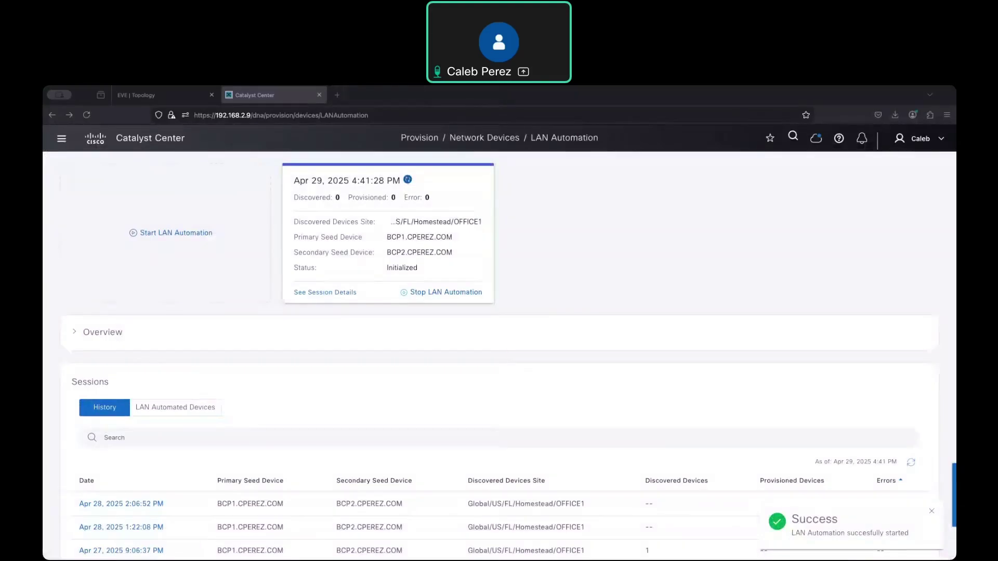
pyautogui.press('super+Tab')
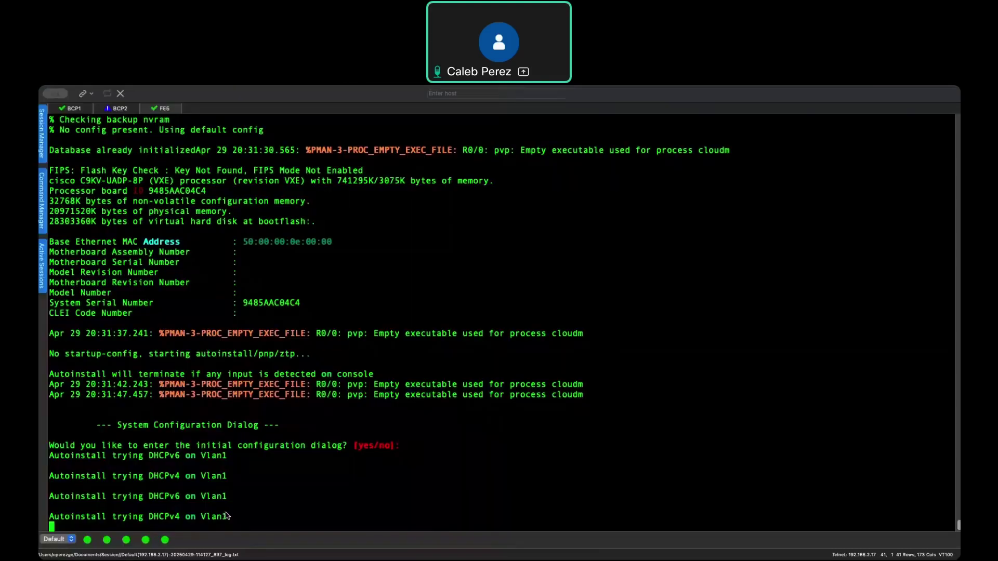
pyautogui.click(76, 109)
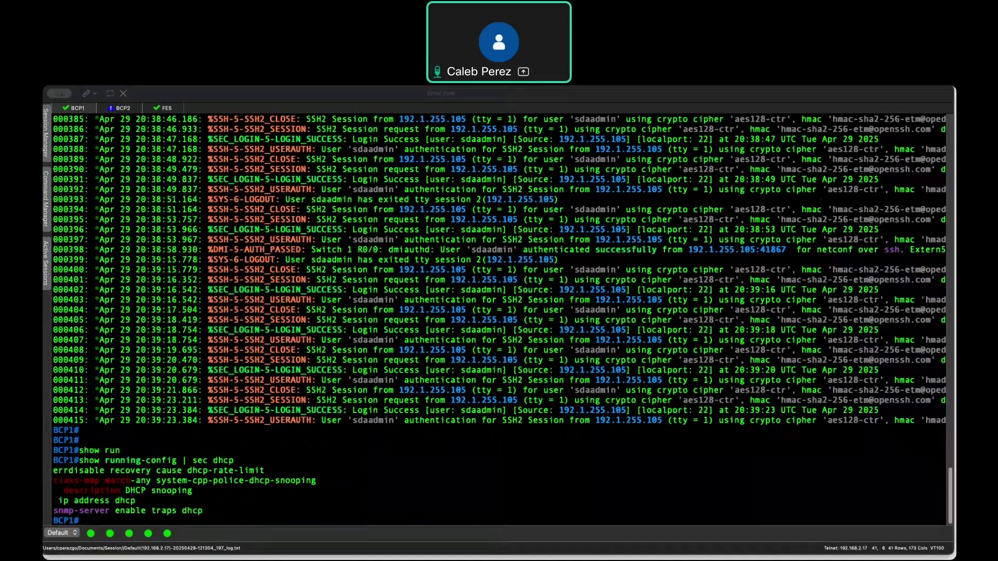
pyautogui.press('super+Tab')
pyautogui.click(331, 294)
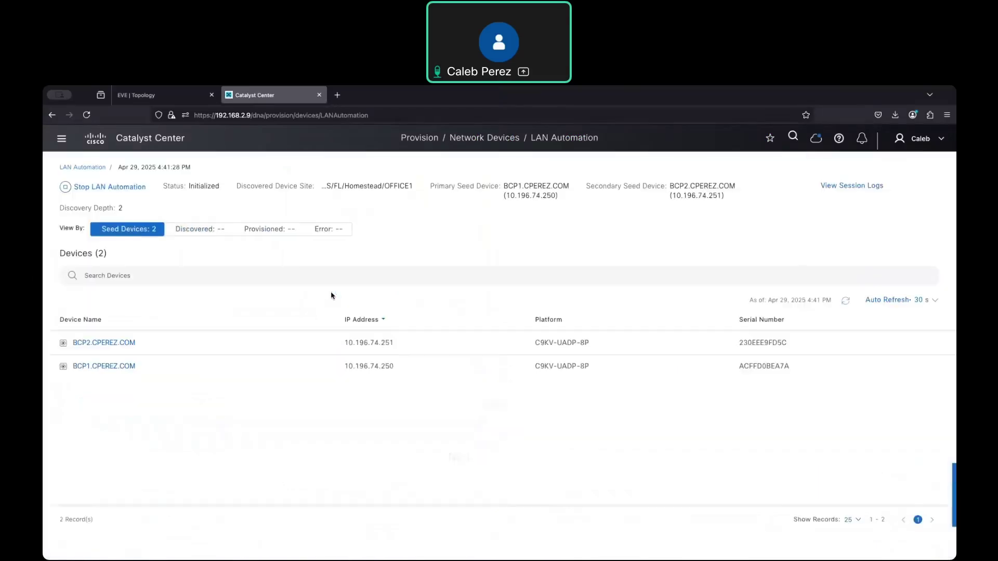
# Step: Open the session logs and review the seed-device messages (RP 10.196.78.37, loopback 10.196.74.251)
pyautogui.click(846, 187)
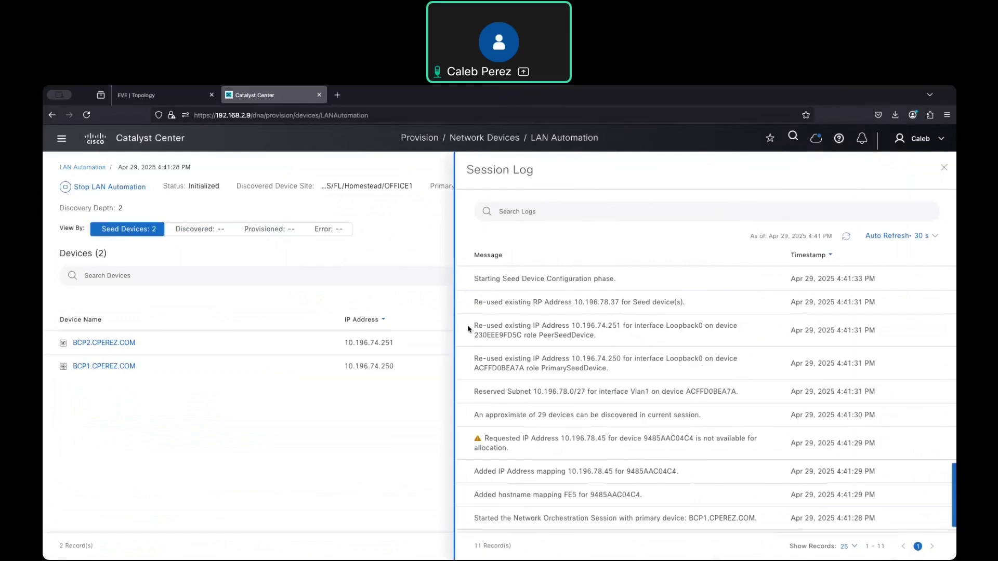
pyautogui.moveTo(469, 328); pyautogui.dragTo(599, 335)
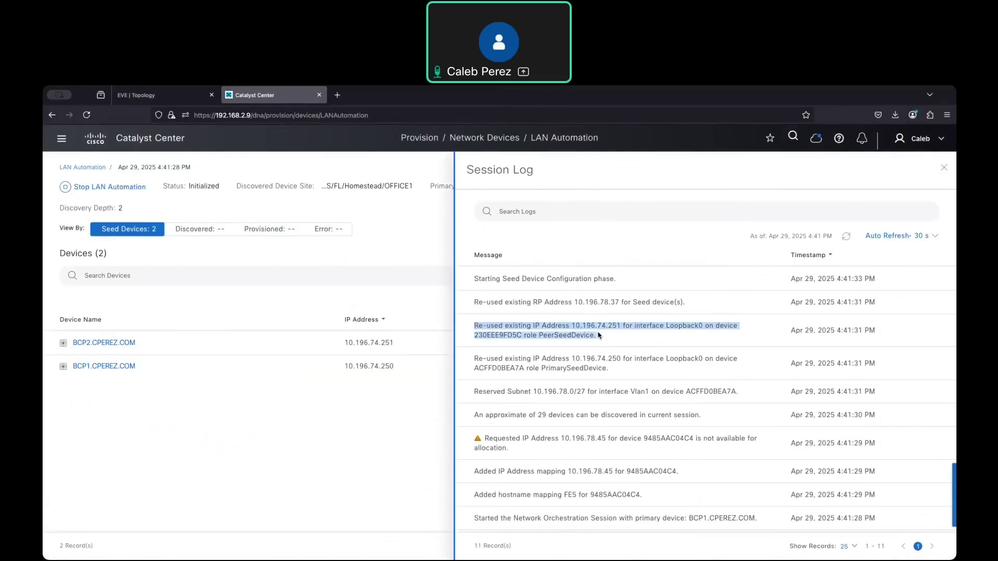
pyautogui.moveTo(621, 302); pyautogui.dragTo(572, 301)
pyautogui.moveTo(620, 327); pyautogui.dragTo(570, 325)
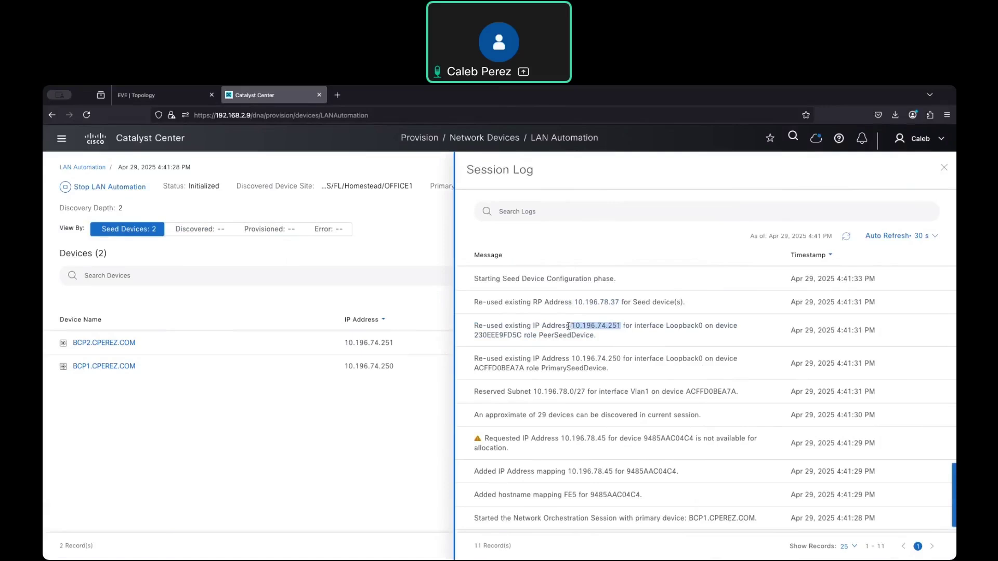
pyautogui.moveTo(623, 372); pyautogui.dragTo(474, 327)
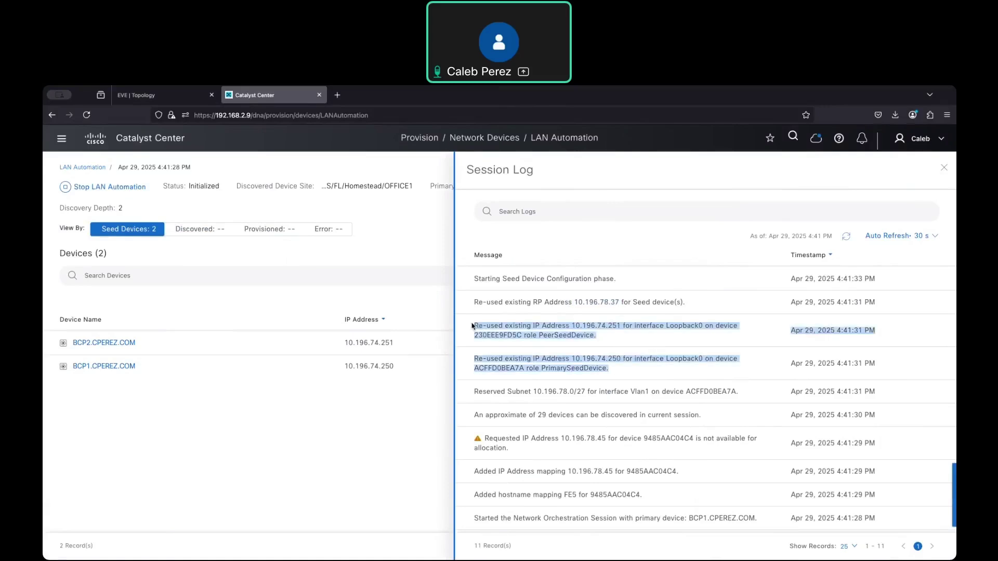
pyautogui.click(598, 335)
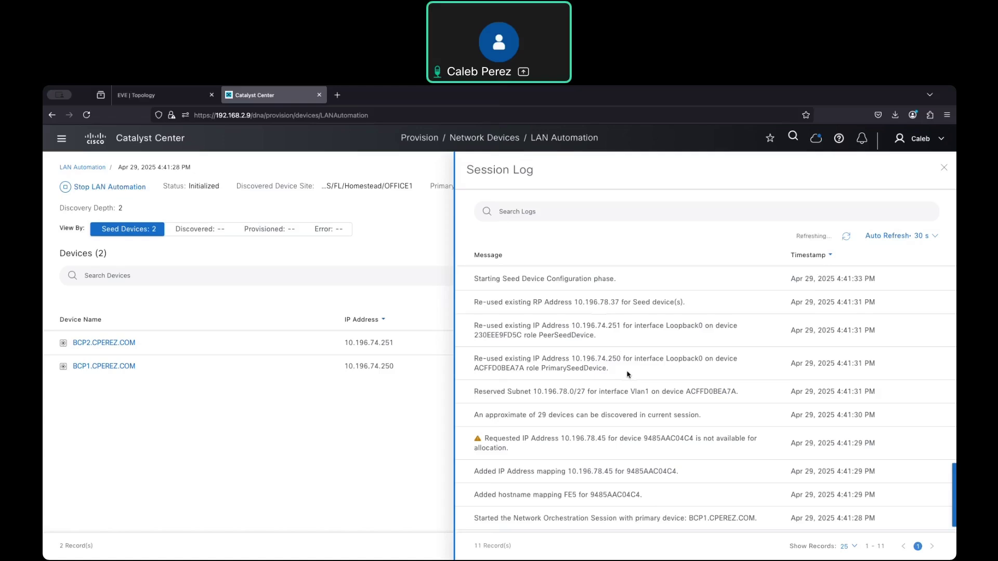
# Step: Review the warning that 10.196.78.45 for serial 9485AAC04C4 is not available for allocation
pyautogui.scroll(-1, 557, 393)
pyautogui.moveTo(513, 429); pyautogui.dragTo(493, 416)
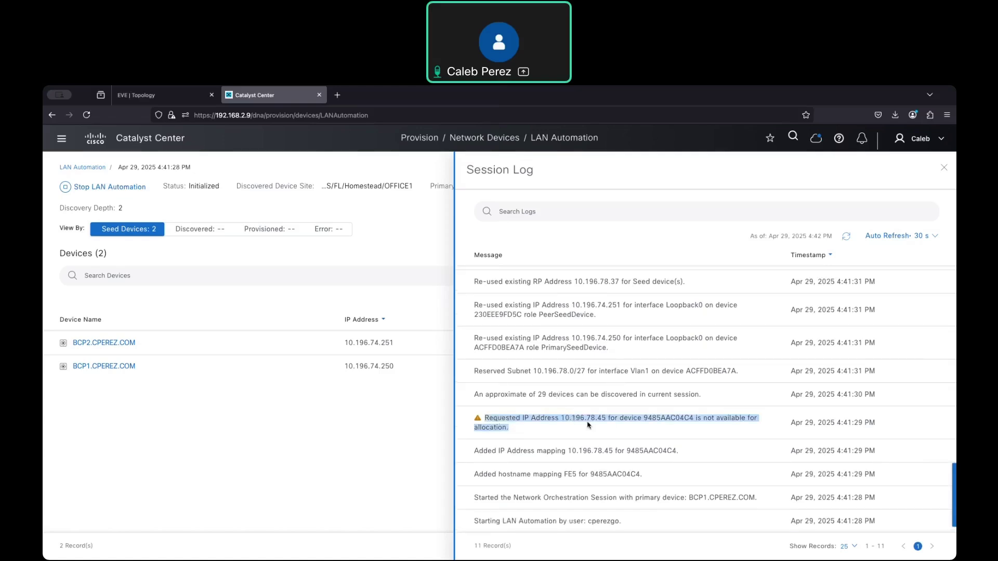
pyautogui.click(605, 420)
pyautogui.moveTo(606, 417); pyautogui.dragTo(554, 417)
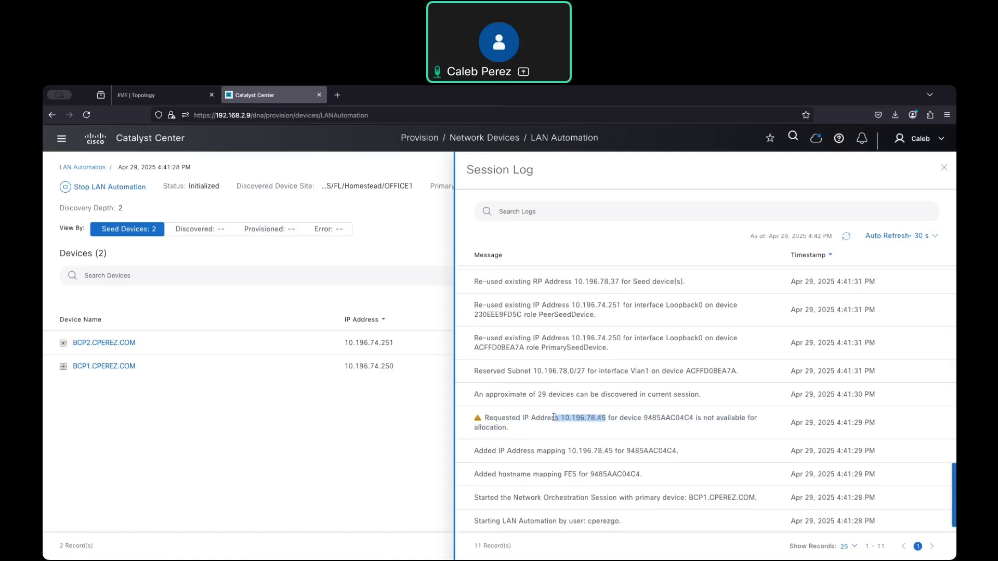
pyautogui.moveTo(693, 418); pyautogui.dragTo(643, 417)
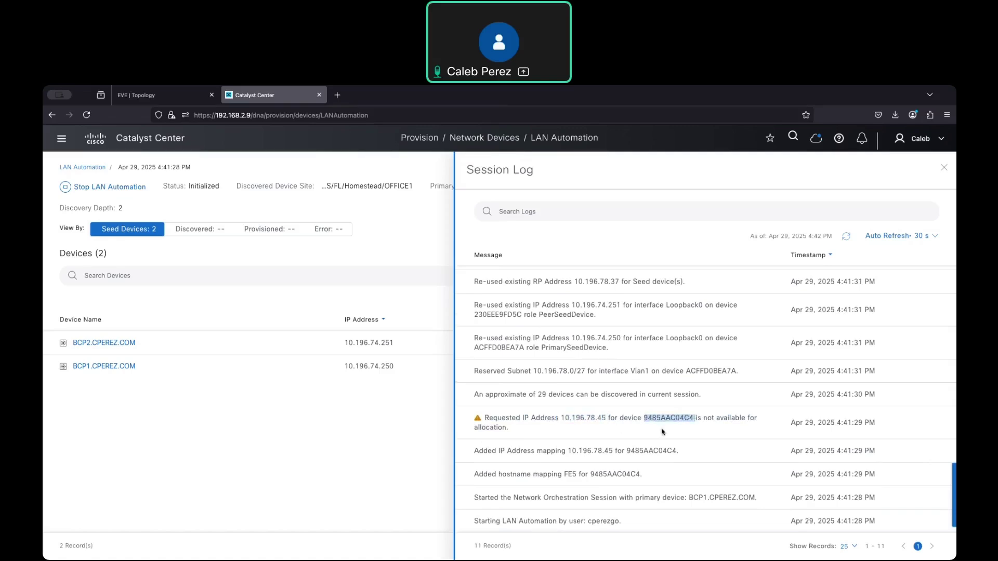
pyautogui.click(663, 431)
pyautogui.moveTo(694, 419); pyautogui.dragTo(738, 436)
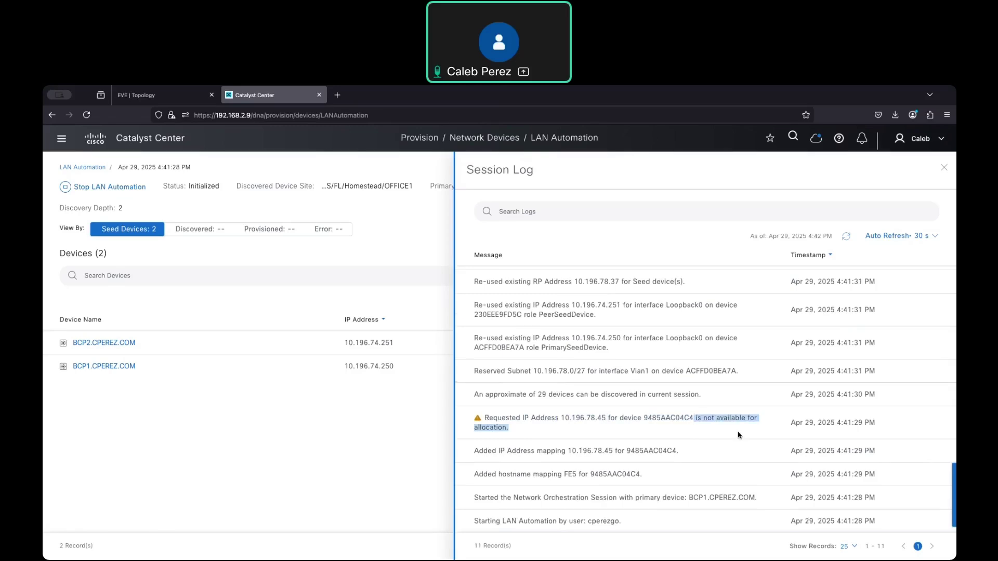
pyautogui.press('super+Tab')
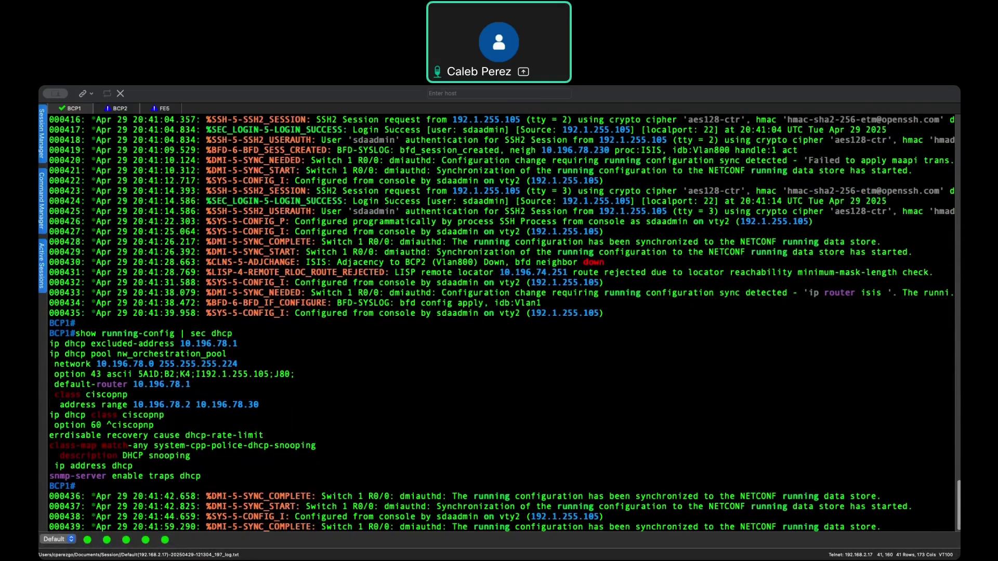
# Step: Confirm on FE5's console that it acquired 10.196.78.2 and completed PnP discovery
pyautogui.click(165, 109)
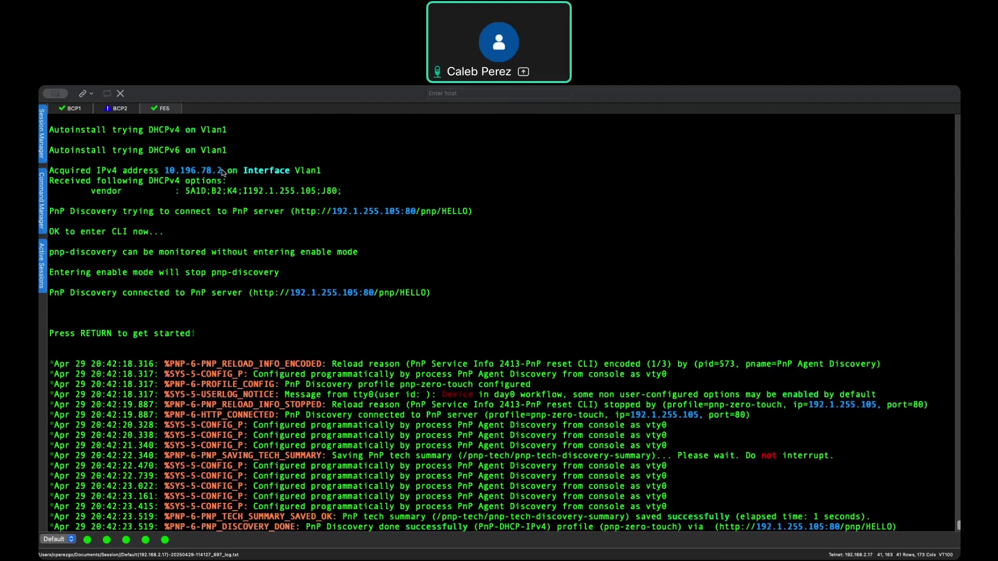
pyautogui.doubleClick(222, 172)
pyautogui.click(318, 246)
pyautogui.press('super+Tab')
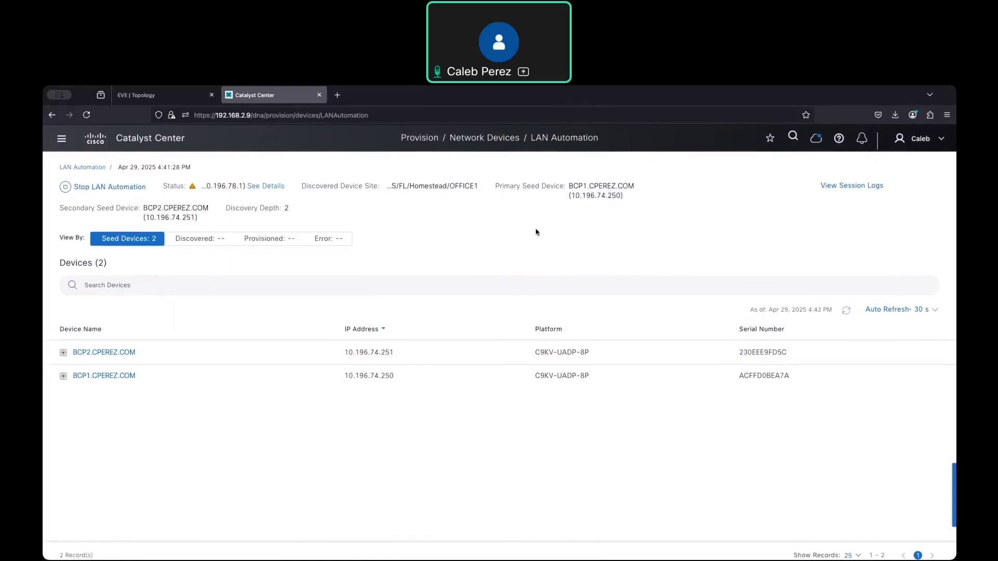
# Step: Reopen the session logs and scroll through the unreachable primary device warning
pyautogui.click(865, 186)
pyautogui.scroll(-2, 650, 385)
pyautogui.scroll(2, 644, 390)
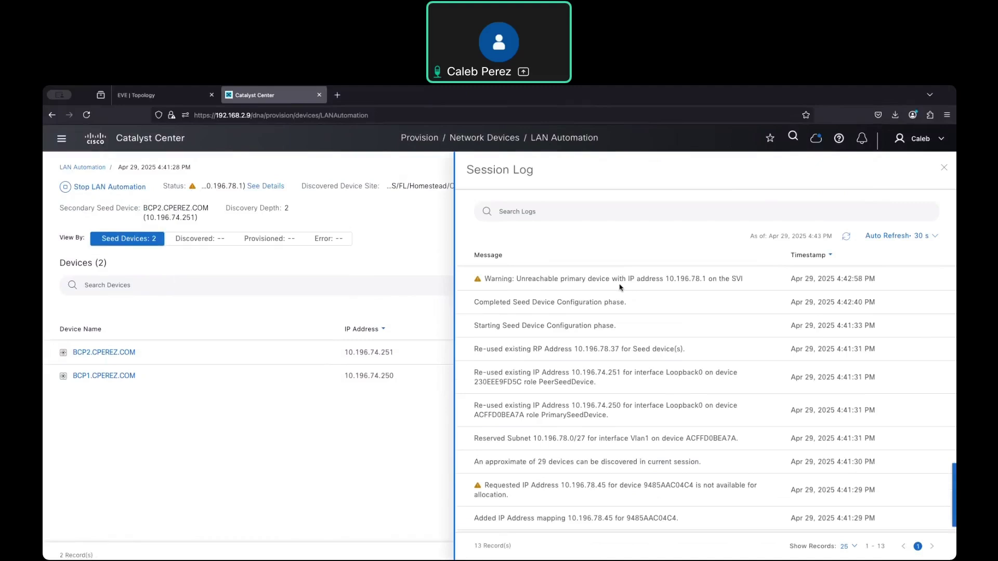
pyautogui.scroll(-1, 619, 288)
pyautogui.scroll(1, 620, 288)
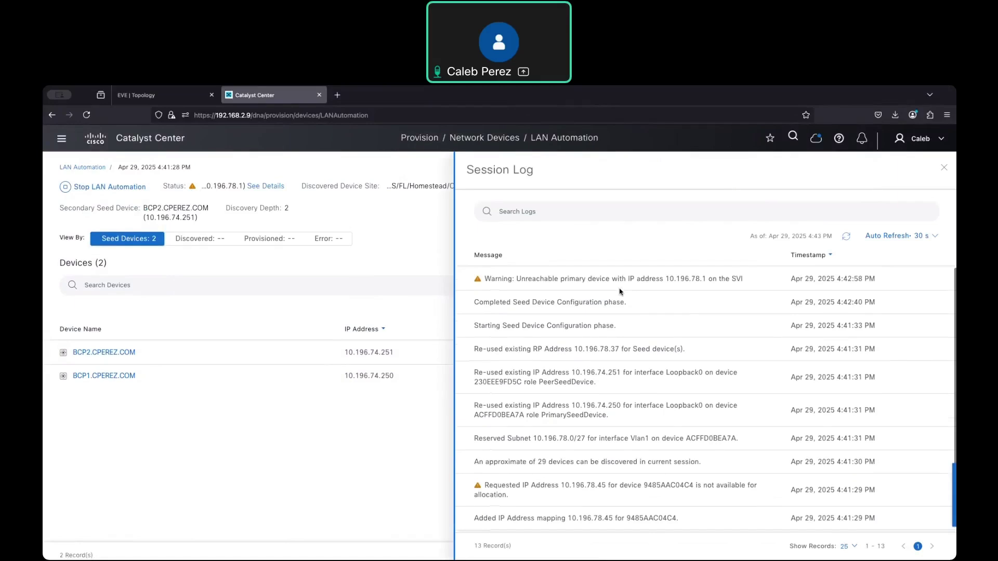
pyautogui.scroll(-3, 619, 292)
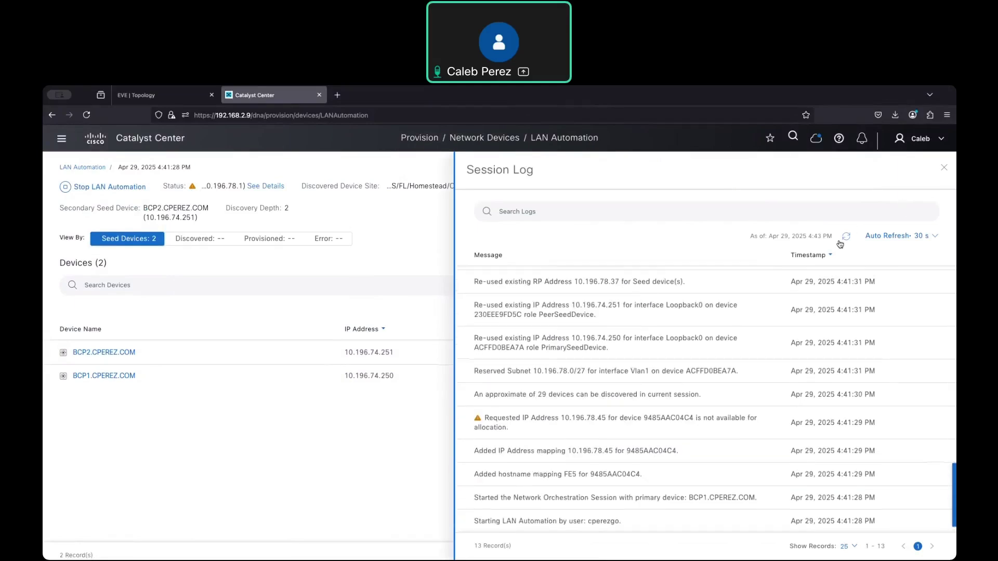
pyautogui.click(943, 167)
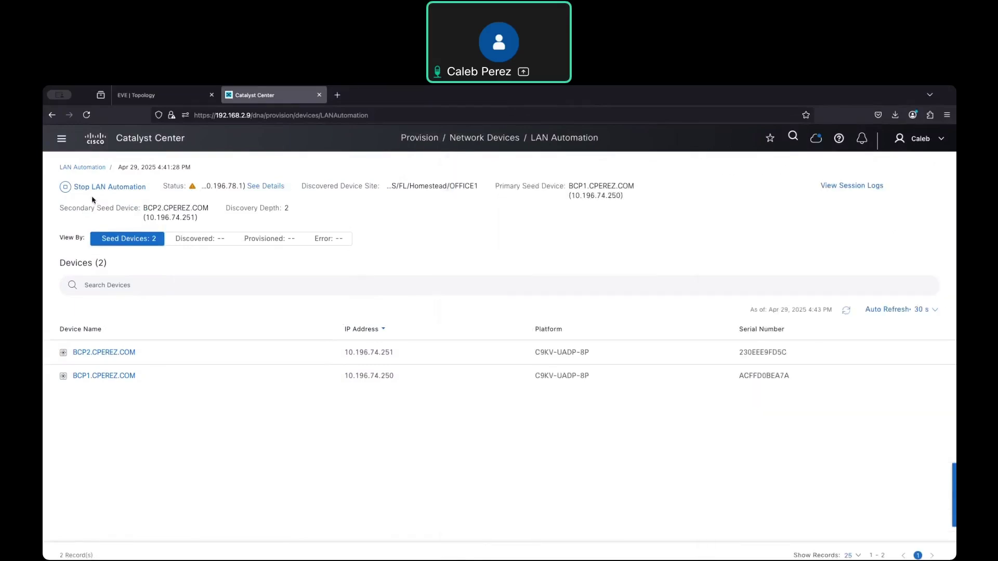
# Step: Return to the LAN Automation overview and note its 0 discovered devices
pyautogui.click(92, 168)
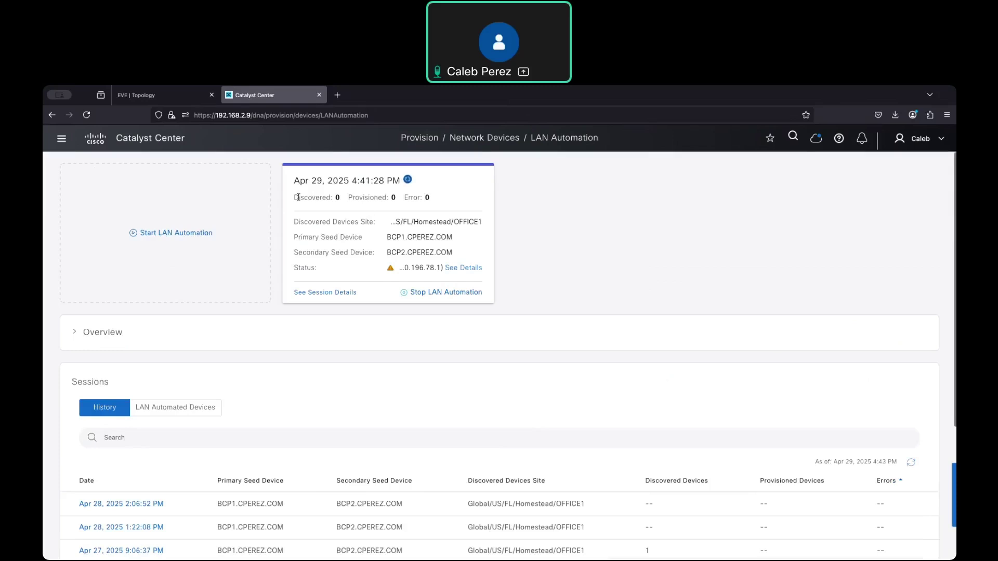
pyautogui.moveTo(294, 198); pyautogui.dragTo(341, 197)
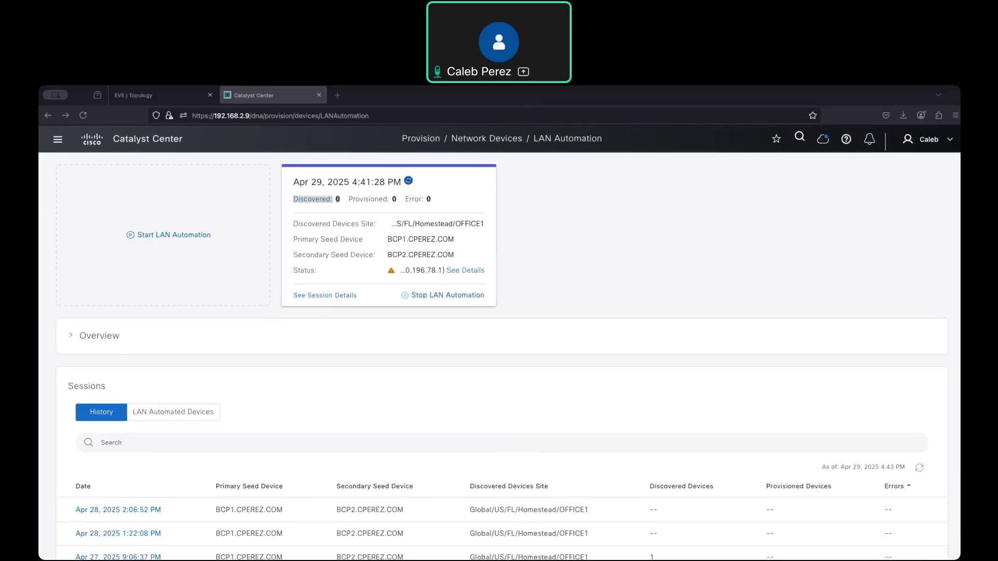
pyautogui.press('super+Tab')
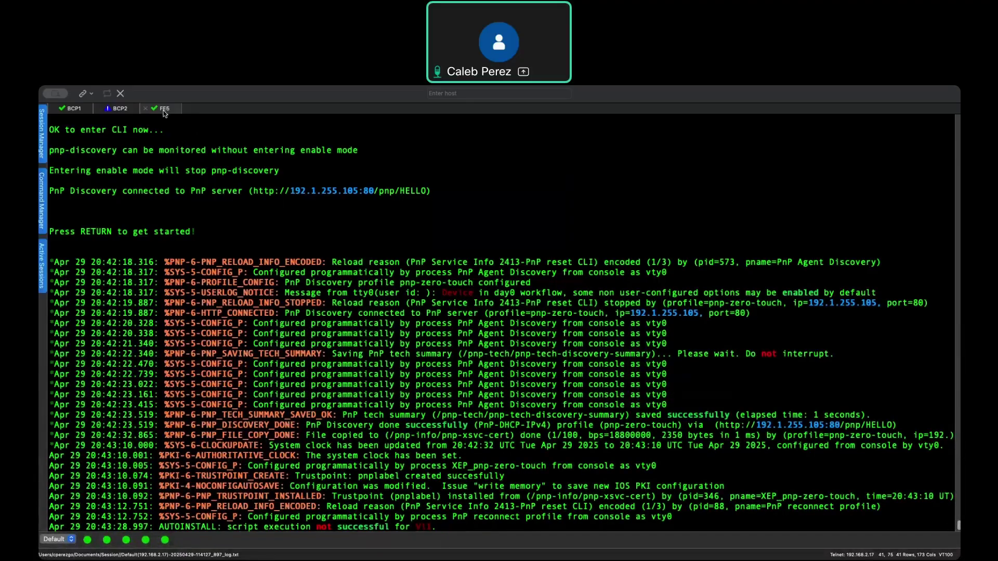
# Step: Run 'show ip dhcp binding' on BCP1 and find the 10.196.78.2 lease
pyautogui.hotkey('ctrl', 'Tab')
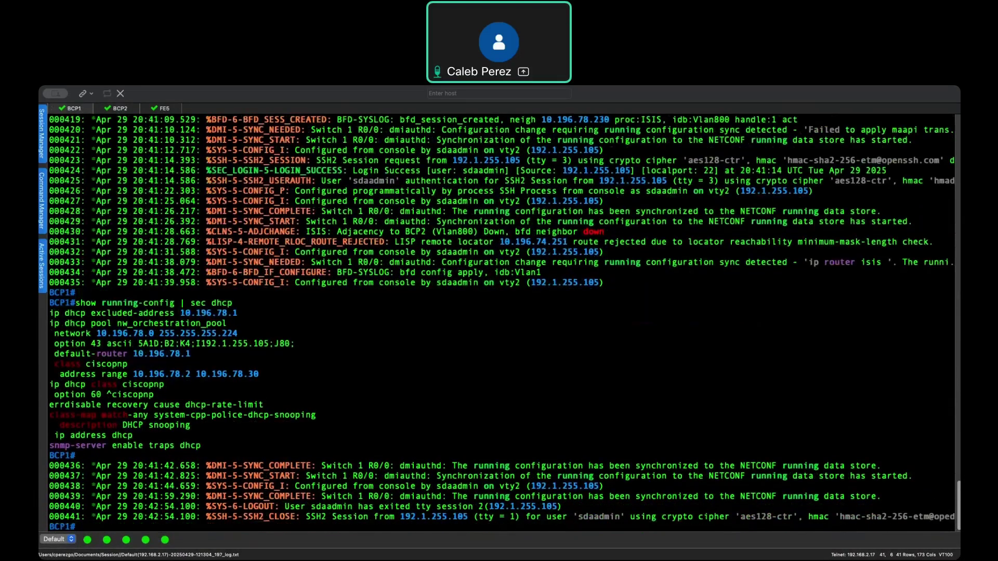
pyautogui.write('show ip dh')
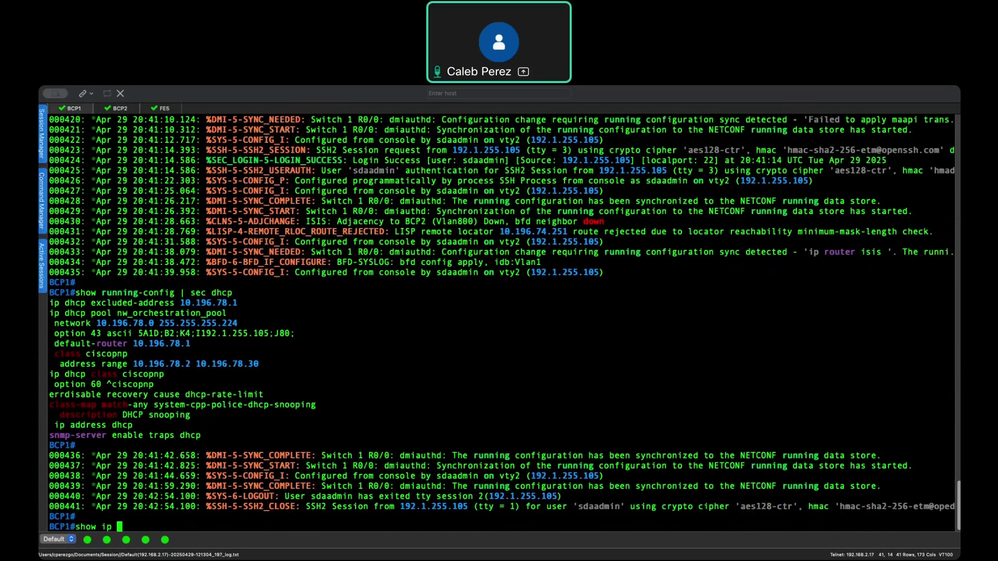
pyautogui.press('Tab')
pyautogui.write('b')
pyautogui.press('Tab')
pyautogui.press('Return')
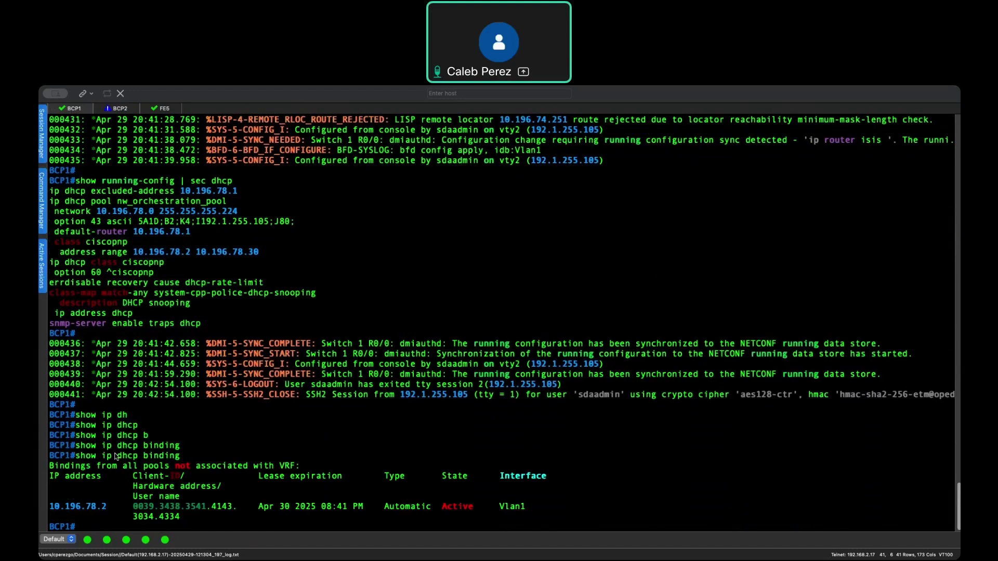
pyautogui.moveTo(110, 511); pyautogui.dragTo(50, 511)
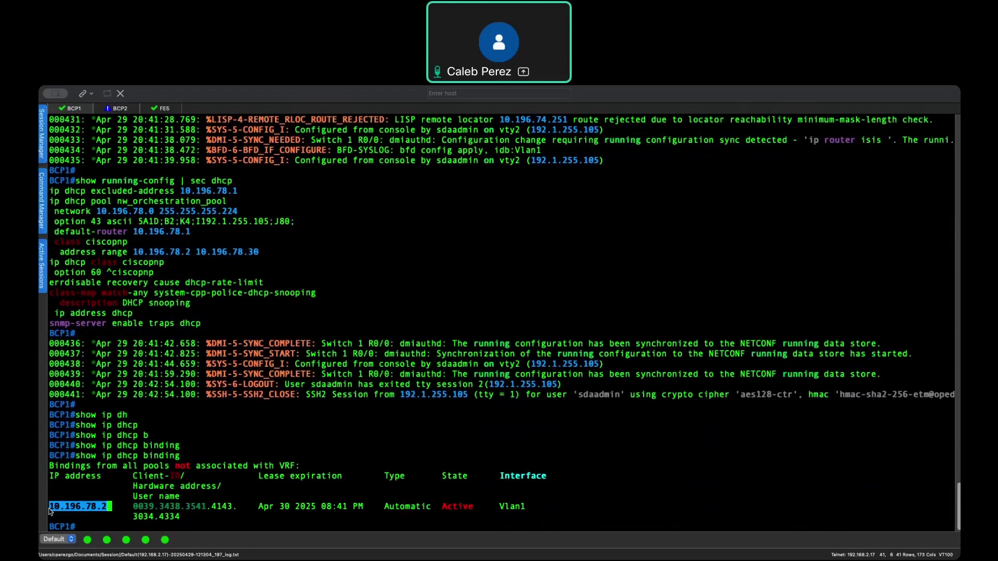
# Step: List BCP1's IS-IS neighbors with 'show isis neighbors'
pyautogui.write('show isi')
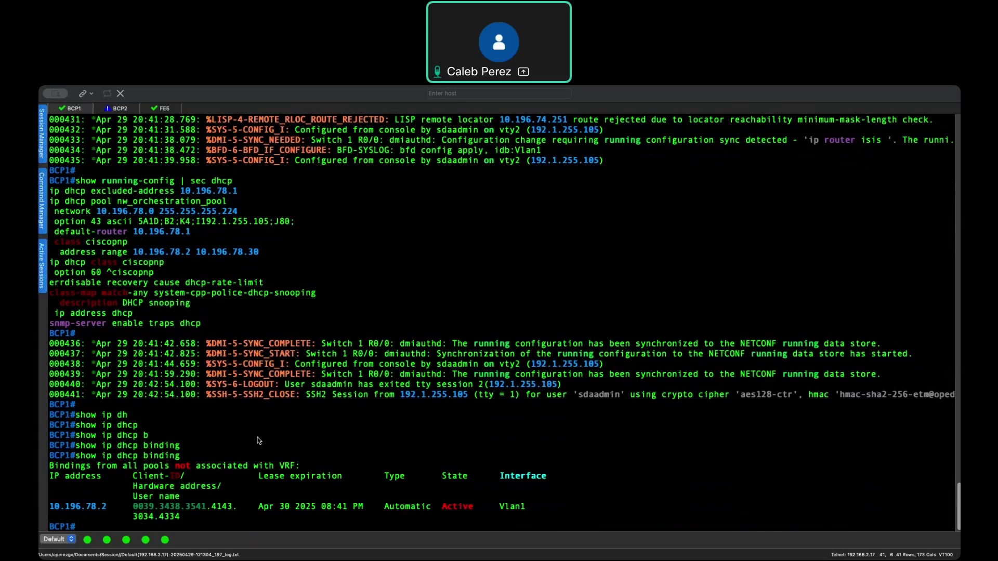
pyautogui.press('Tab')
pyautogui.write('ne')
pyautogui.press('Tab')
pyautogui.press('Return')
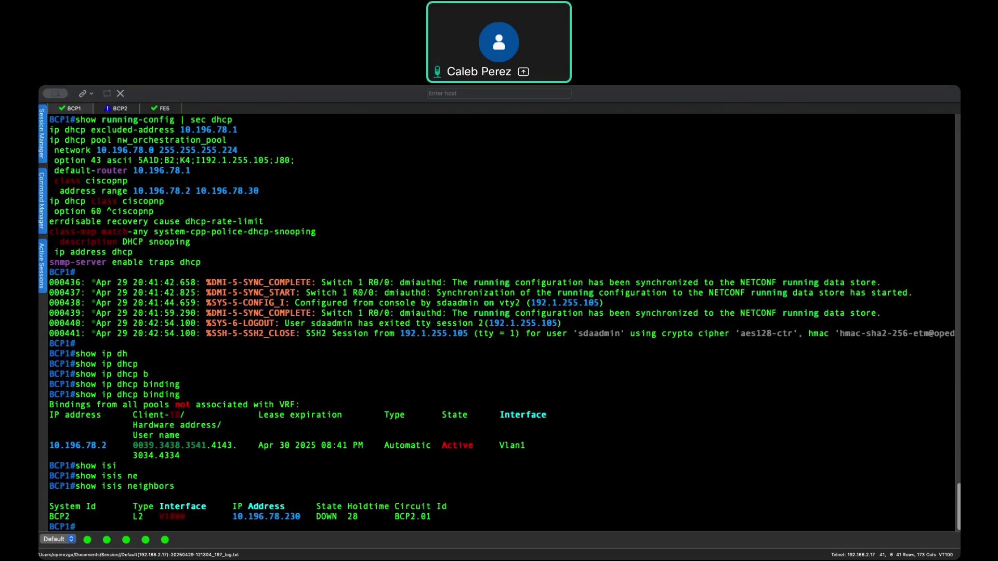
# Step: Show BCP1's Vlan1 interface running configuration
pyautogui.write('show ru')
pyautogui.press('Tab')
pyautogui.write('in')
pyautogui.press('Tab')
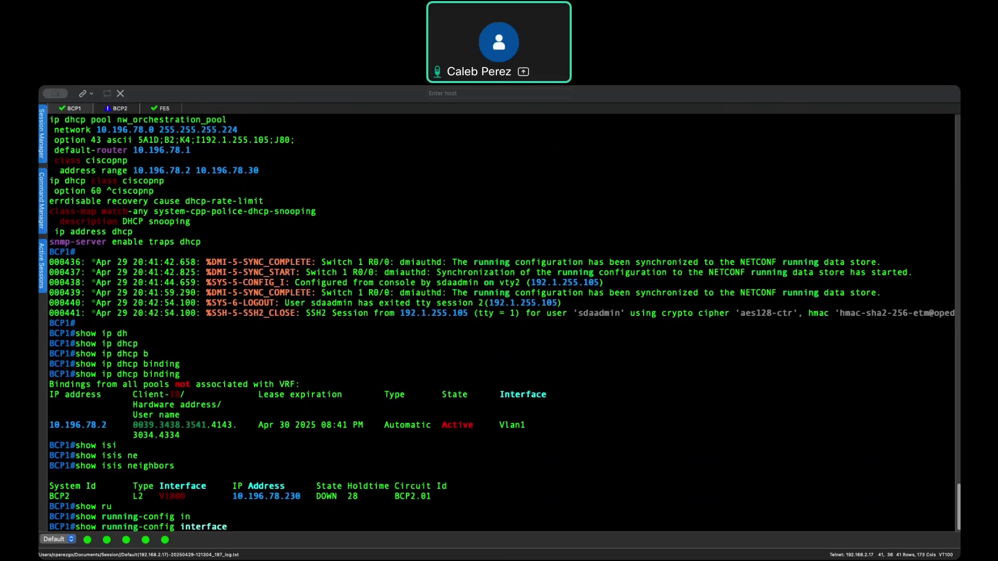
pyautogui.write('vlan 1')
pyautogui.press('Return')
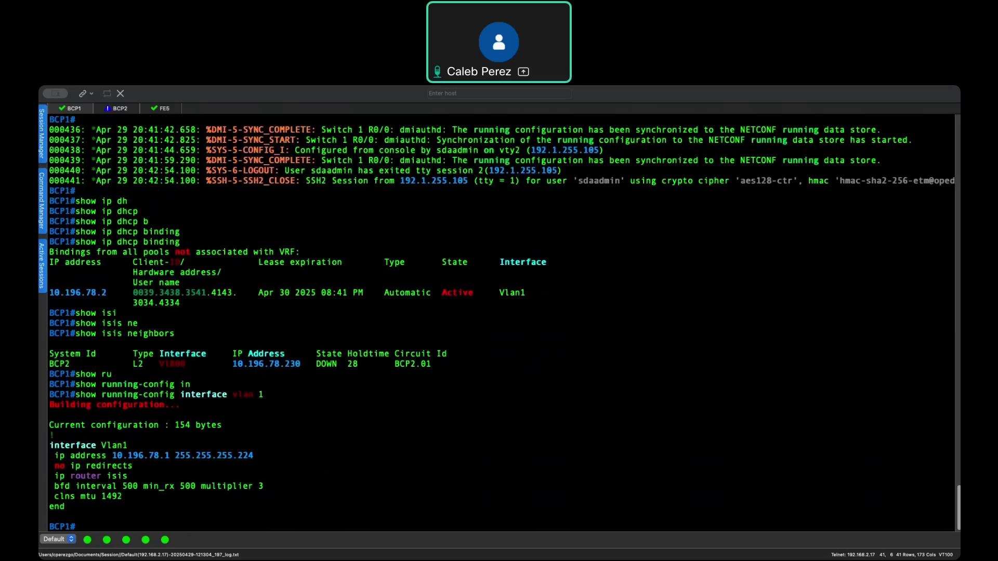
pyautogui.press('Return')
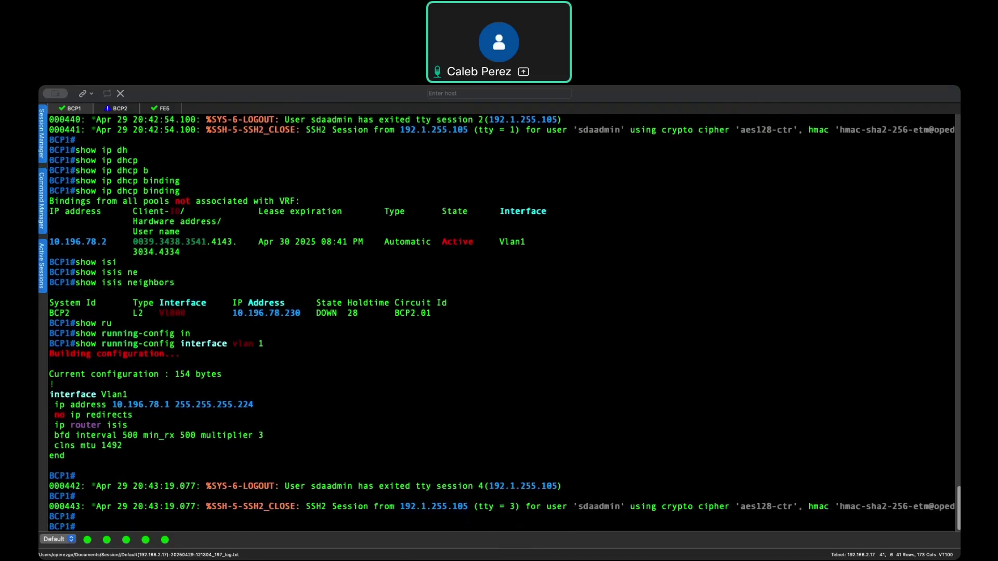
# Step: Show the IS-IS section of BCP1's running configuration
pyautogui.write('show run')
pyautogui.press('Tab')
pyautogui.write('| sec isis')
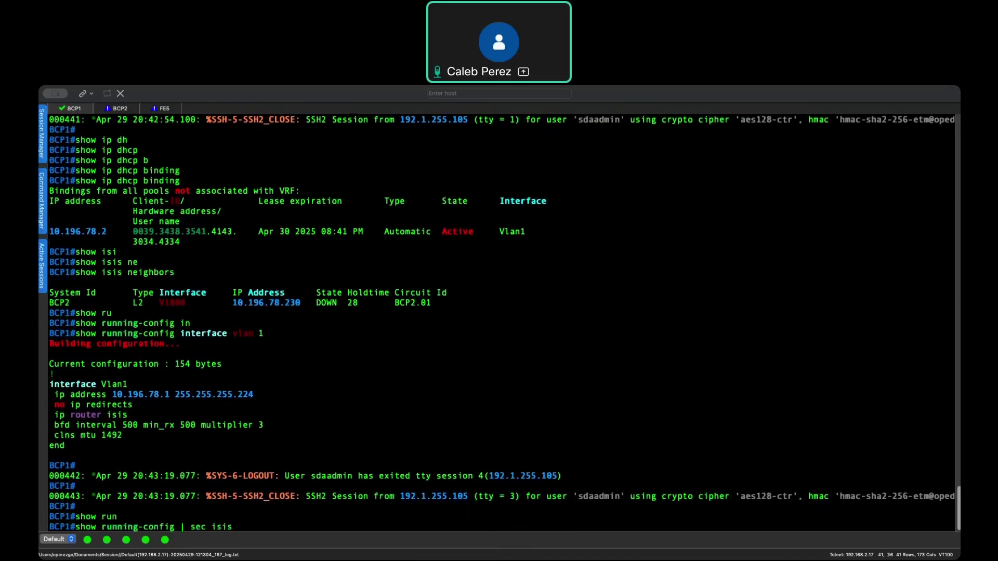
pyautogui.press('Return')
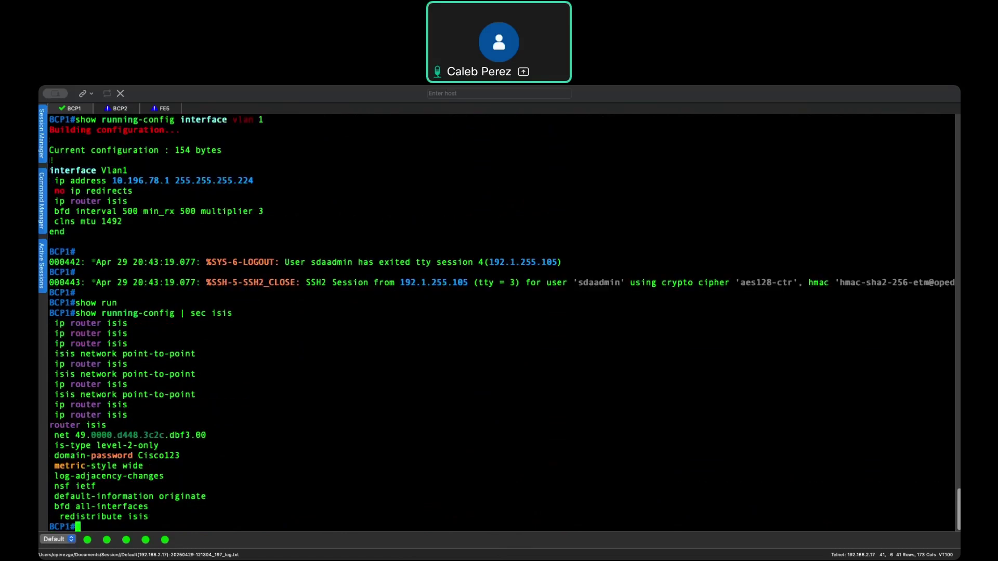
# Step: Display BCP1's Vlan1 interface configuration again
pyautogui.write('show run')
pyautogui.press('Tab')
pyautogui.write('in')
pyautogui.press('Tab')
pyautogui.write('vlan 1')
pyautogui.press('Return')
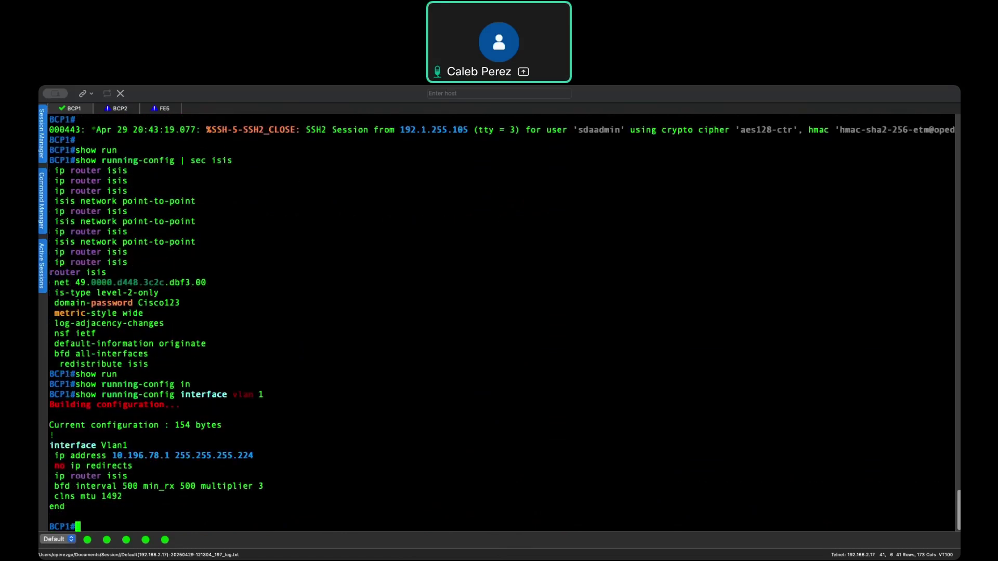
# Step: List BCP1's IS-IS neighbors again, then view FE5's console log
pyautogui.write('show isi')
pyautogui.press('Tab')
pyautogui.write('ne')
pyautogui.press('Tab')
pyautogui.press('Tab')
pyautogui.press('Return')
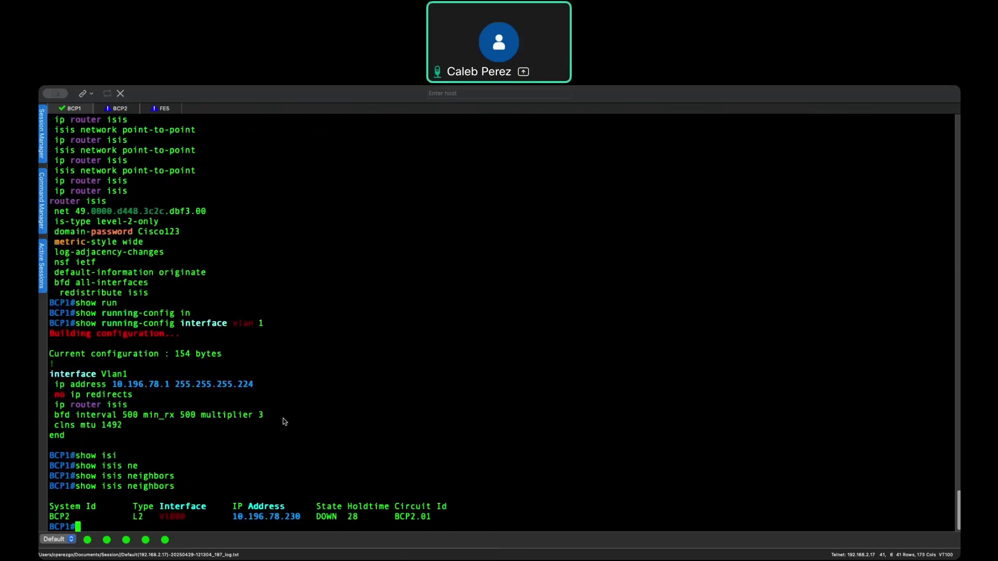
pyautogui.click(160, 108)
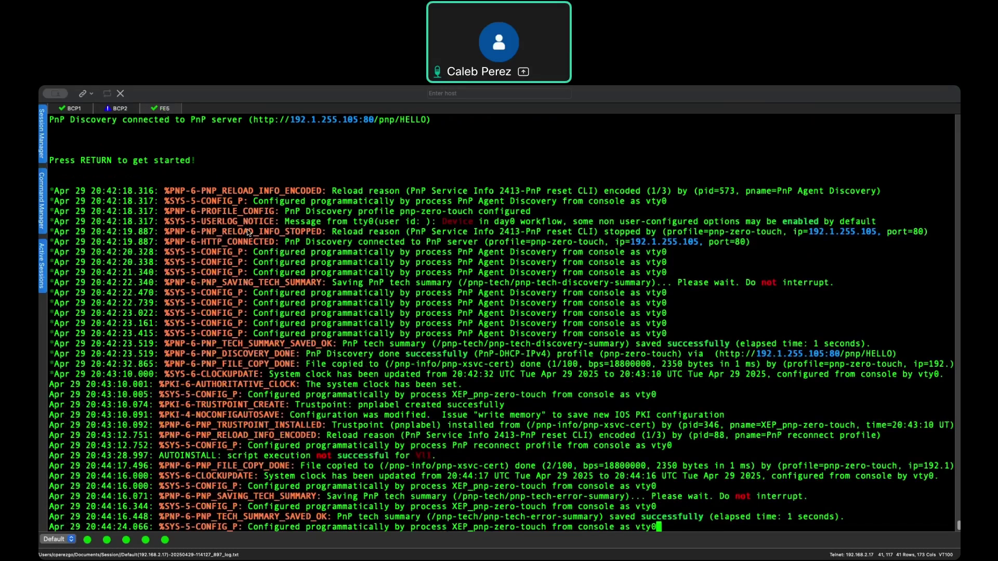
# Step: Leave configuration mode on BCP1 with exit
pyautogui.press('super+Tab')
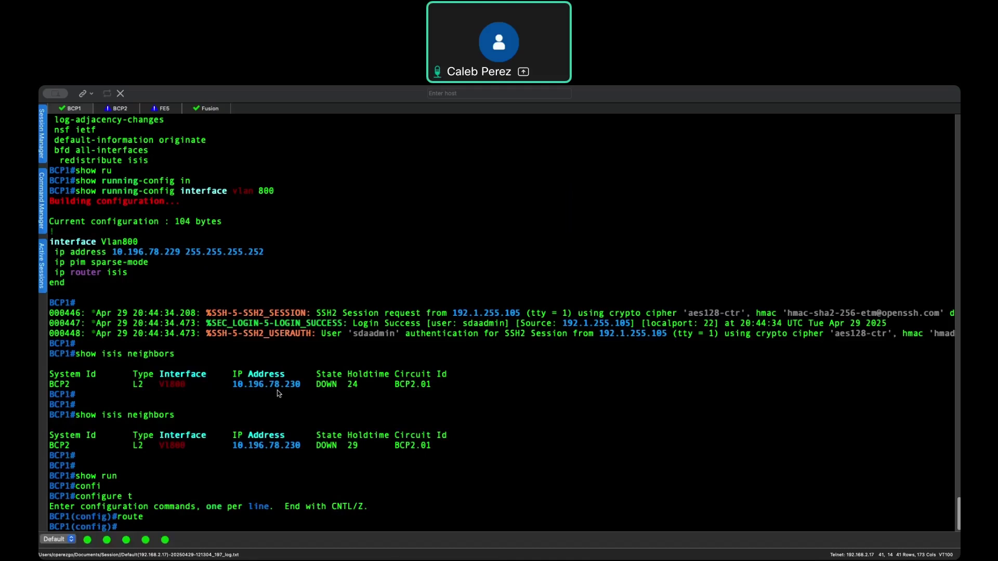
pyautogui.press('Return')
pyautogui.press('Return')
pyautogui.write('exit')
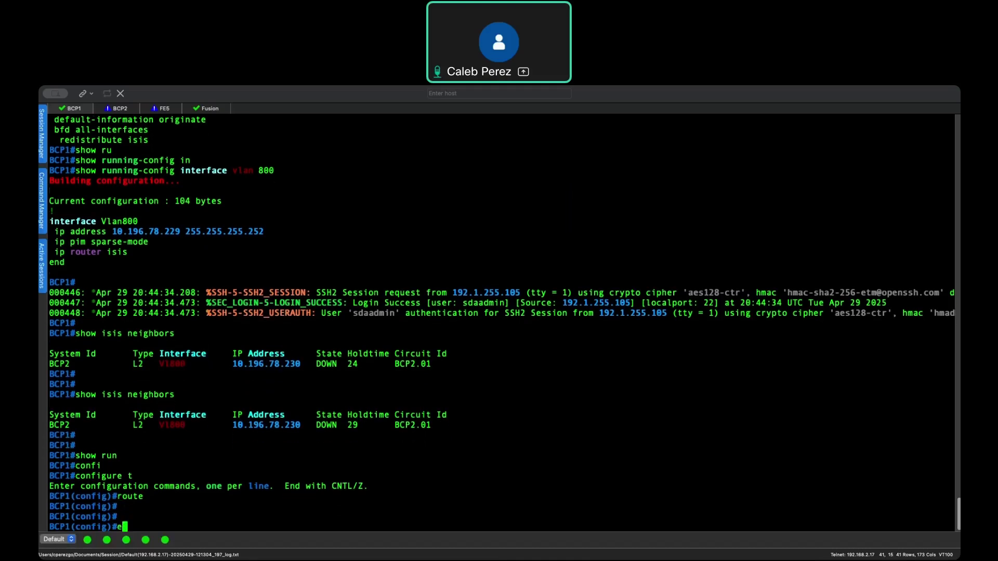
pyautogui.press('Return')
# Step: Rerun 'show isis neighbors' on BCP1, which still shows BCP2 down
pyautogui.write('show siine')
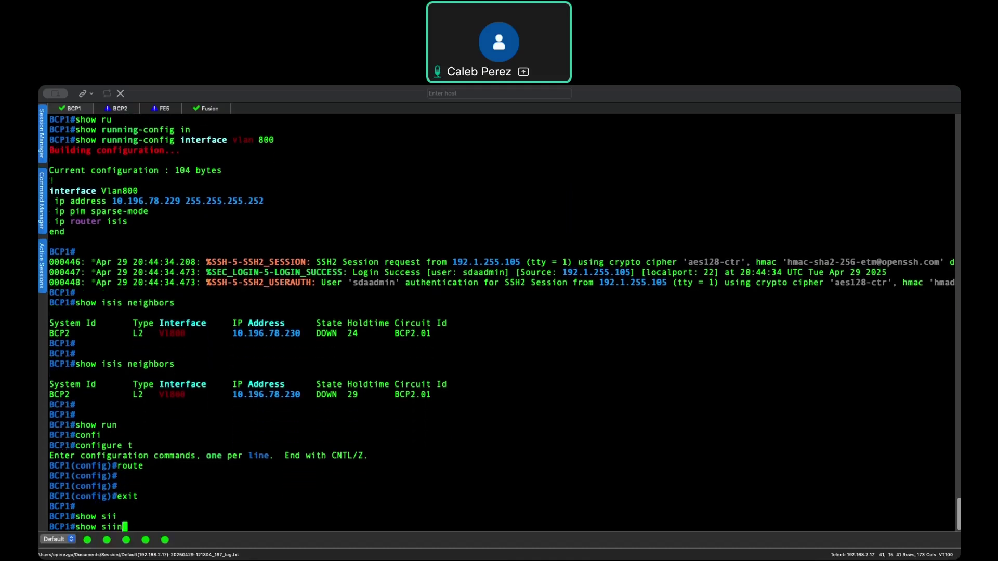
pyautogui.press('BackSpace')
pyautogui.press('BackSpace')
pyautogui.write('i')
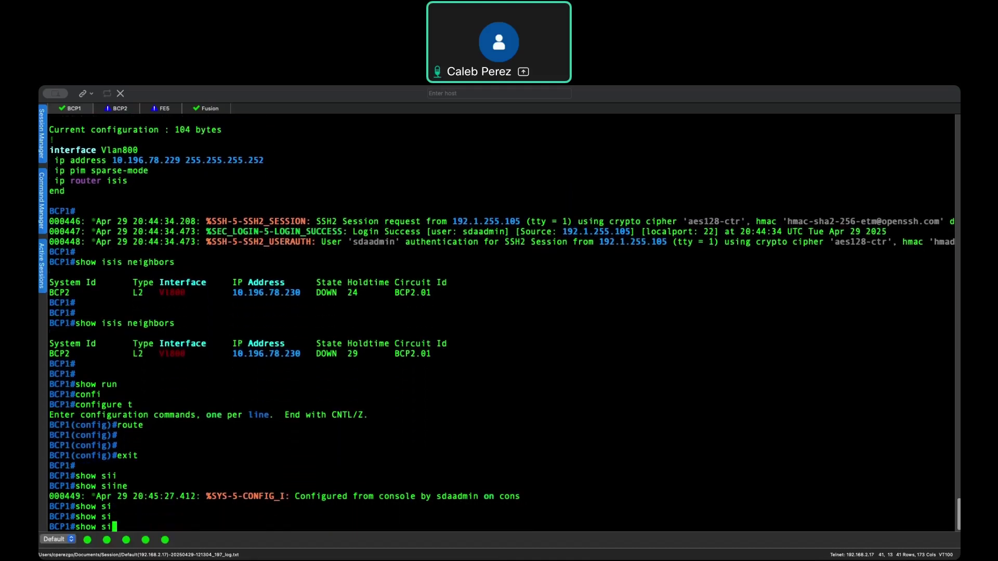
pyautogui.write('sis ne')
pyautogui.press('Tab')
pyautogui.press('Return')
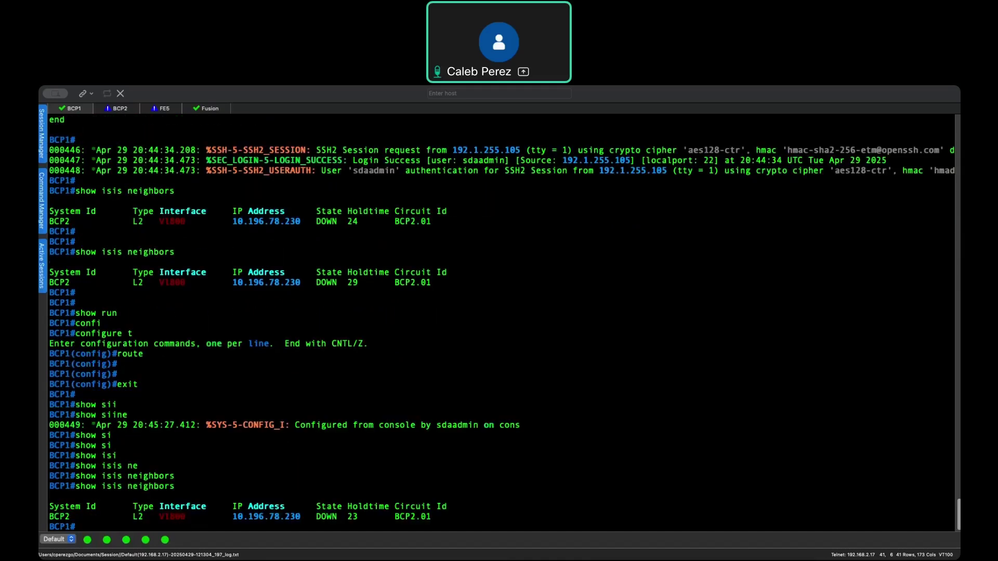
pyautogui.write('show run')
pyautogui.press('Tab')
pyautogui.press('super+Tab')
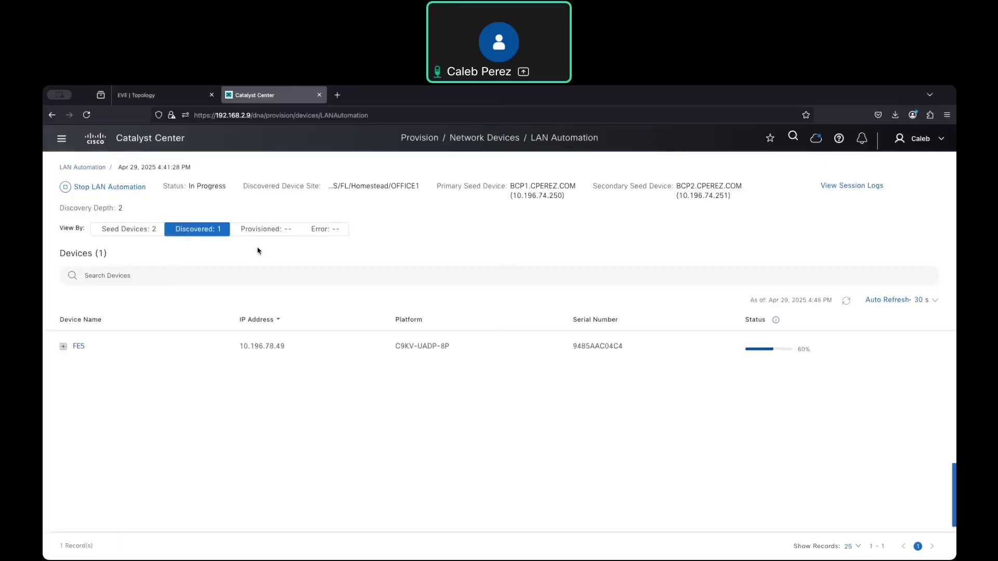
# Step: Scroll through the LAN Automation session log, then refresh the device list, where FE5 is still at 60%
pyautogui.click(858, 187)
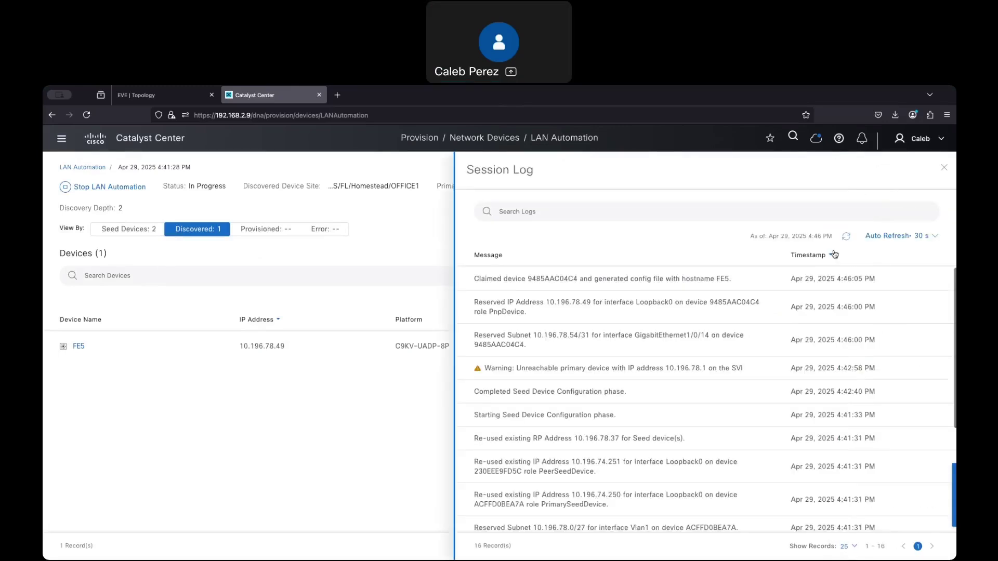
pyautogui.scroll(-5, 777, 329)
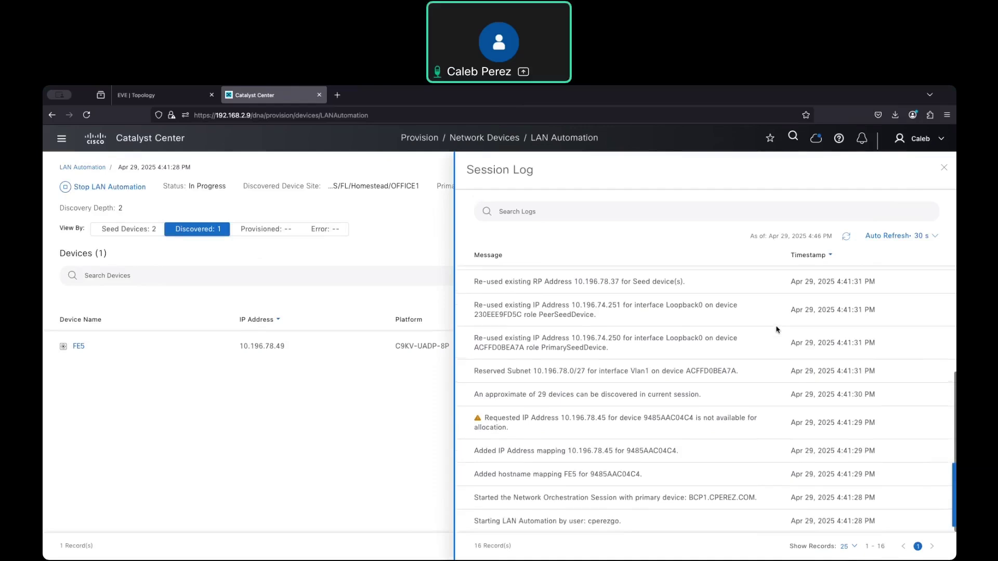
pyautogui.scroll(5, 780, 329)
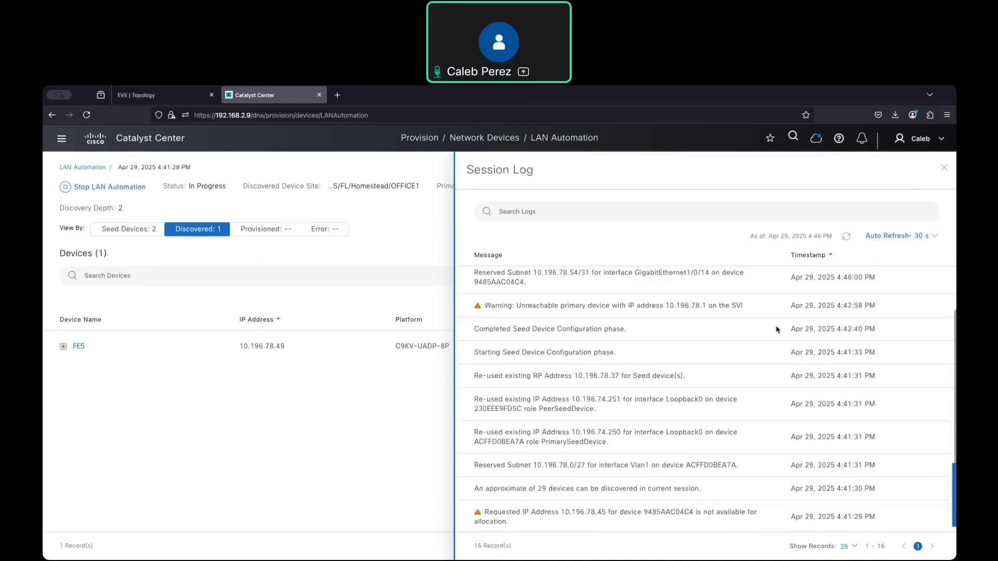
pyautogui.click(944, 168)
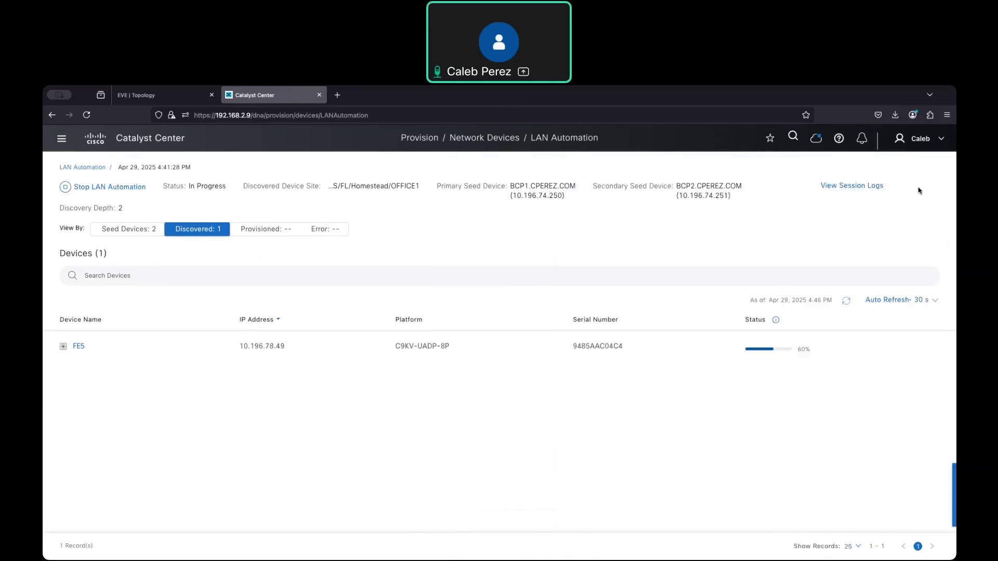
pyautogui.click(846, 301)
# Step: In the FE5 console, highlight the default route via 10.196.78.1 and the PnP log lines
pyautogui.press('super+Tab')
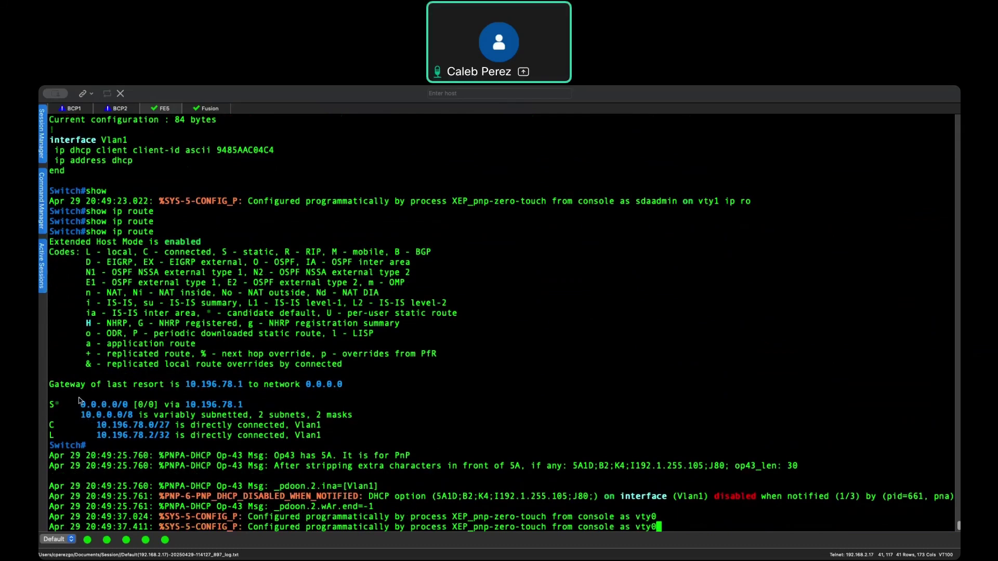
pyautogui.moveTo(79, 407); pyautogui.dragTo(243, 406)
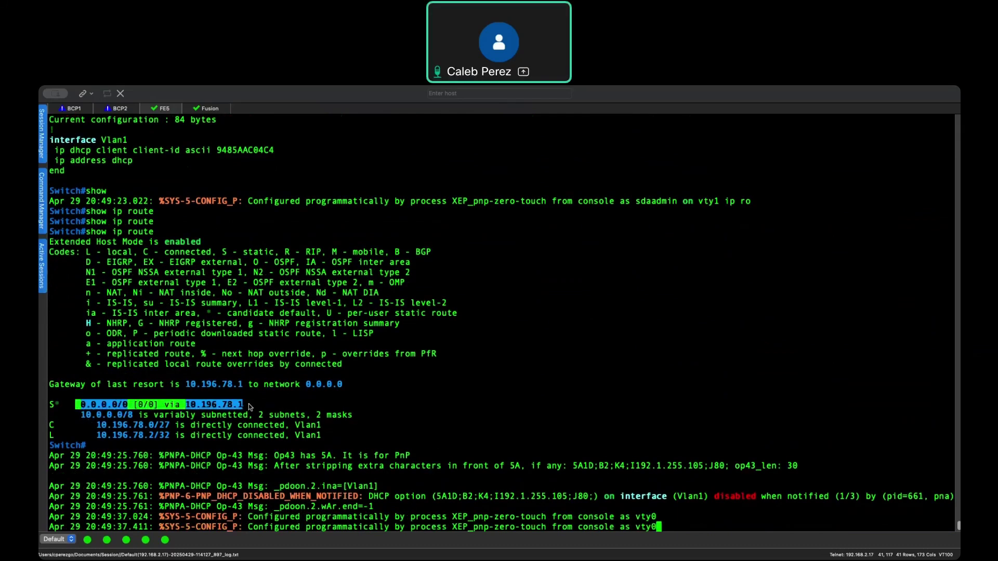
pyautogui.click(358, 413)
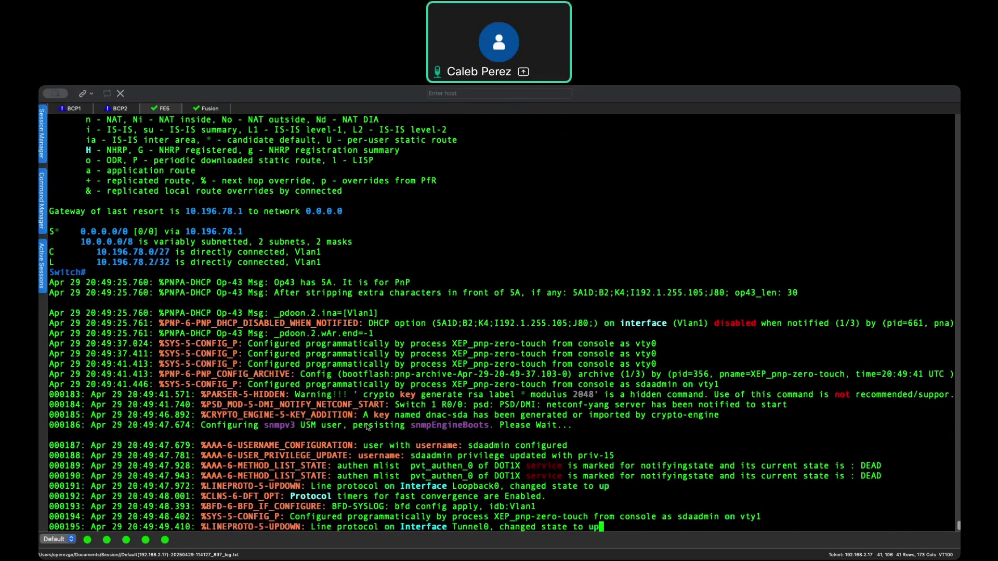
pyautogui.moveTo(264, 354); pyautogui.dragTo(481, 454)
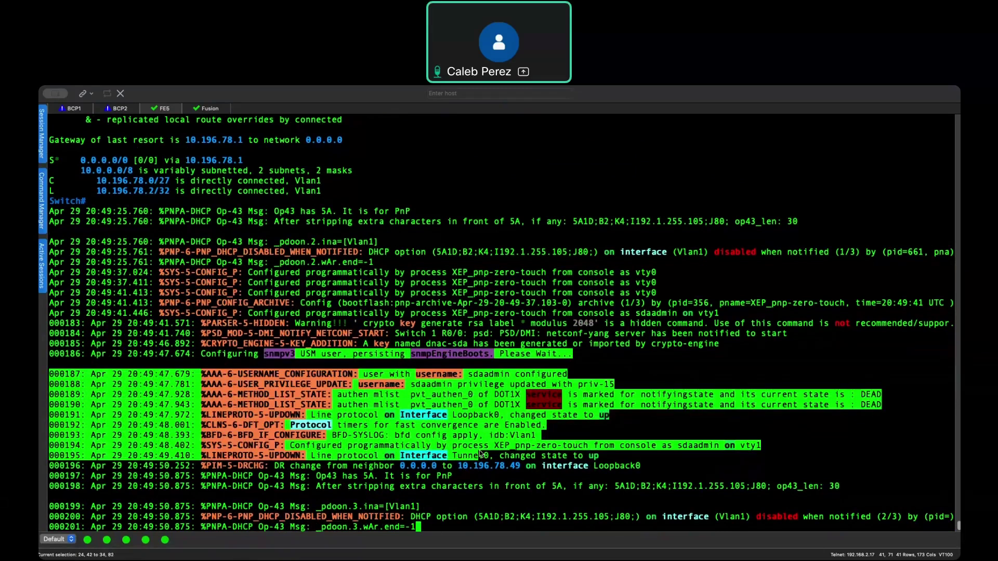
pyautogui.click(581, 457)
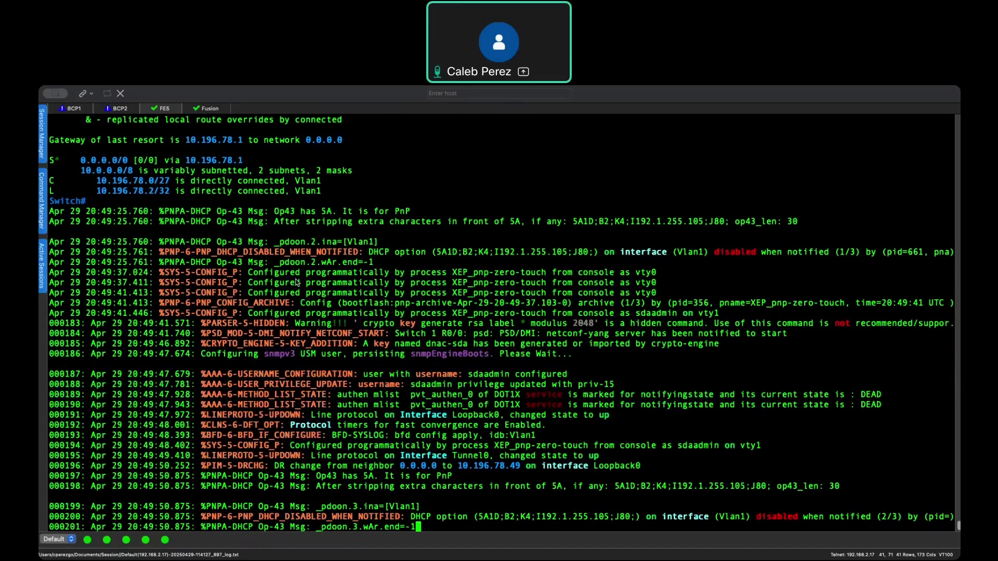
# Step: Highlight the DR change to 10.196.78.49 on log line 000196 in FE5's log
pyautogui.moveTo(399, 466); pyautogui.dragTo(520, 468)
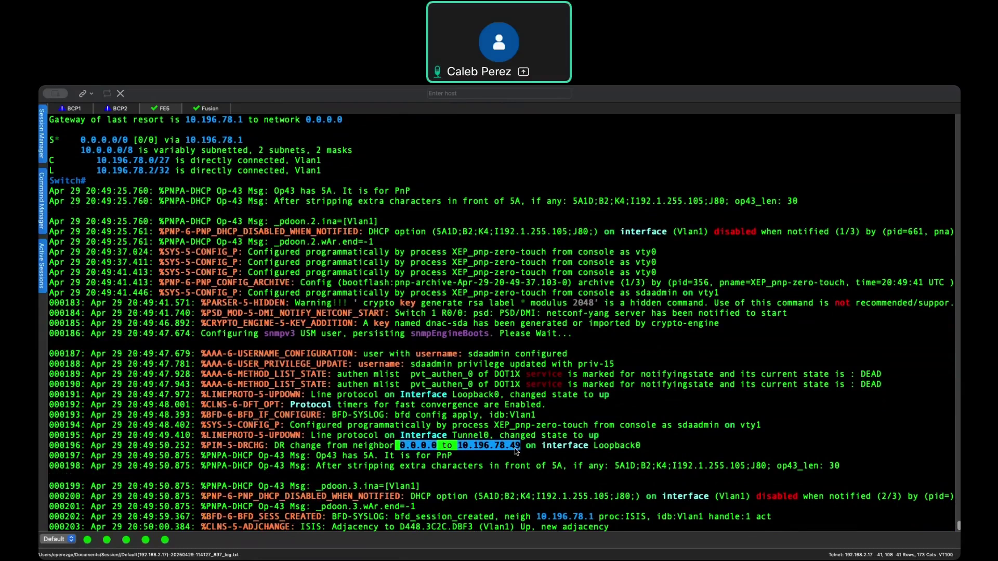
pyautogui.click(529, 450)
pyautogui.moveTo(522, 452); pyautogui.dragTo(462, 449)
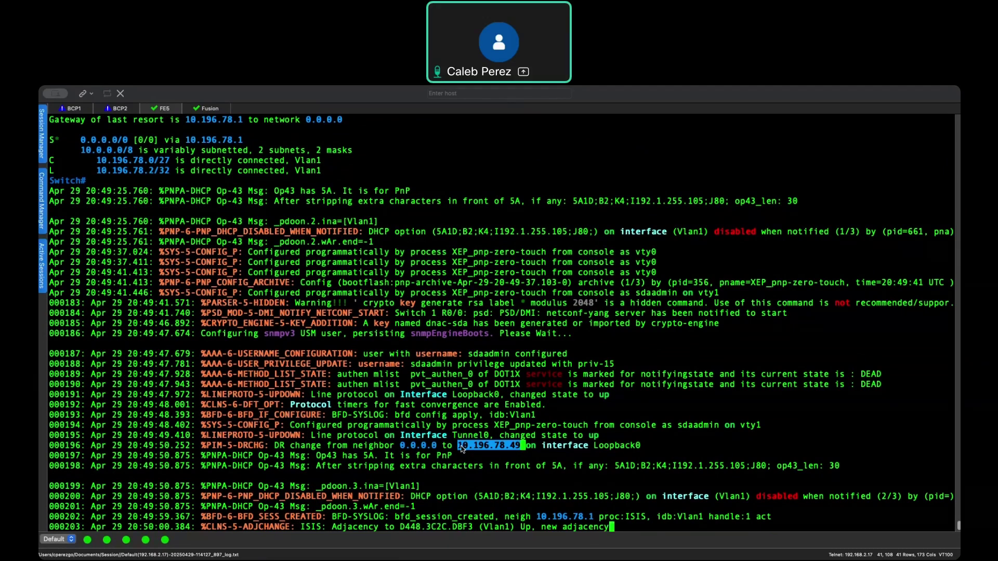
pyautogui.click(460, 450)
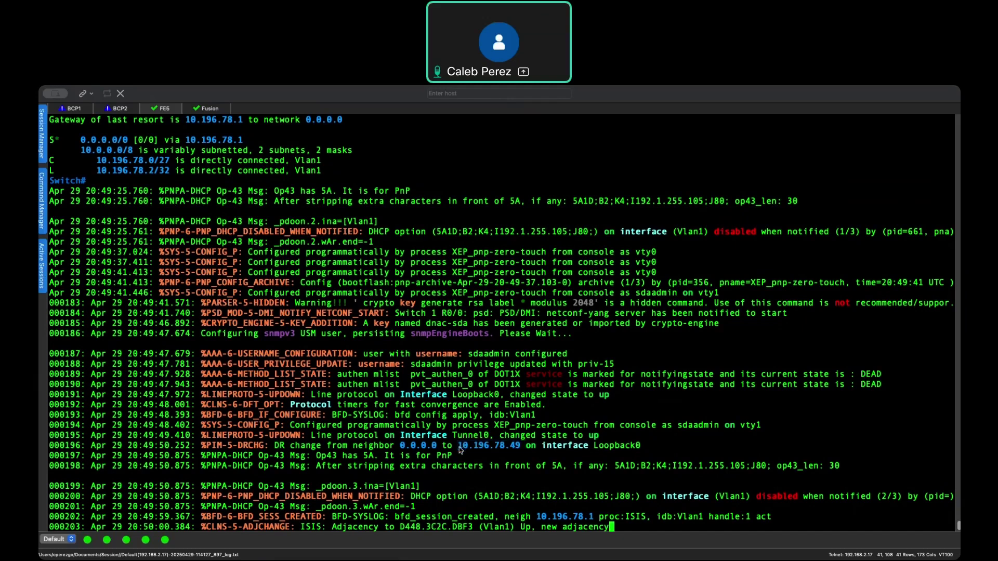
pyautogui.moveTo(459, 448); pyautogui.dragTo(525, 452)
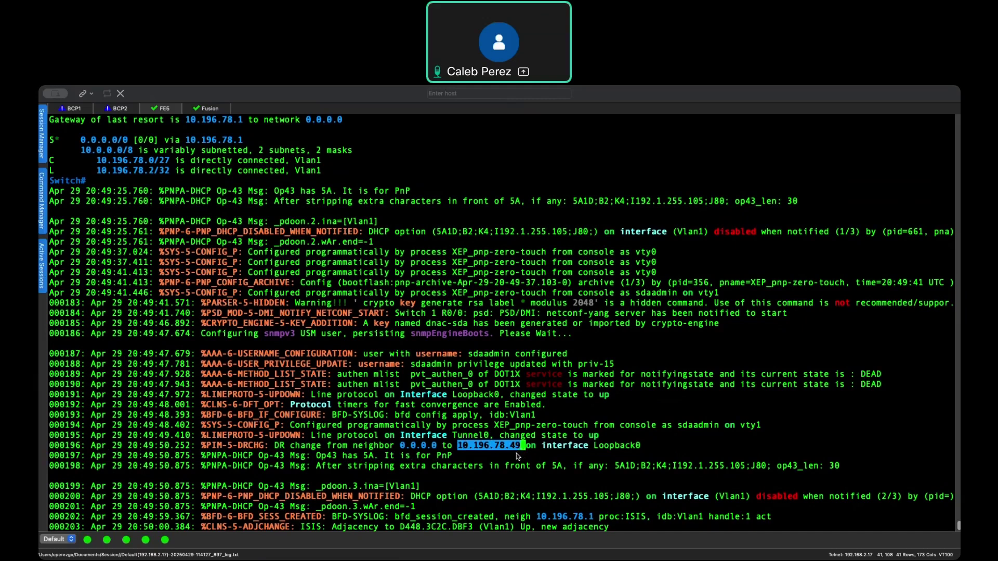
pyautogui.click(518, 454)
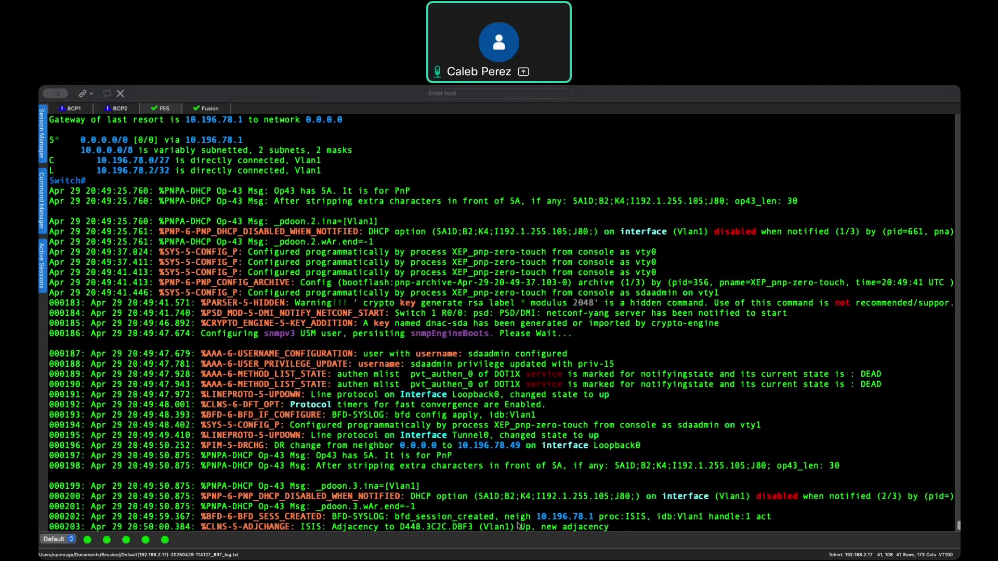
# Step: Cycle through the BCP1, FE5 and BCP2 session tabs
pyautogui.click(122, 109)
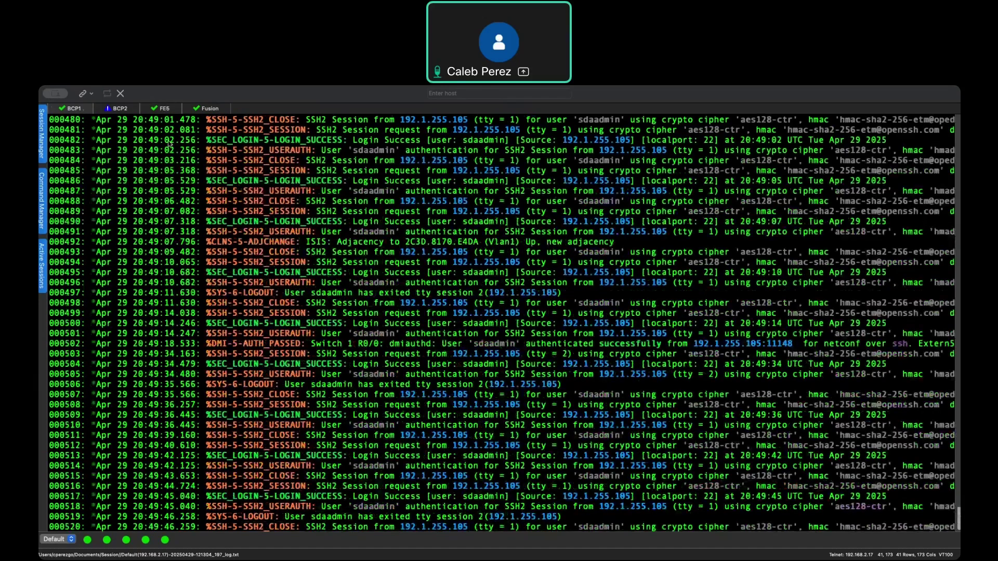
pyautogui.click(157, 110)
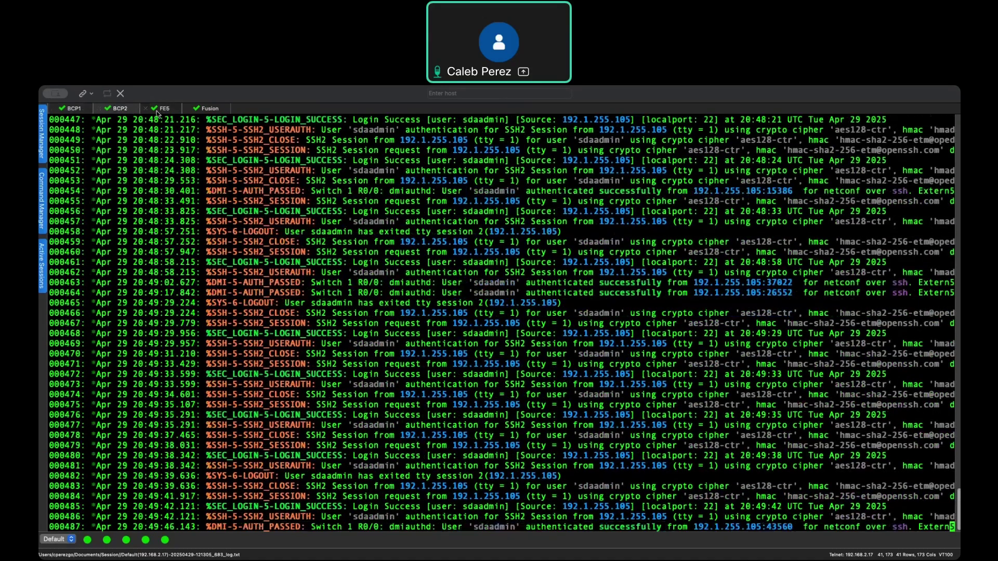
pyautogui.click(110, 108)
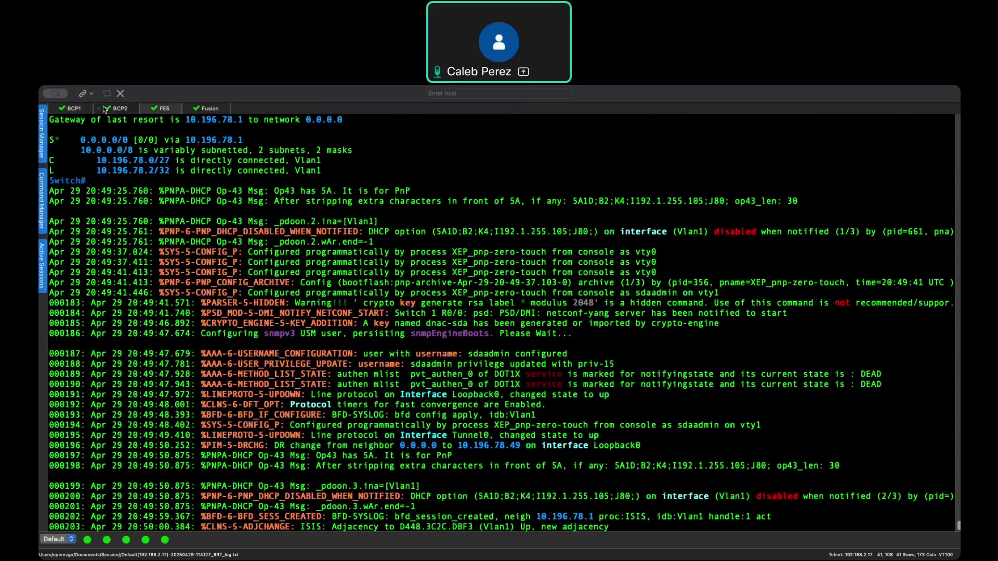
# Step: Run 'show isis neighbors' on BCP1 to see UP adjacencies to FE5 and BCP2
pyautogui.click(73, 108)
pyautogui.write('show ip dhcp binding')
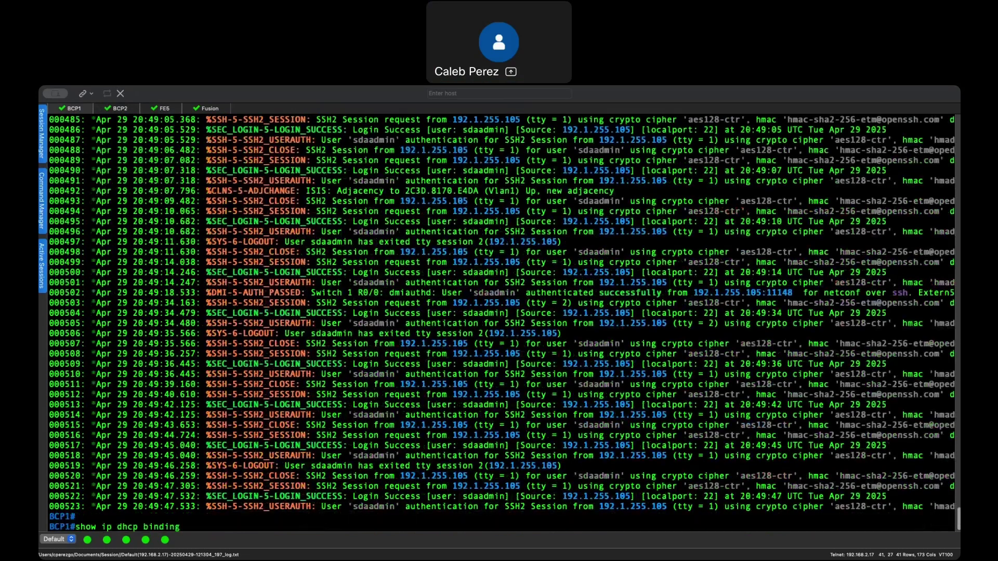
pyautogui.press('BackSpace')
pyautogui.press('BackSpace')
pyautogui.press('BackSpace')
pyautogui.press('BackSpace')
pyautogui.press('BackSpace')
pyautogui.press('BackSpace')
pyautogui.press('BackSpace')
pyautogui.press('BackSpace')
pyautogui.press('BackSpace')
pyautogui.press('BackSpace')
pyautogui.press('BackSpace')
pyautogui.press('BackSpace')
pyautogui.press('BackSpace')
pyautogui.press('BackSpace')
pyautogui.press('BackSpace')
pyautogui.write('isis neighbors')
pyautogui.press('Return')
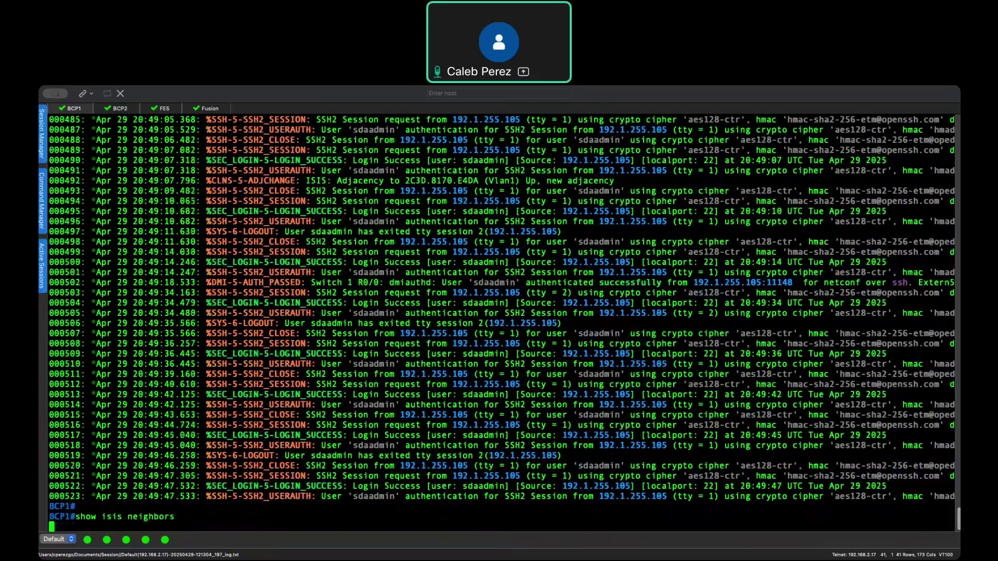
pyautogui.press('Return')
pyautogui.press('Return')
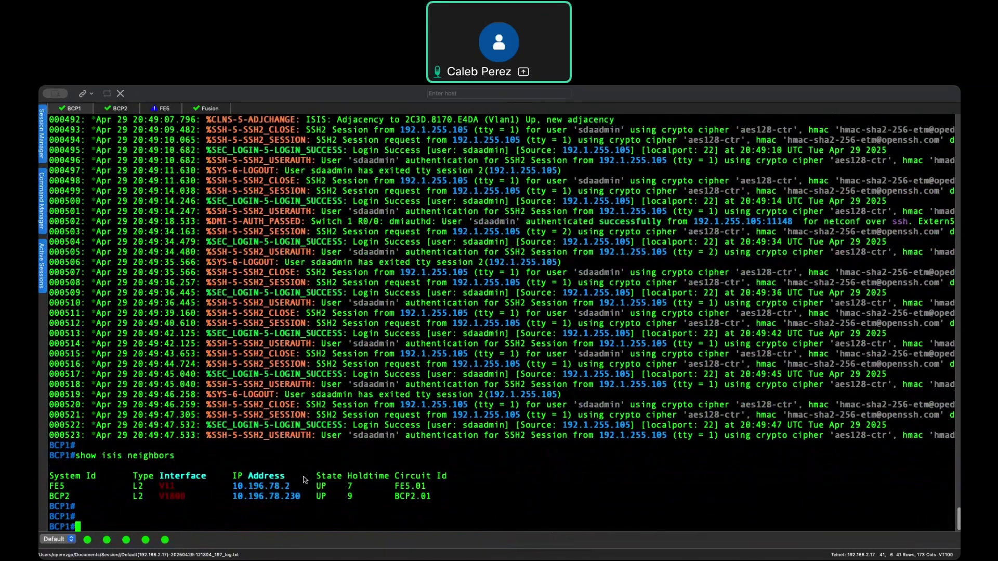
# Step: Select FE5's address 10.196.78.49 on line 000196 of the FE5 log
pyautogui.click(164, 108)
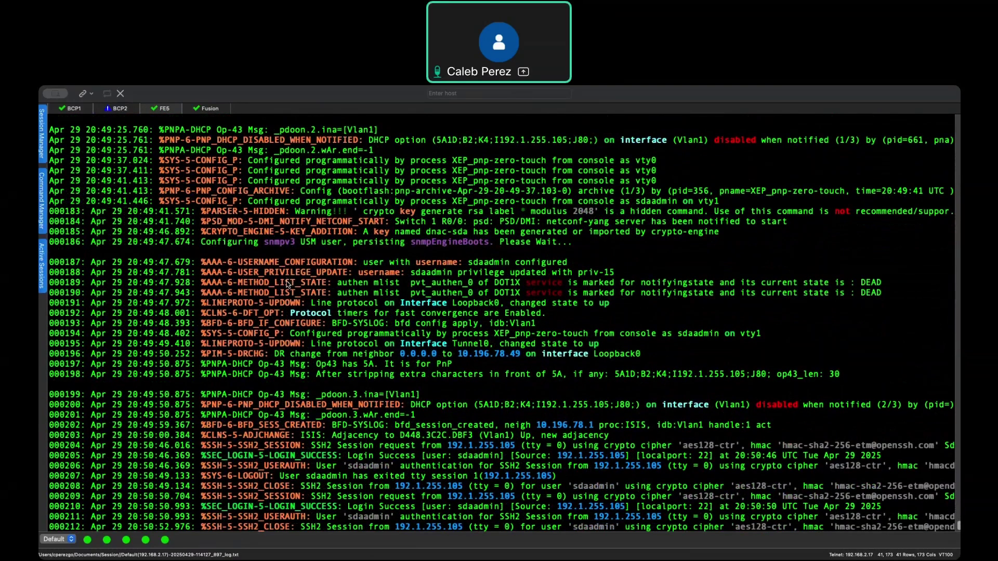
pyautogui.moveTo(457, 355); pyautogui.dragTo(525, 360)
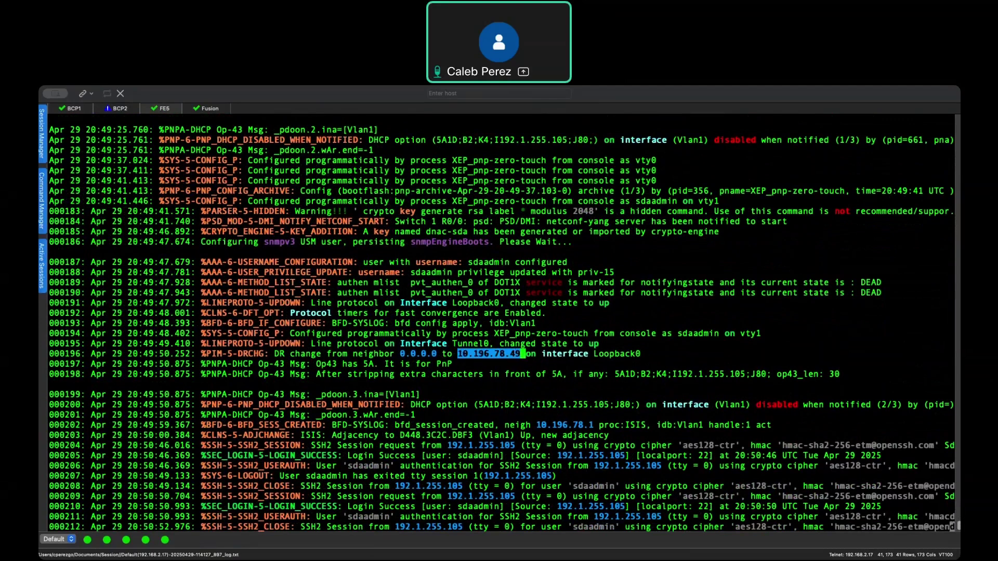
pyautogui.press('super+Tab')
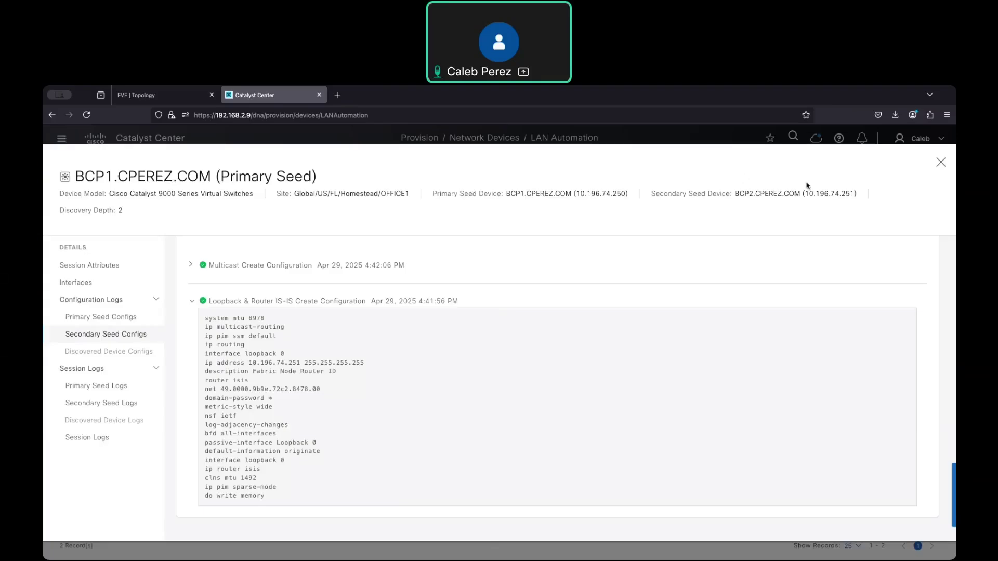
# Step: Close the BCP1 seed config details and list the discovered devices, with FE5 at 80%
pyautogui.click(940, 162)
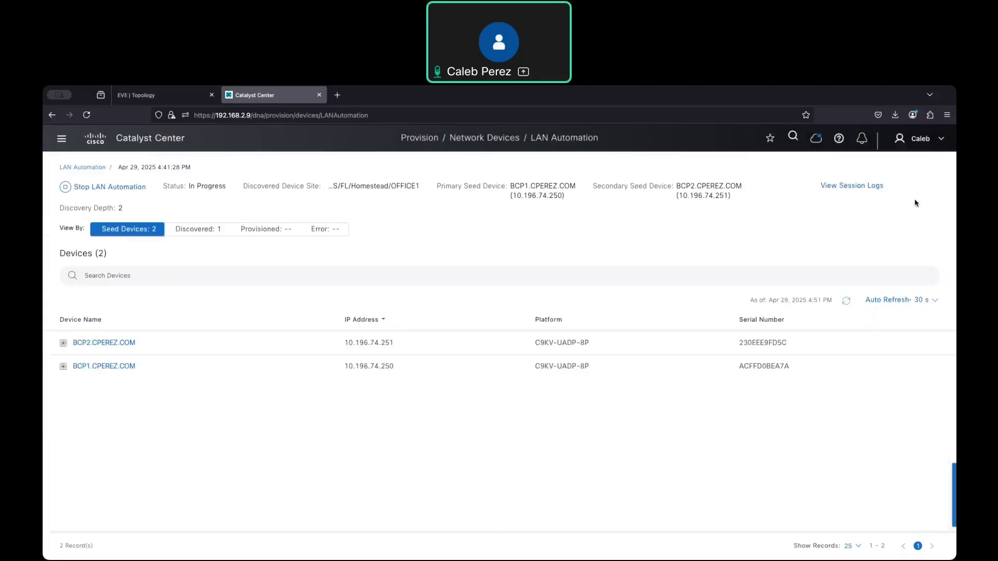
pyautogui.click(210, 235)
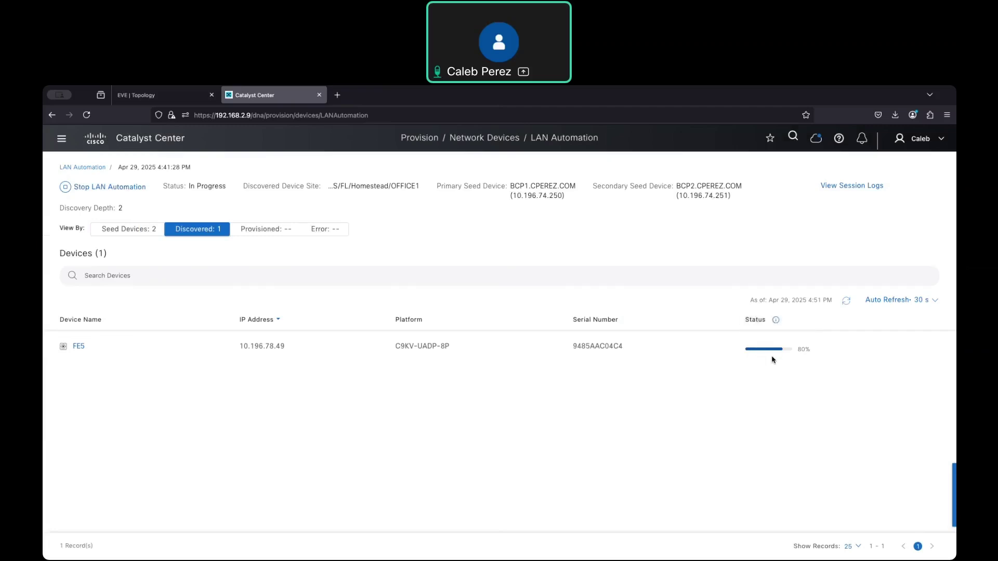
pyautogui.press('super+Tab')
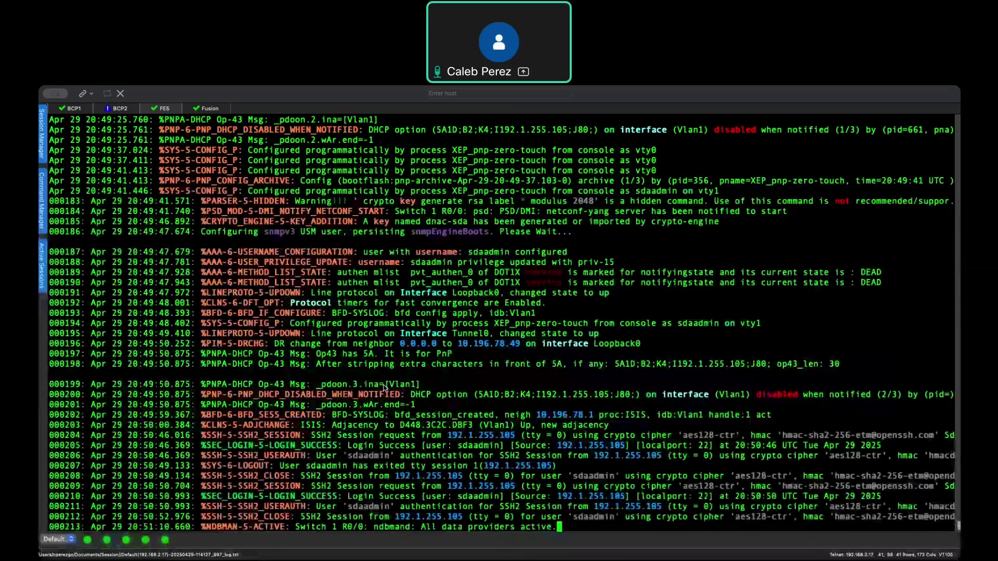
# Step: Copy FE5's address 10.196.78.49 from its session log
pyautogui.click(116, 109)
pyautogui.click(165, 109)
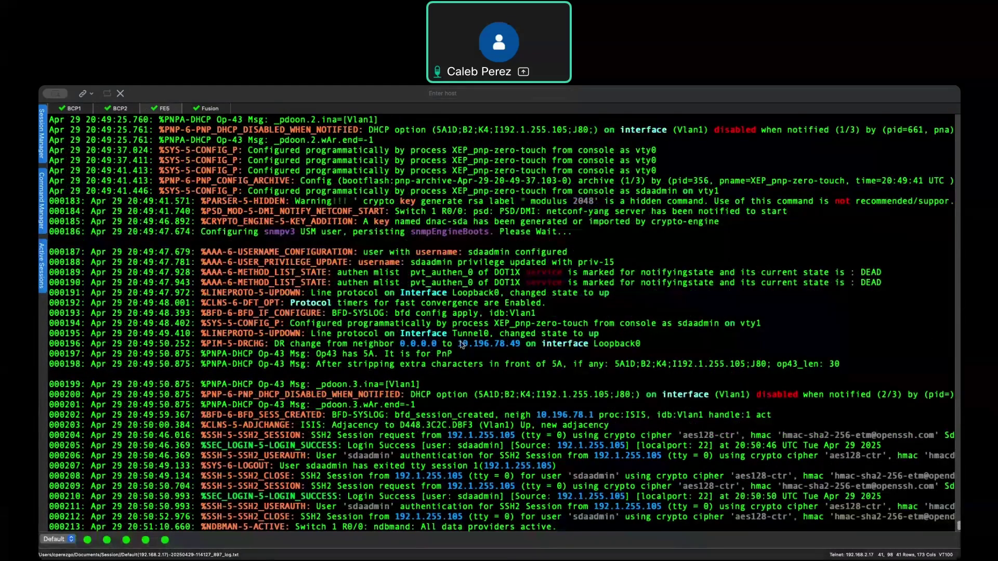
pyautogui.moveTo(458, 344); pyautogui.dragTo(521, 348)
pyautogui.click(535, 353)
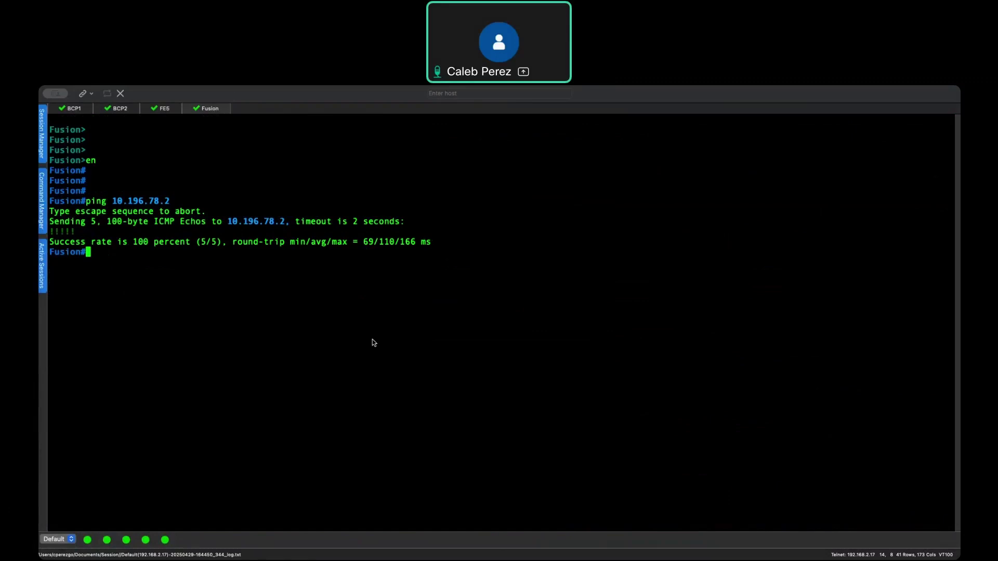
# Step: Ping 10.196.78.49 from the Fusion router prompt
pyautogui.write('ping 10.196.78.2')
pyautogui.rightClick(363, 350)
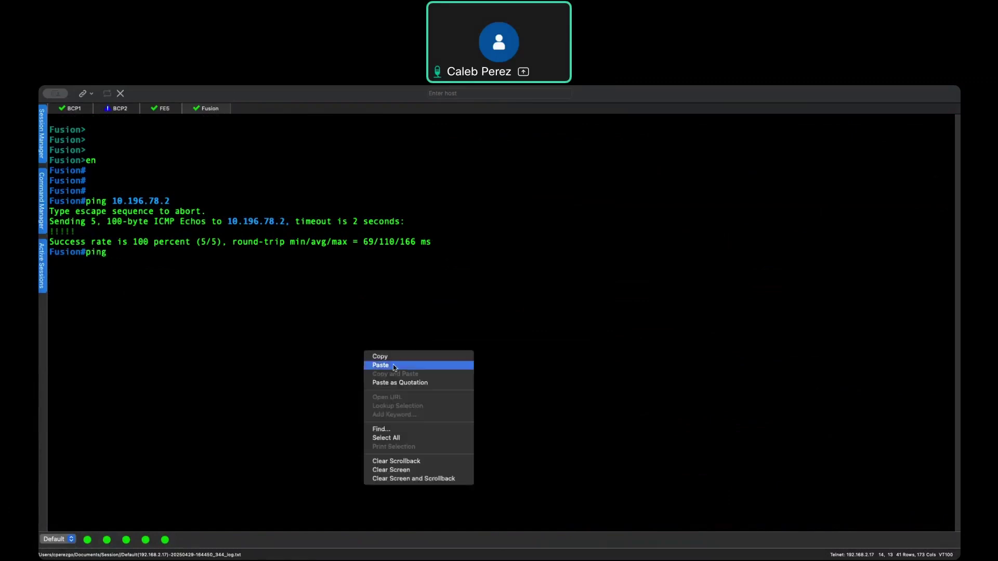
pyautogui.click(393, 365)
pyautogui.press('Return')
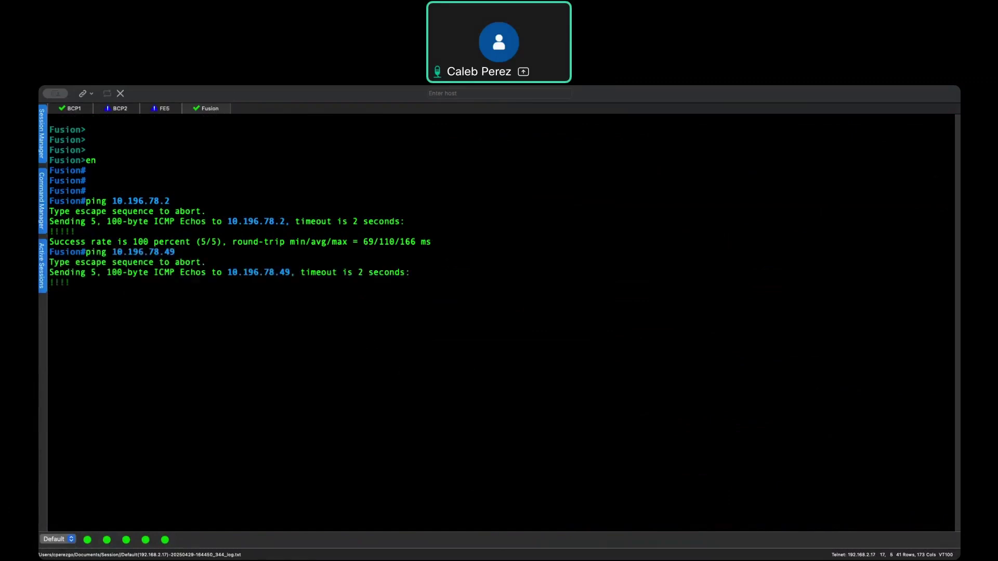
# Step: Check the BCP1, BCP2 and FE5 session tabs
pyautogui.click(82, 110)
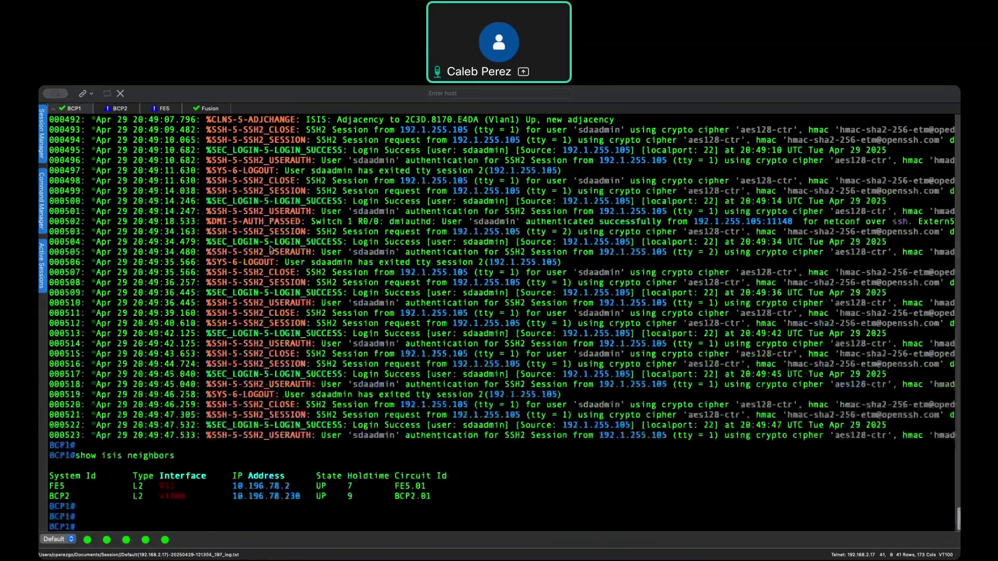
pyautogui.click(120, 108)
pyautogui.click(166, 111)
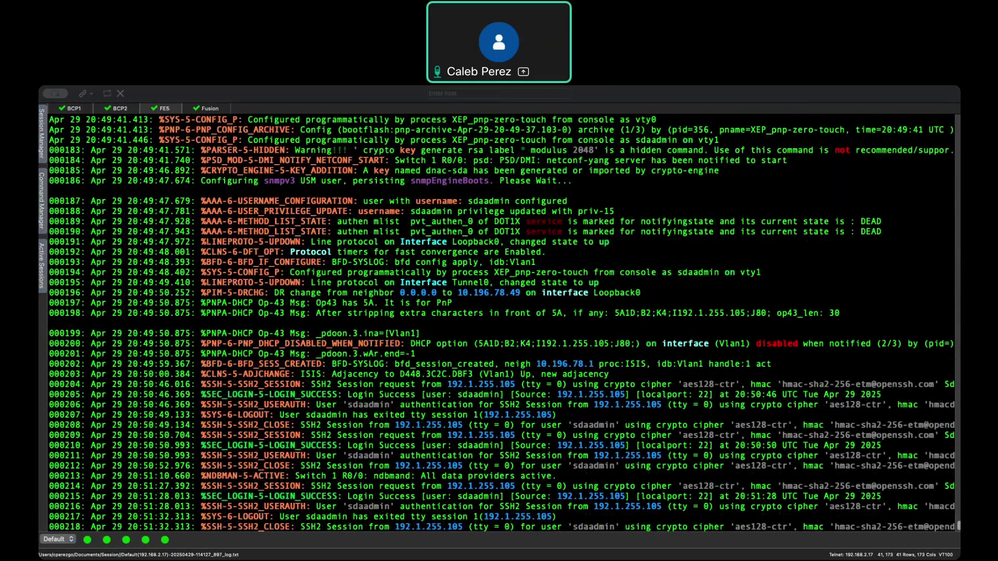
pyautogui.press('super+Tab')
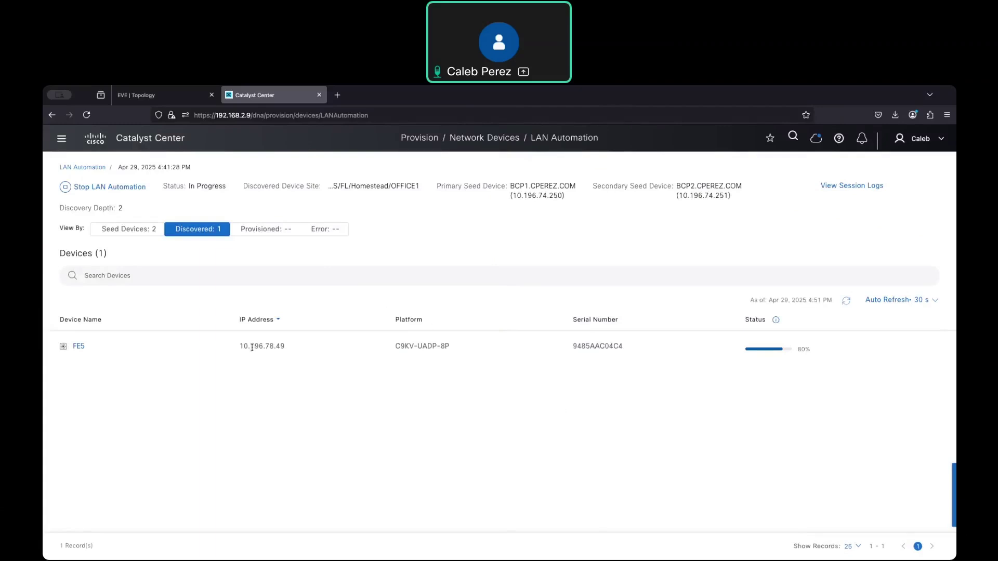
# Step: Return from FE5's device entry to the LAN Automation overview and scroll its session list
pyautogui.moveTo(226, 351); pyautogui.dragTo(293, 351)
pyautogui.moveTo(768, 351)
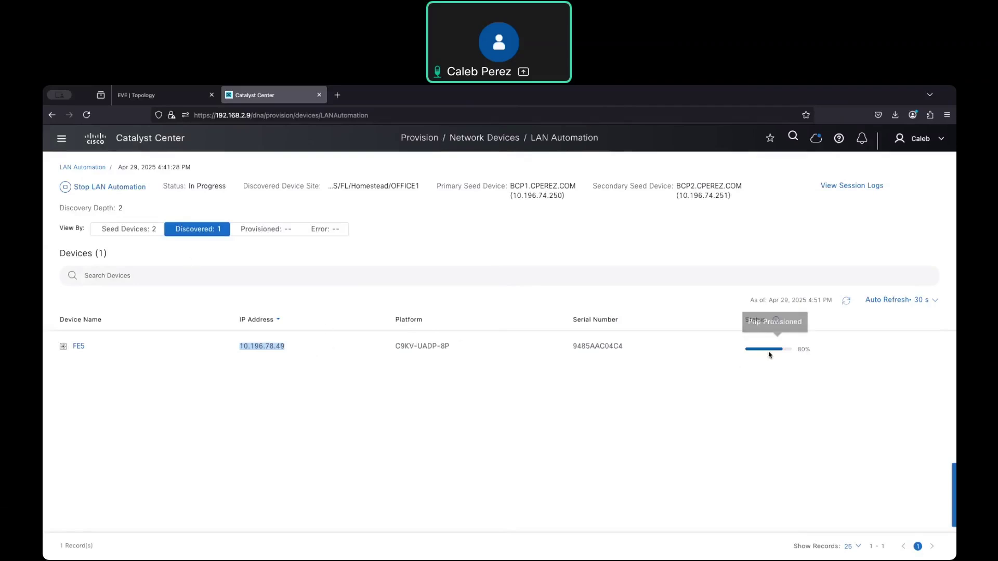
pyautogui.click(803, 350)
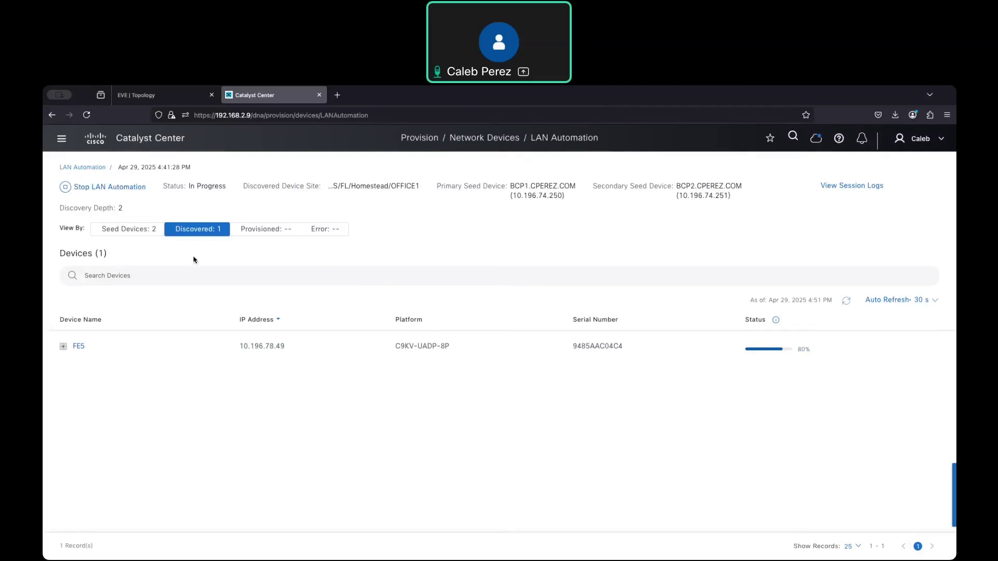
pyautogui.click(92, 167)
pyautogui.scroll(-1, 366, 344)
pyautogui.scroll(-1, 366, 344)
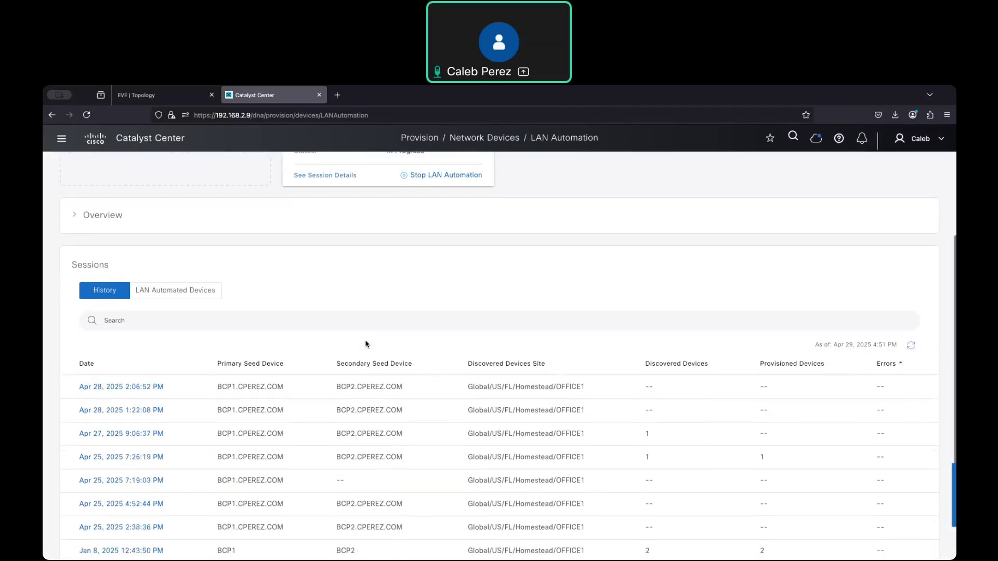
pyautogui.scroll(3, 367, 344)
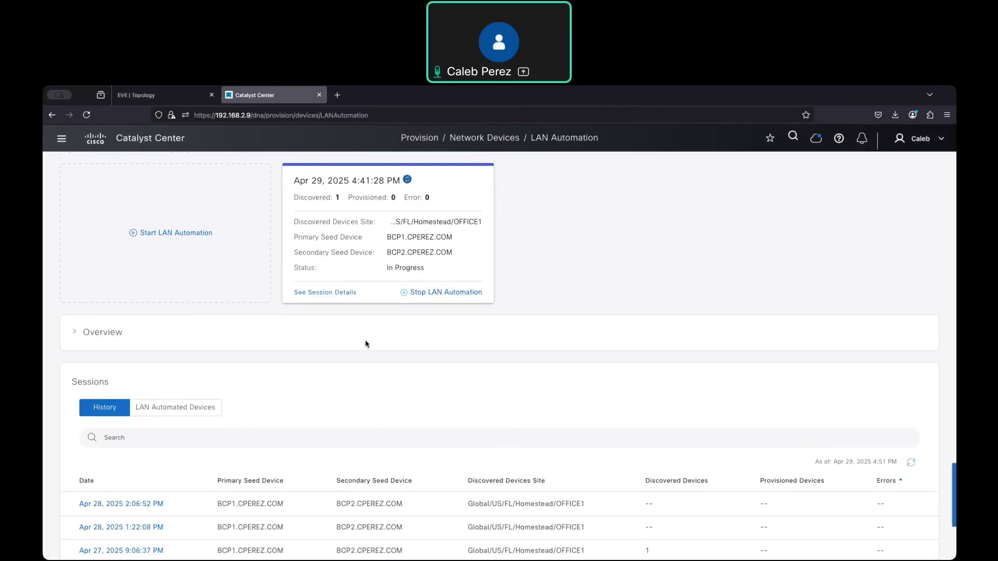
pyautogui.moveTo(149, 100)
# Step: Open the running Apr 29 session's details and compare its seed and discovered device lists
pyautogui.click(327, 294)
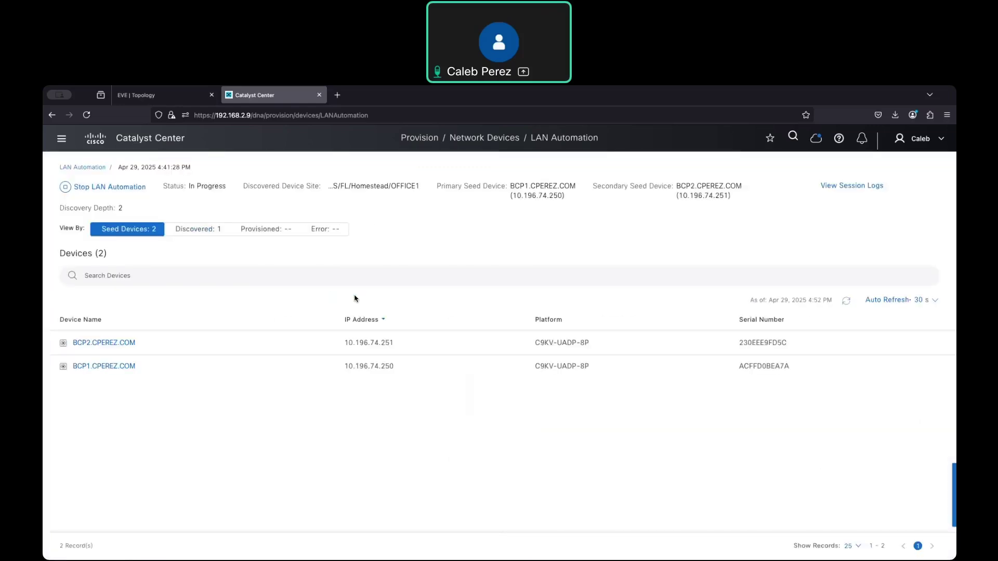
pyautogui.click(199, 231)
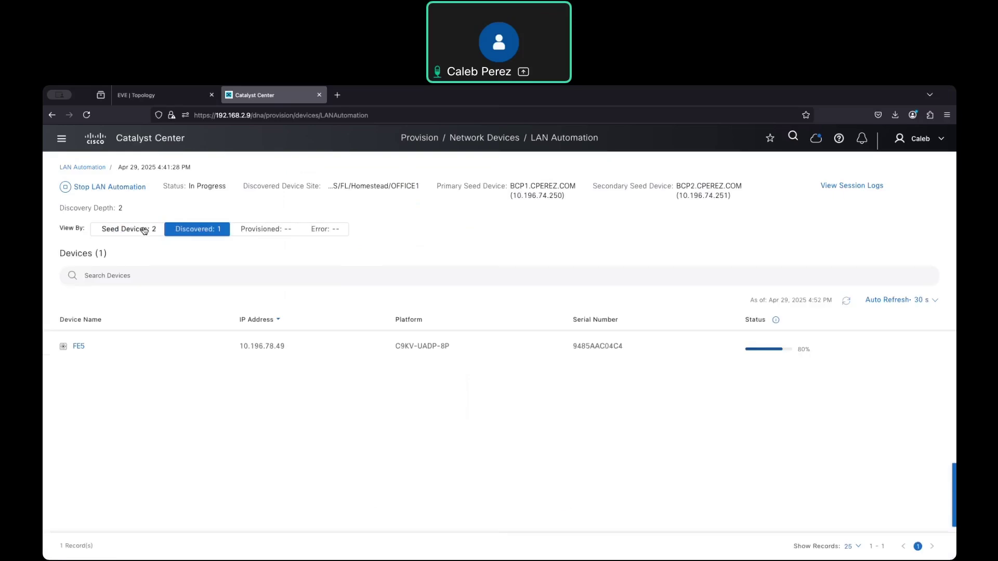
pyautogui.click(142, 232)
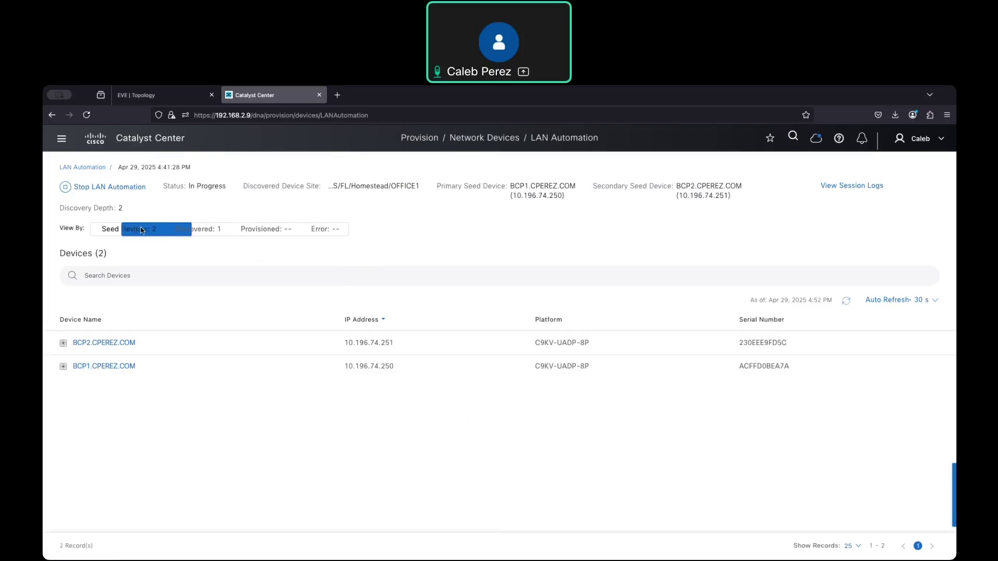
pyautogui.click(200, 229)
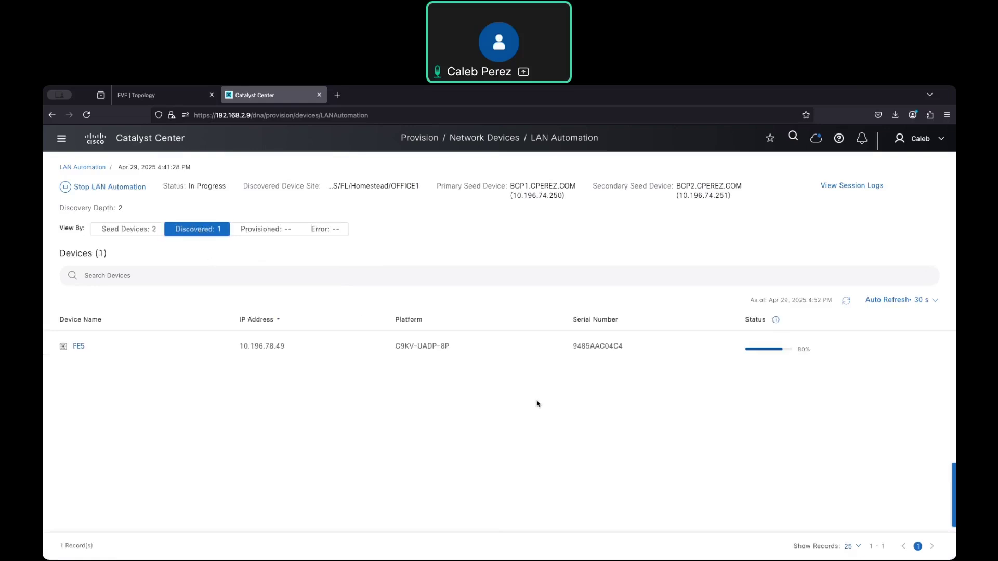
# Step: Reopen the session details on the Discovered: 1 list, glancing at FE5's terminal in between
pyautogui.click(92, 168)
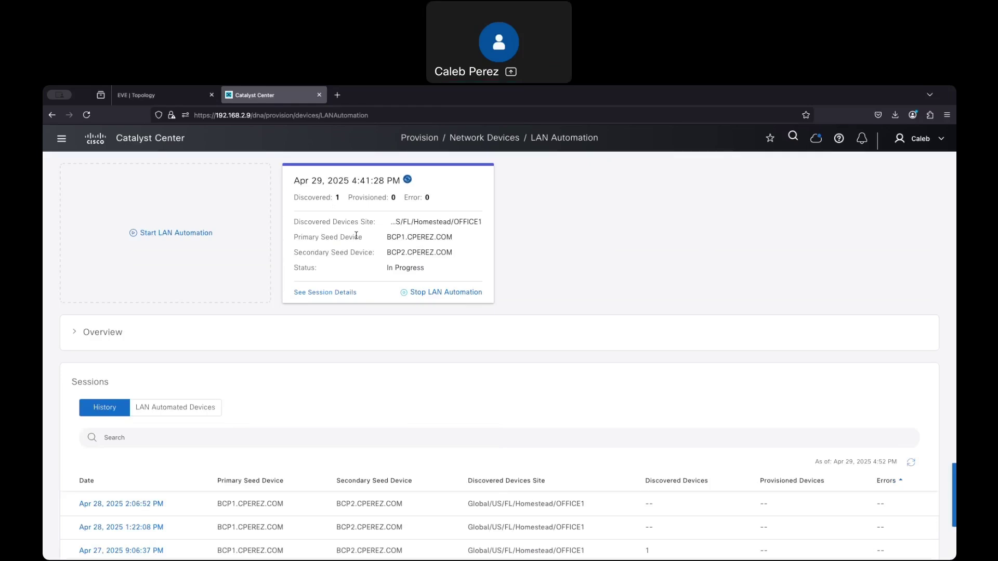
pyautogui.click(337, 294)
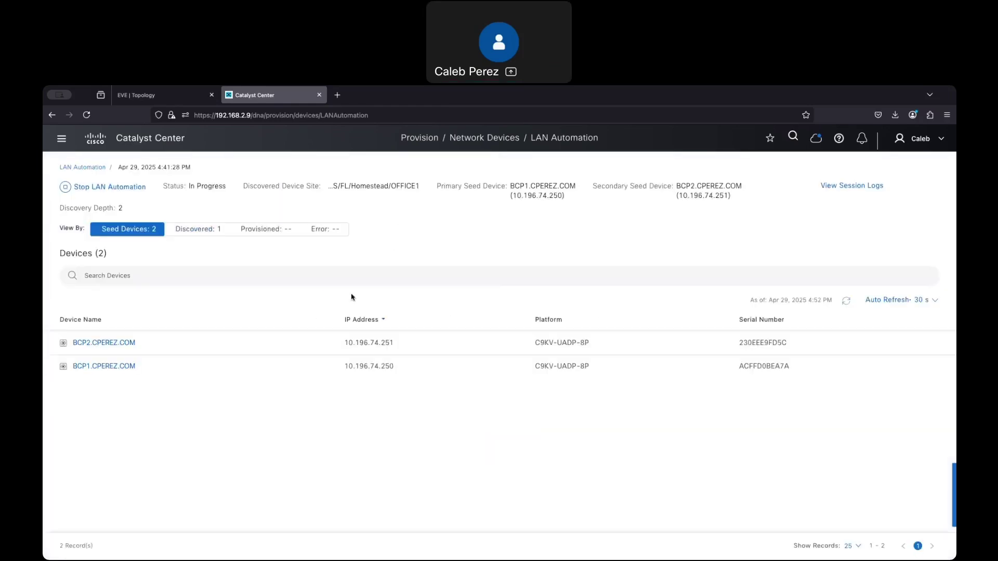
pyautogui.click(209, 231)
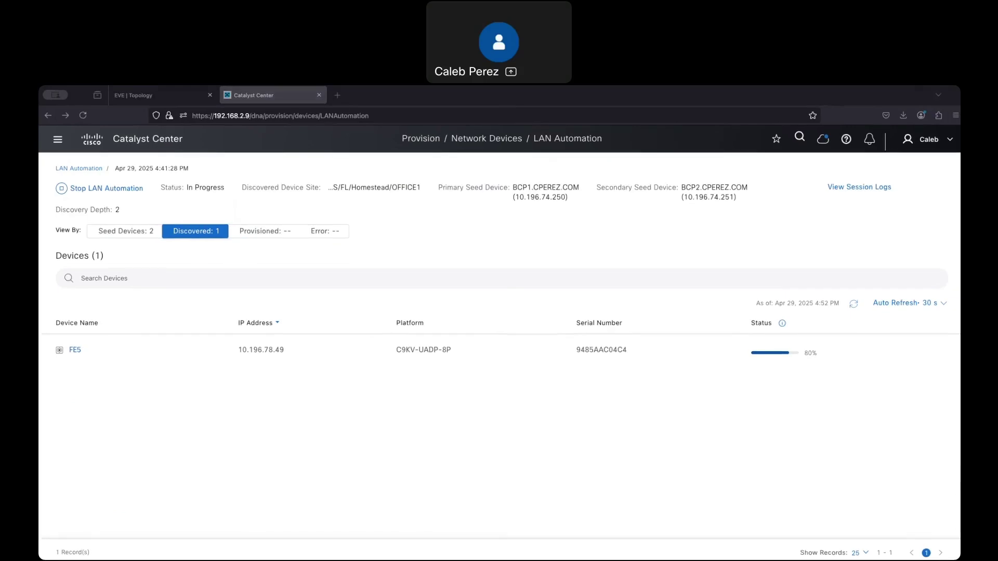
pyautogui.press('super+Tab')
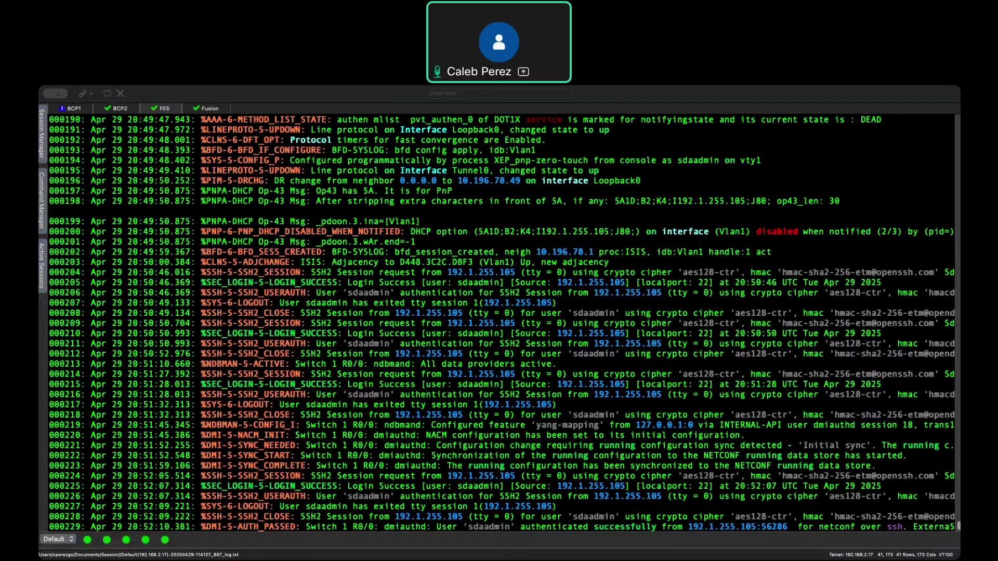
pyautogui.press('super+Tab')
pyautogui.scroll(-5, 706, 340)
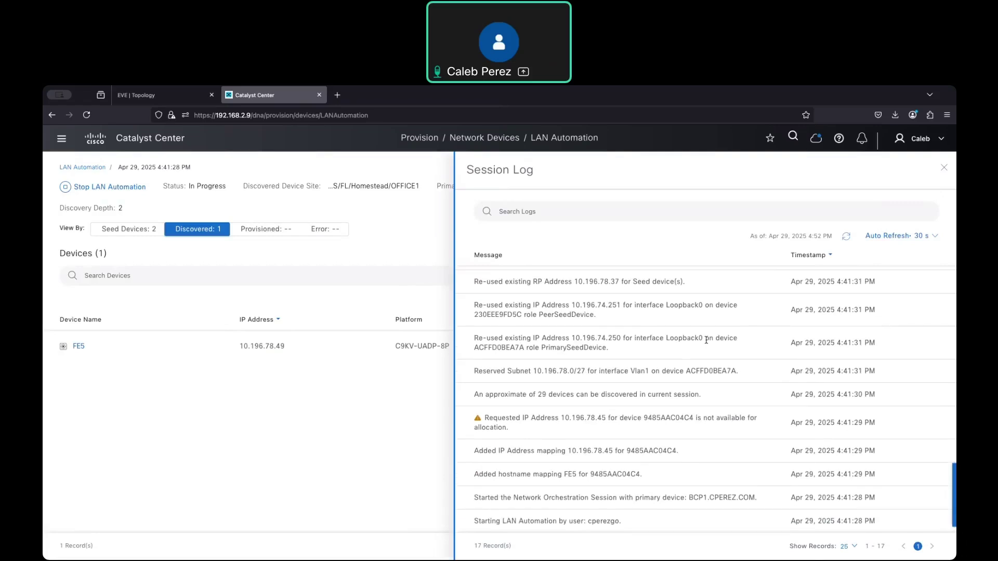
# Step: Highlight the session log entries for claiming FE5 and reserving its Loopback0 address
pyautogui.moveTo(630, 522); pyautogui.dragTo(474, 521)
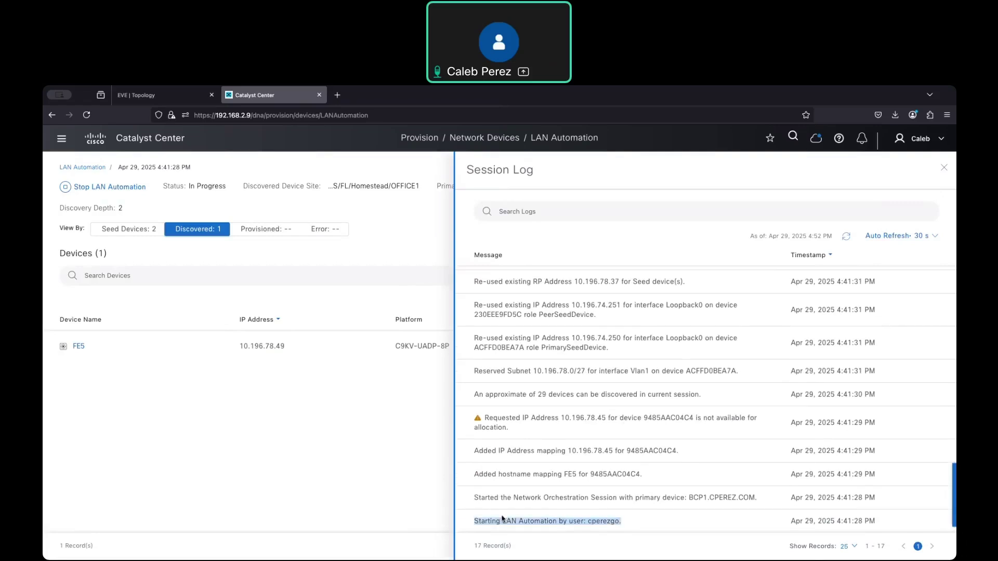
pyautogui.scroll(4, 555, 469)
pyautogui.scroll(2, 555, 469)
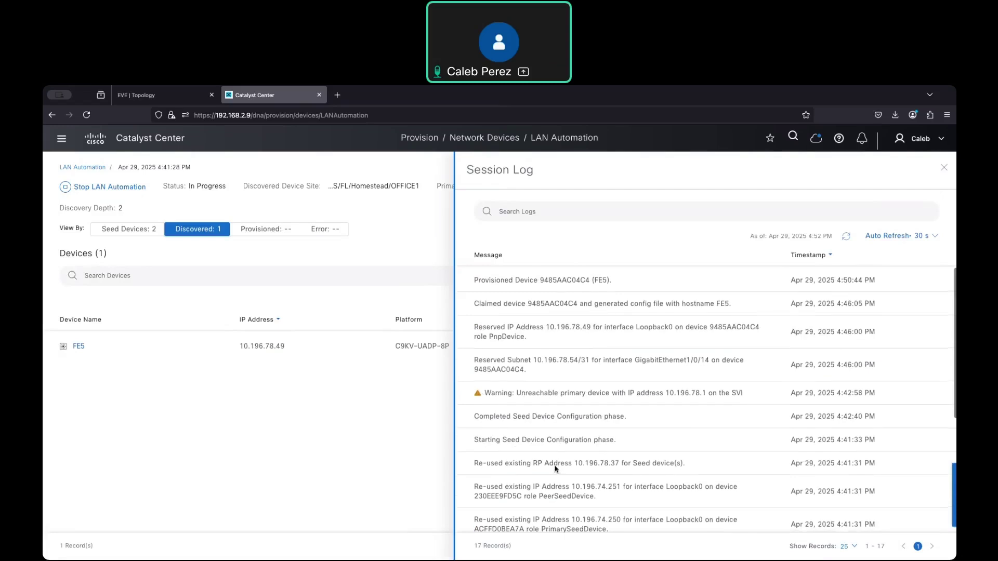
pyautogui.moveTo(477, 301); pyautogui.dragTo(649, 326)
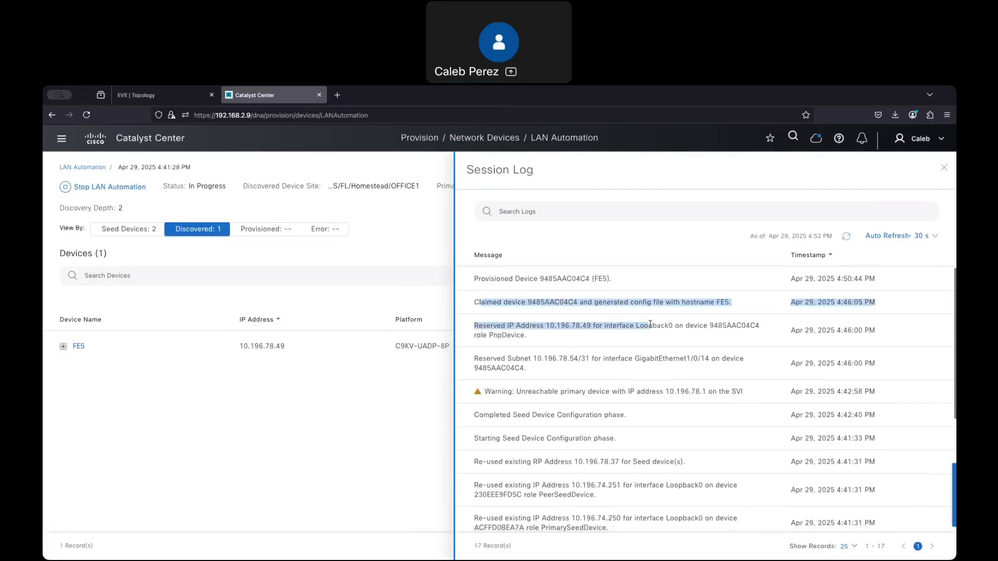
pyautogui.click(466, 282)
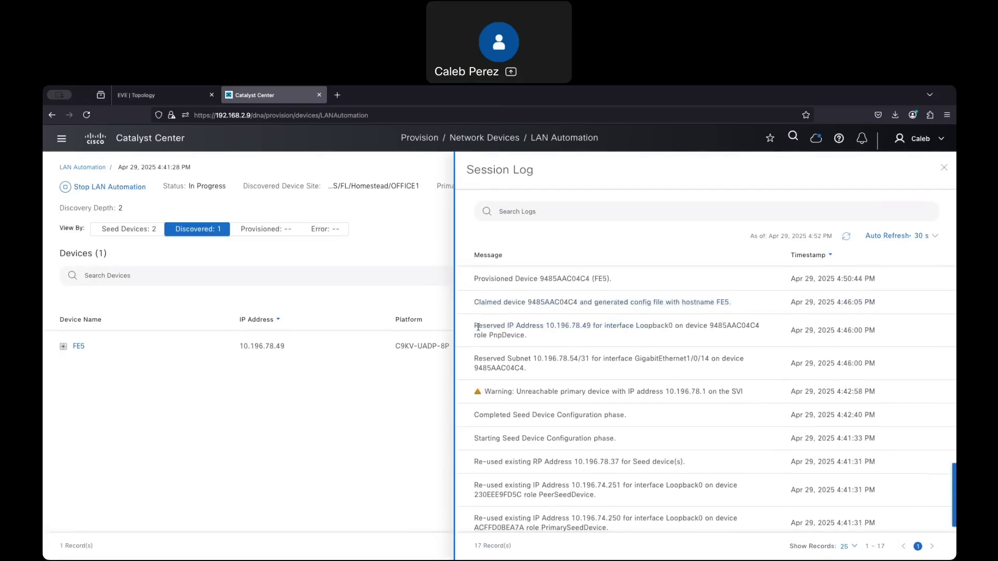
pyautogui.moveTo(475, 327); pyautogui.dragTo(544, 339)
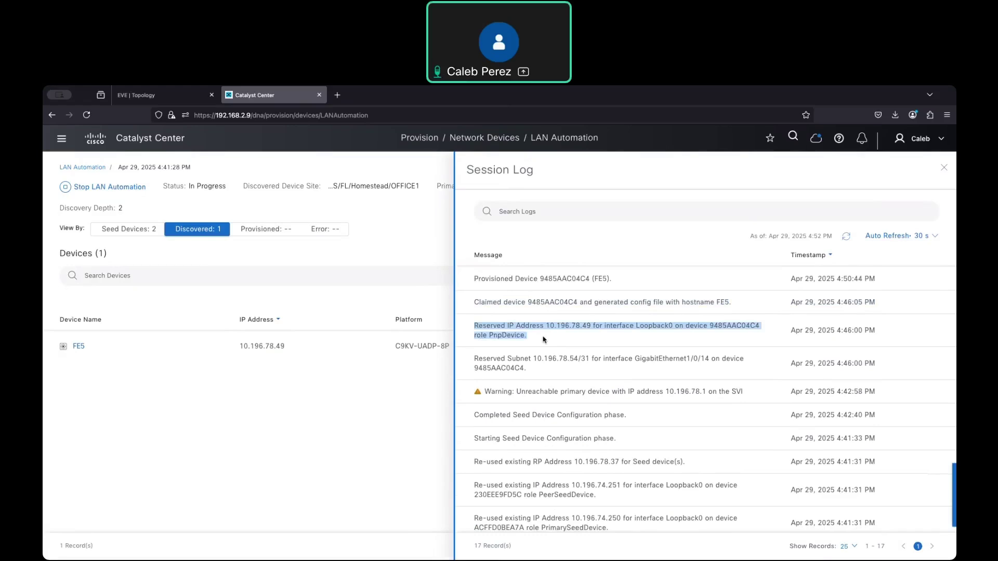
pyautogui.click(596, 338)
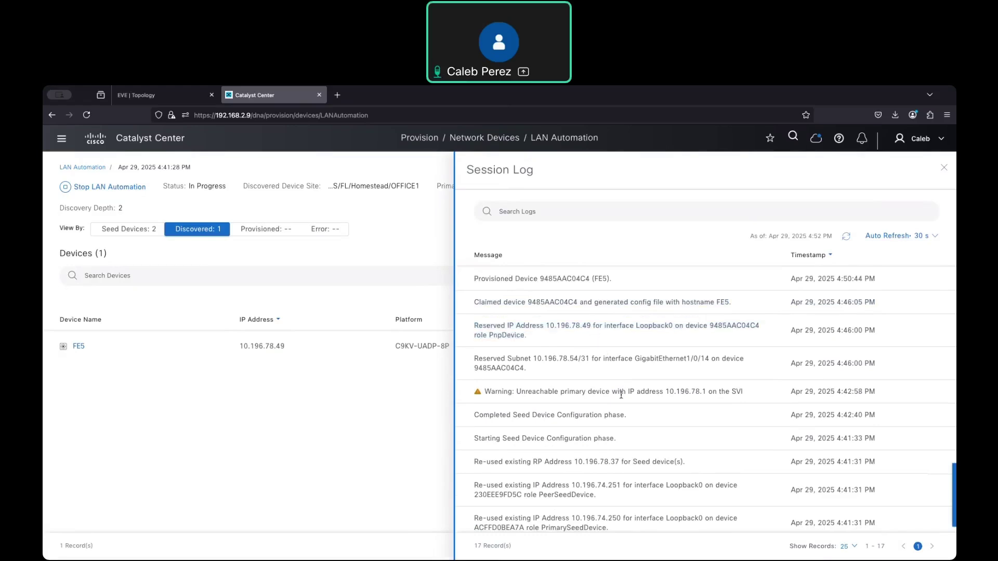
# Step: Note the unavailable address 10.196.78.45 and the FE5 provisioned entry, then close the log
pyautogui.scroll(-3, 621, 395)
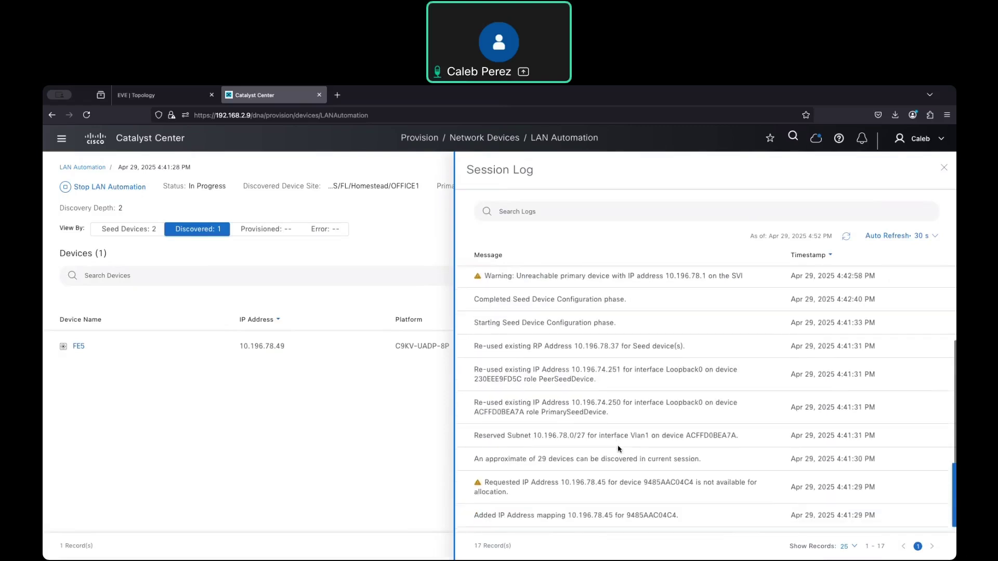
pyautogui.moveTo(608, 483); pyautogui.dragTo(554, 484)
pyautogui.scroll(3, 567, 402)
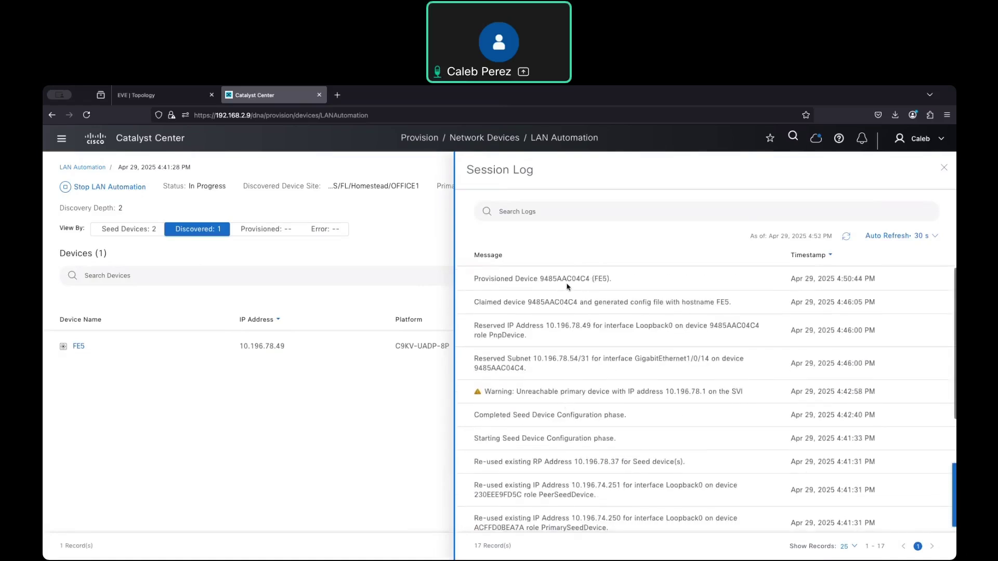
pyautogui.moveTo(473, 280); pyautogui.dragTo(607, 281)
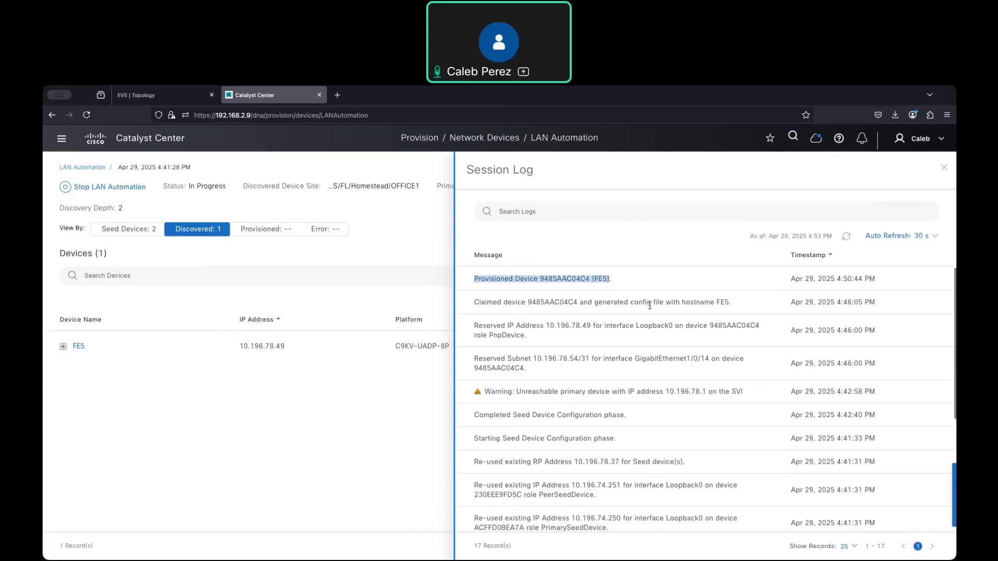
pyautogui.click(669, 315)
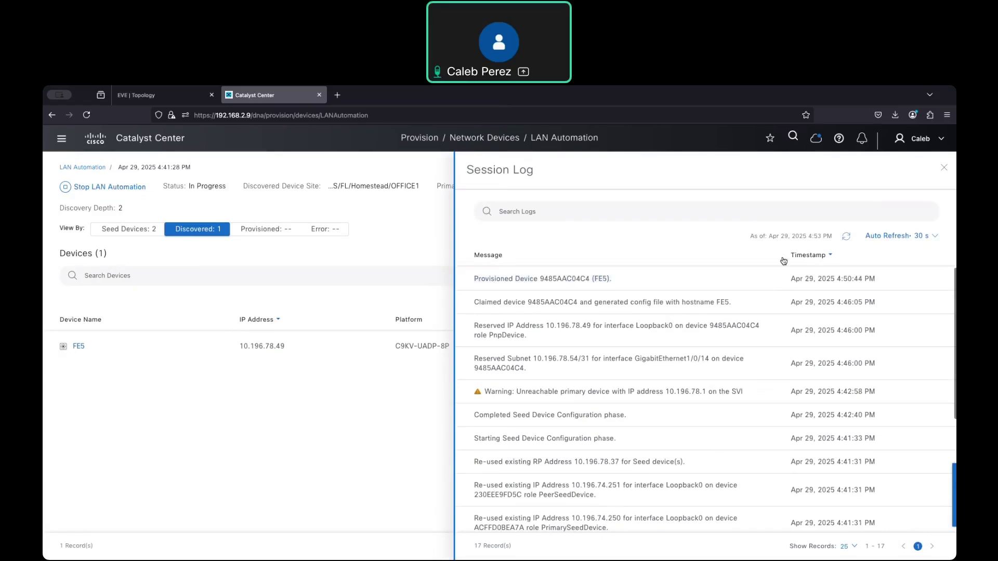
pyautogui.click(944, 169)
# Step: Refresh the session and check that the Provisioned list is empty while FE5 stays at 80%
pyautogui.click(896, 300)
pyautogui.click(846, 300)
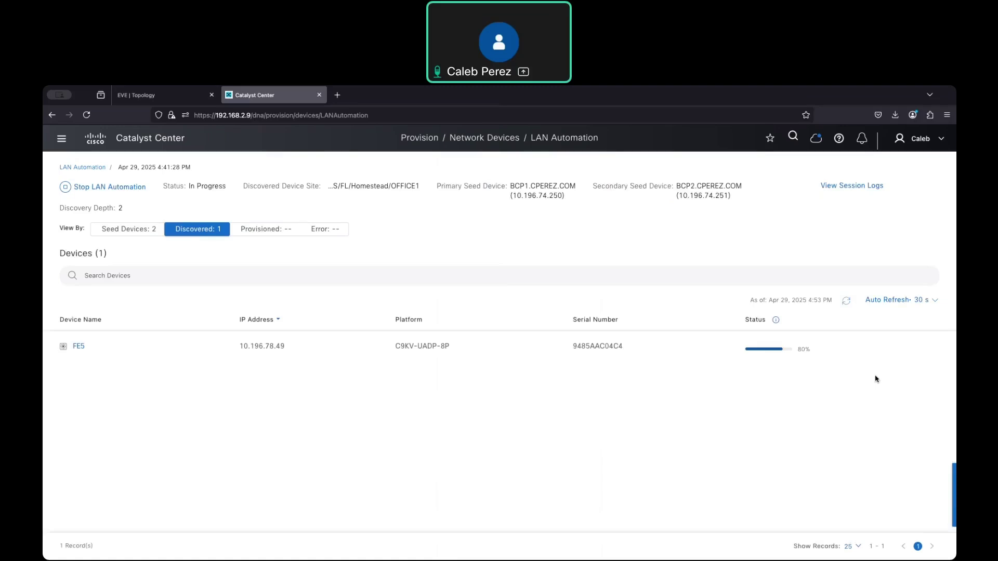
pyautogui.click(264, 234)
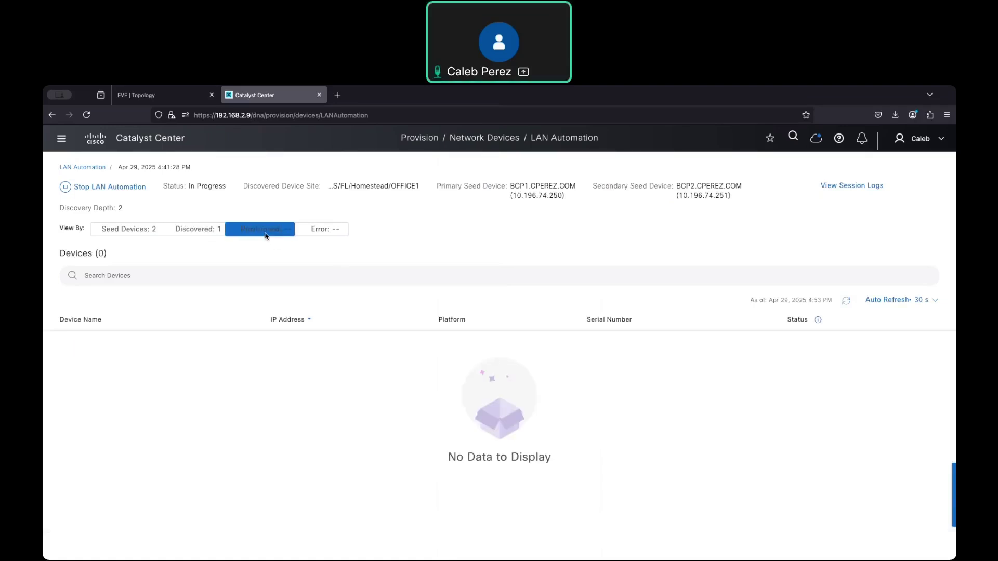
pyautogui.click(218, 232)
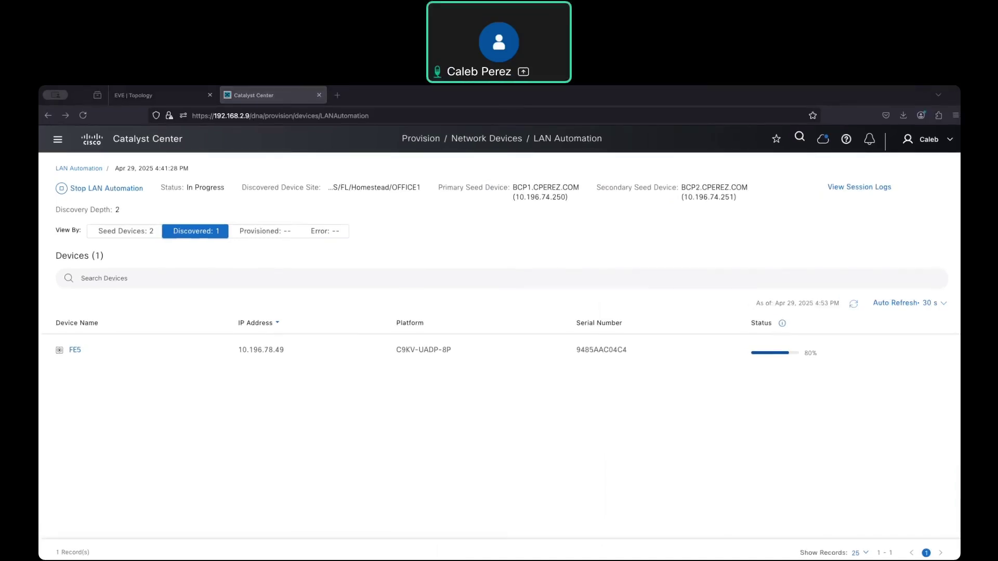
# Step: Start entering 'show running-config' at a fresh BCP1 prompt
pyautogui.hotkey('alt', 'Tab')
pyautogui.press('Return')
pyautogui.press('Return')
pyautogui.write('show run')
pyautogui.press('Tab')
# Step: Run 'show running-config | sec rp' on BCP1 and highlight the CORP RP 10.196.74.97 line
pyautogui.write('| sec ')
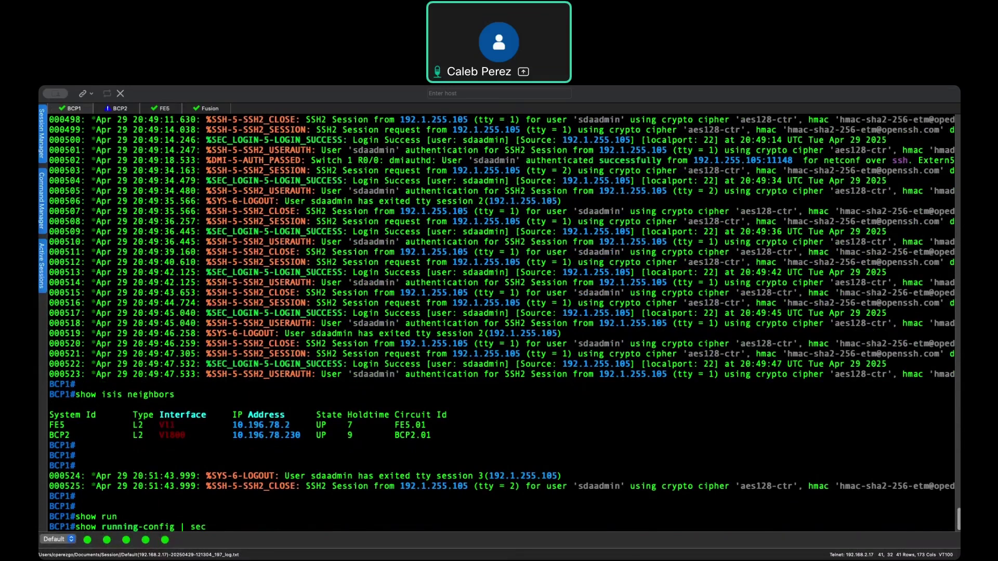
pyautogui.write('rp')
pyautogui.press('Return')
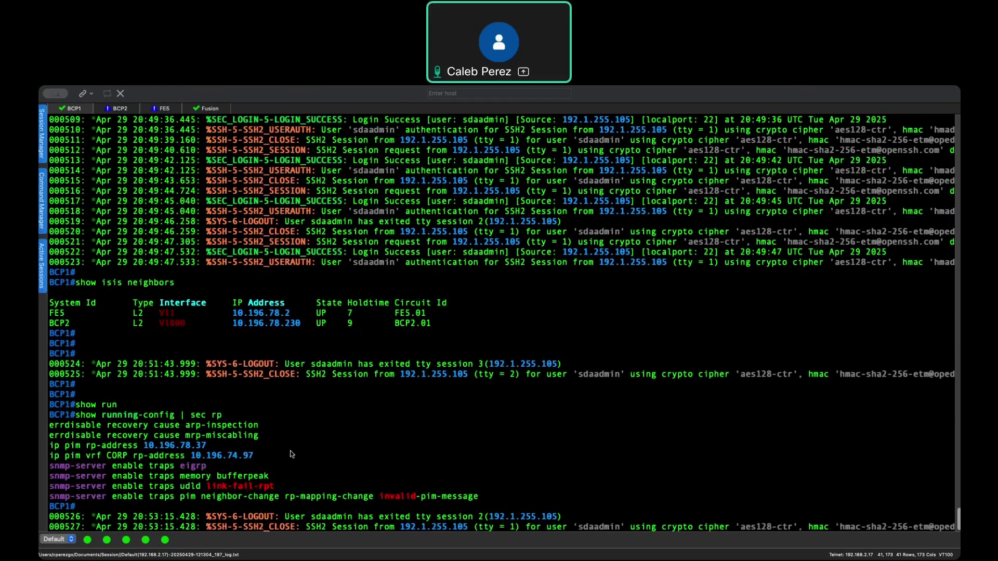
pyautogui.moveTo(102, 455); pyautogui.dragTo(261, 456)
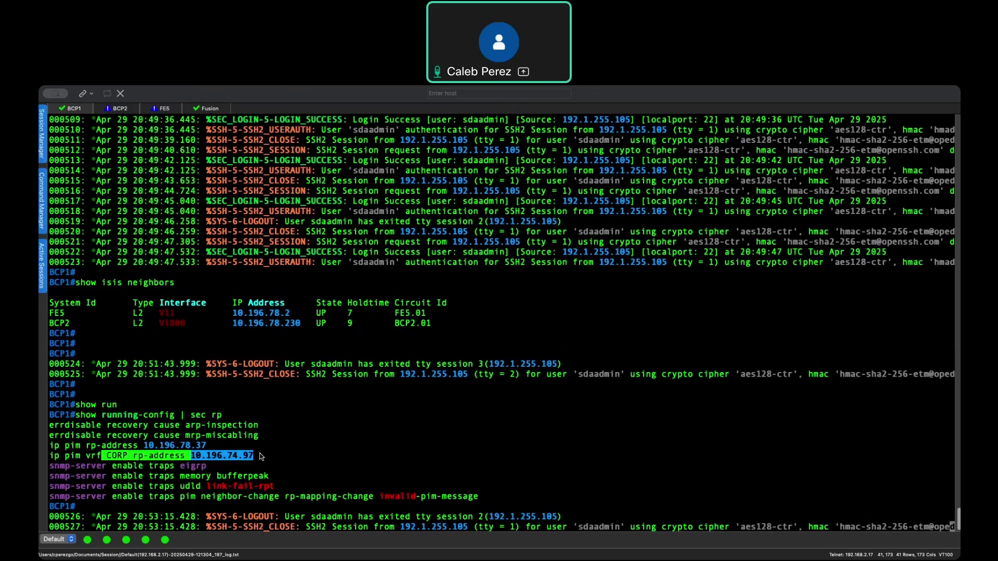
pyautogui.press('Return')
pyautogui.press('Return')
pyautogui.click(300, 438)
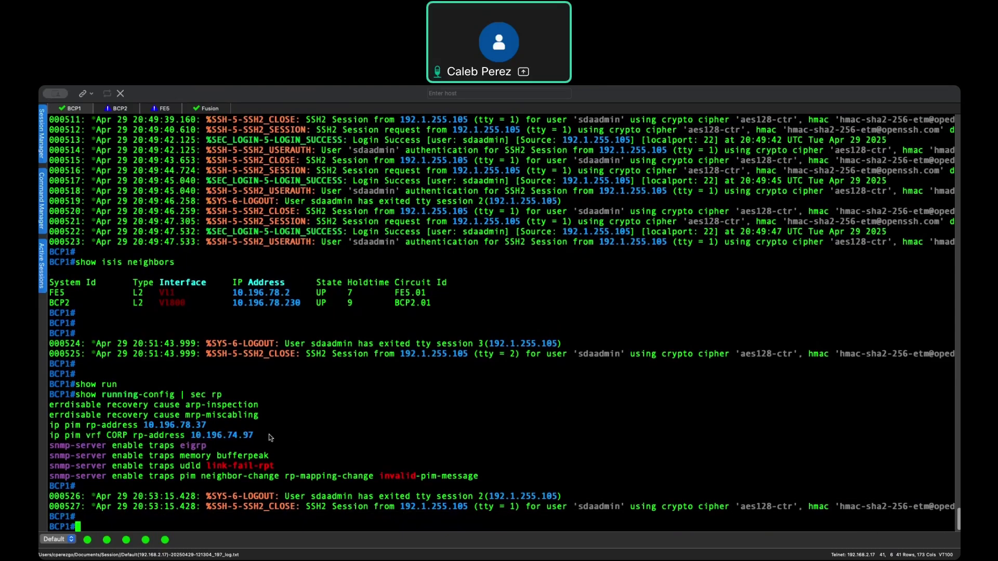
pyautogui.moveTo(257, 438); pyautogui.dragTo(97, 438)
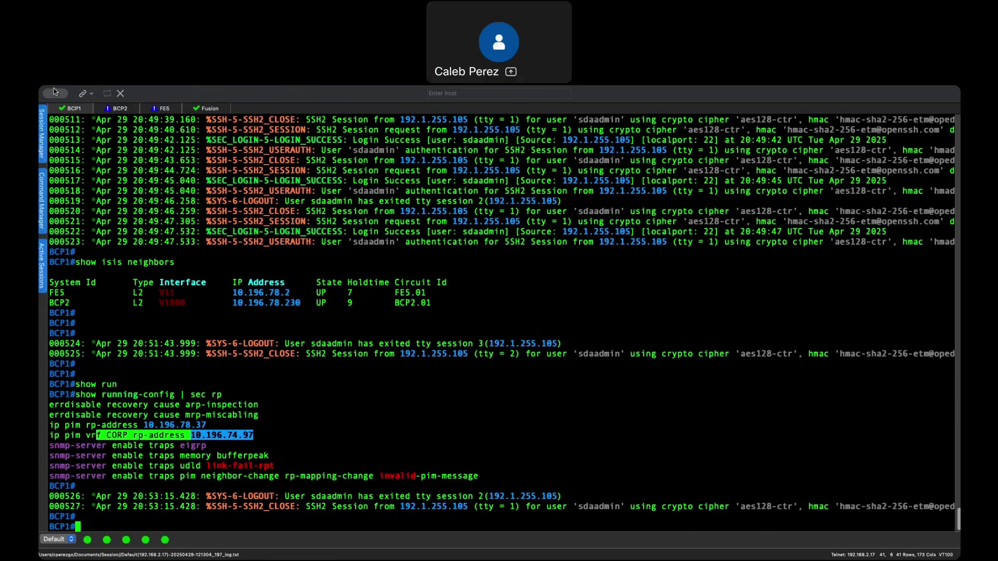
pyautogui.click(118, 109)
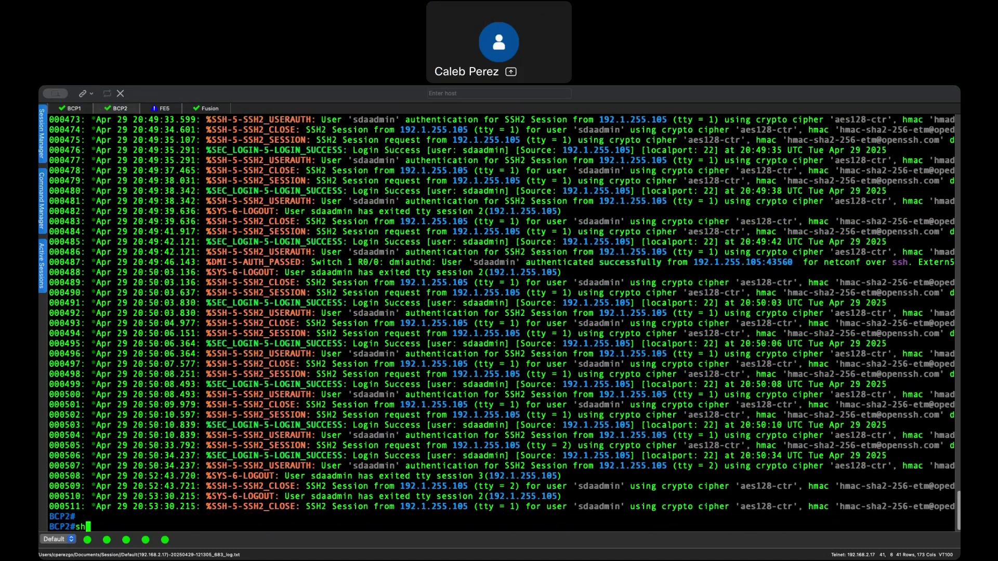
pyautogui.click(164, 108)
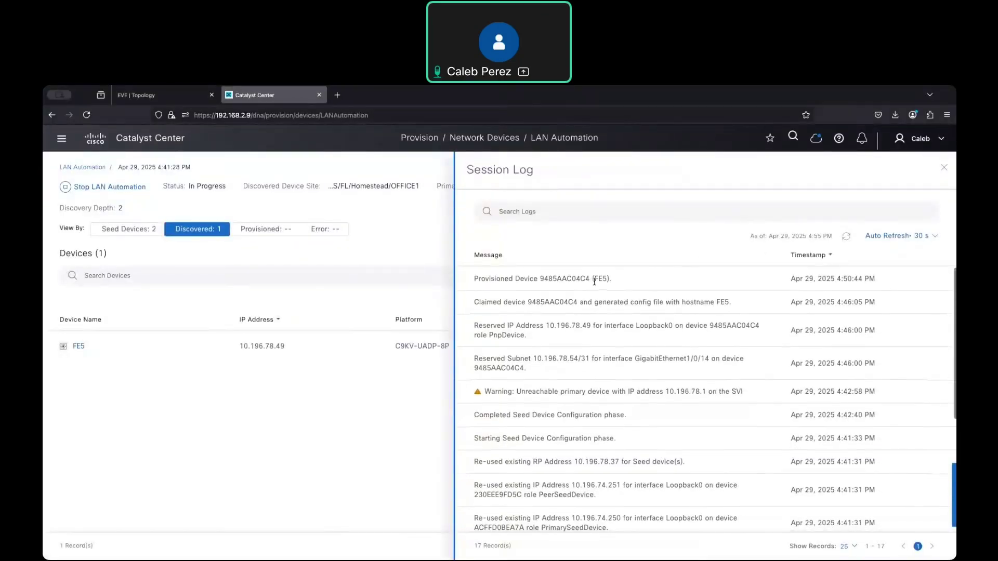
# Step: Reopen and scroll the session log to recheck FE5's provisioned entry, then close it
pyautogui.click(943, 169)
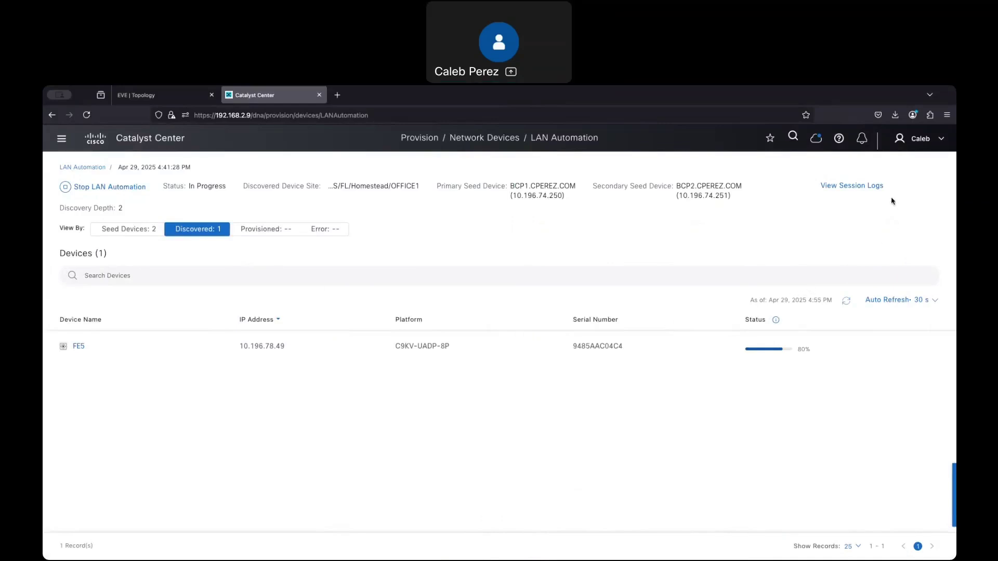
pyautogui.click(872, 189)
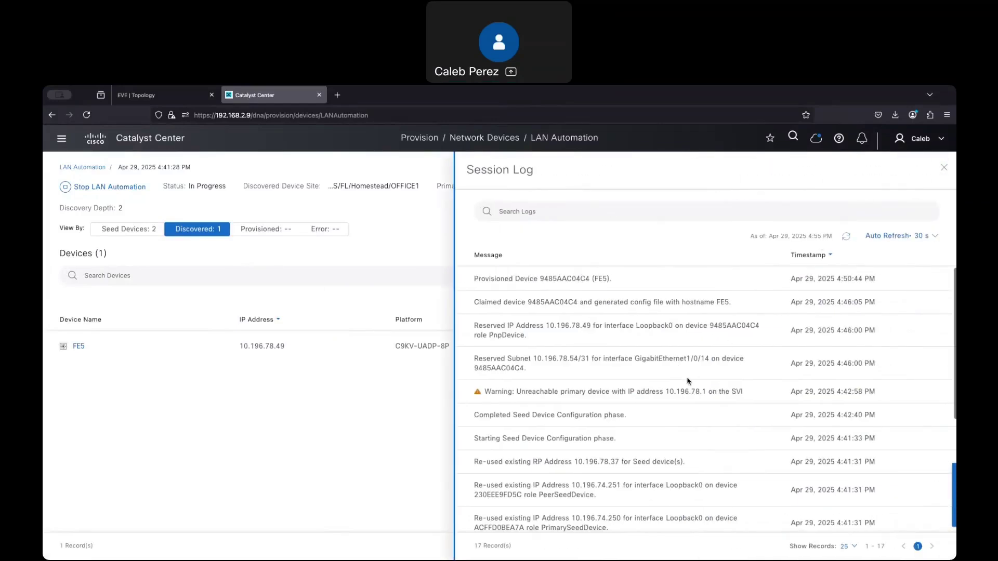
pyautogui.scroll(-1, 687, 380)
pyautogui.scroll(-5, 688, 381)
pyautogui.scroll(5, 688, 381)
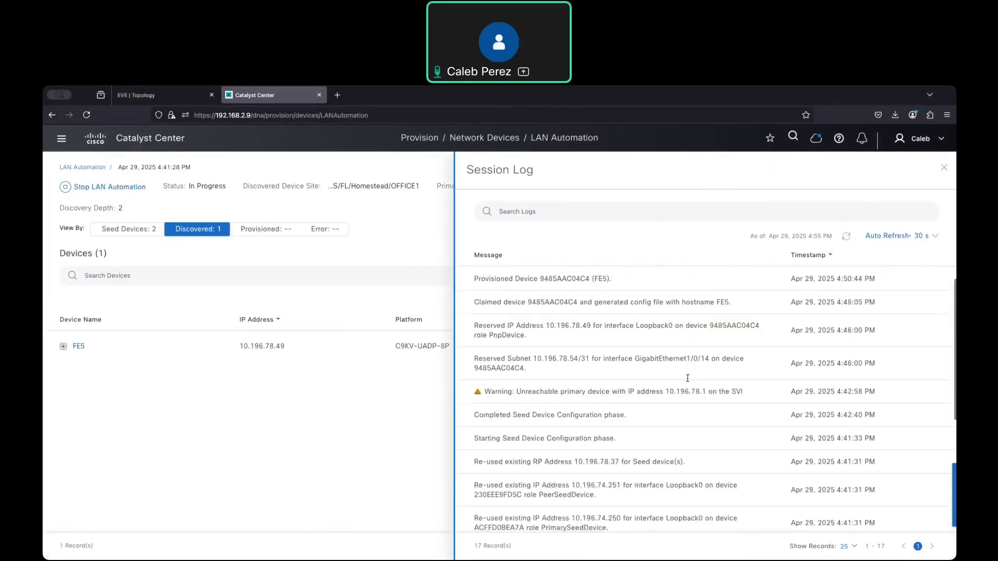
pyautogui.scroll(-5, 687, 381)
pyautogui.scroll(5, 688, 381)
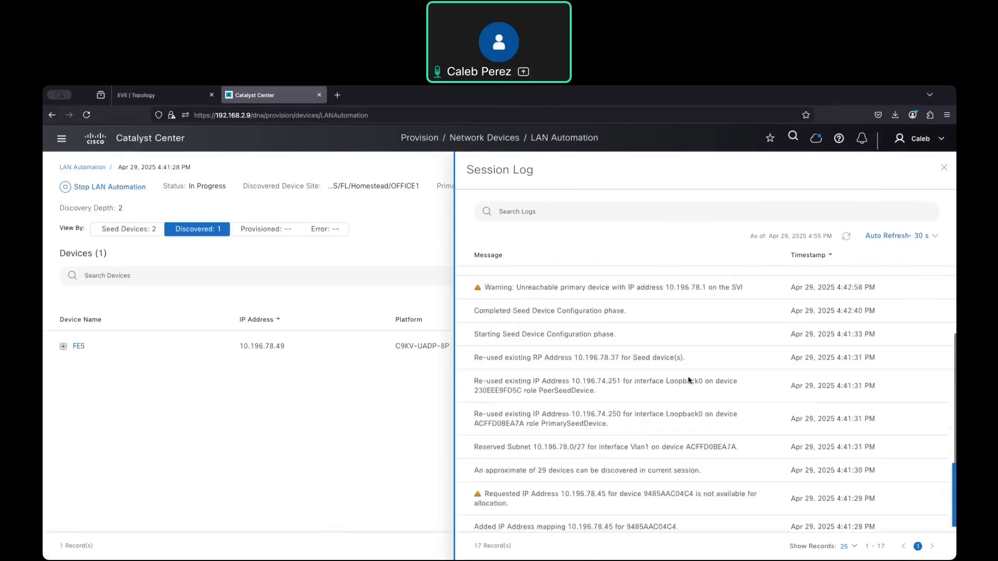
pyautogui.click(943, 170)
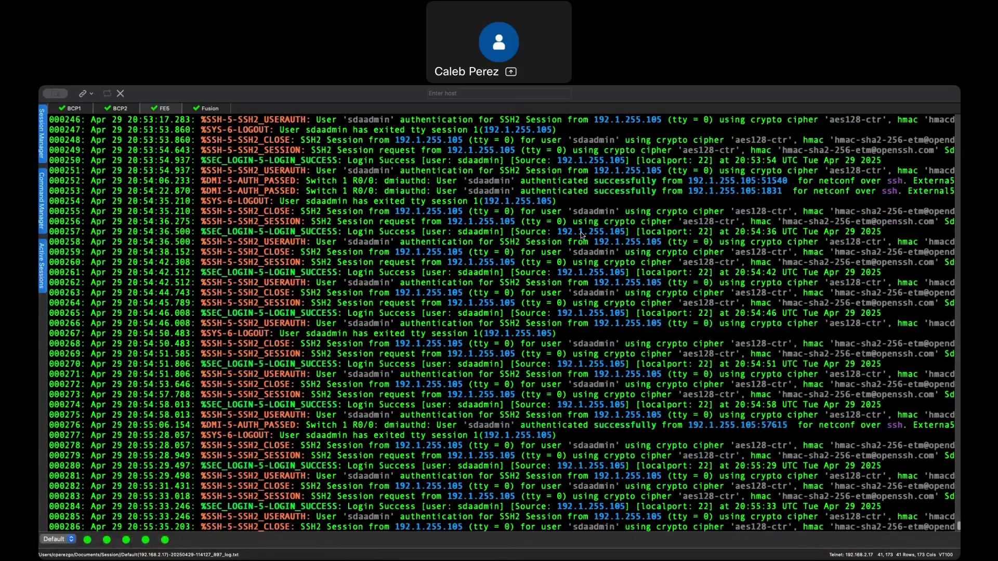
# Step: Run 'show running-config' on FE5
pyautogui.press('Return')
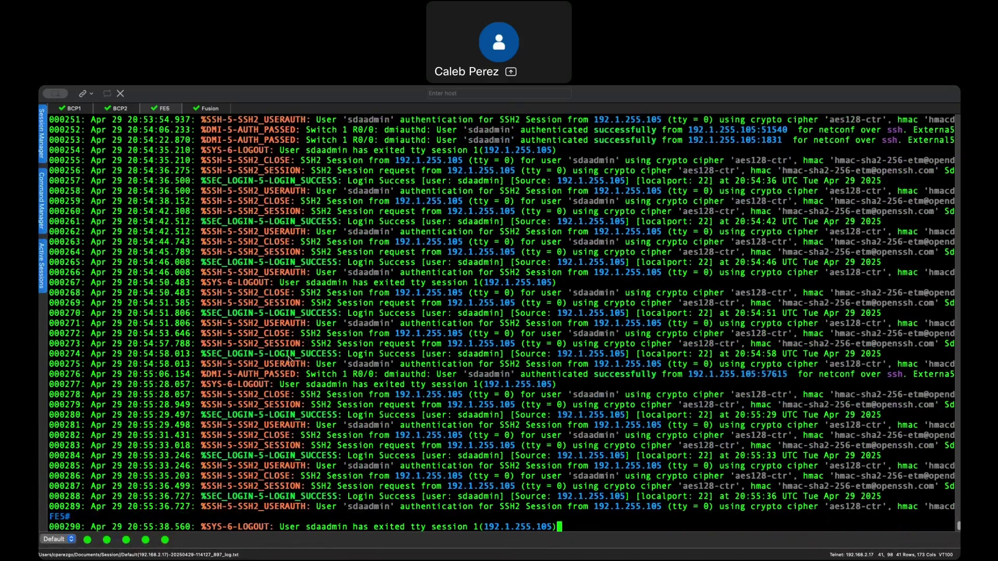
pyautogui.doubleClick(58, 506)
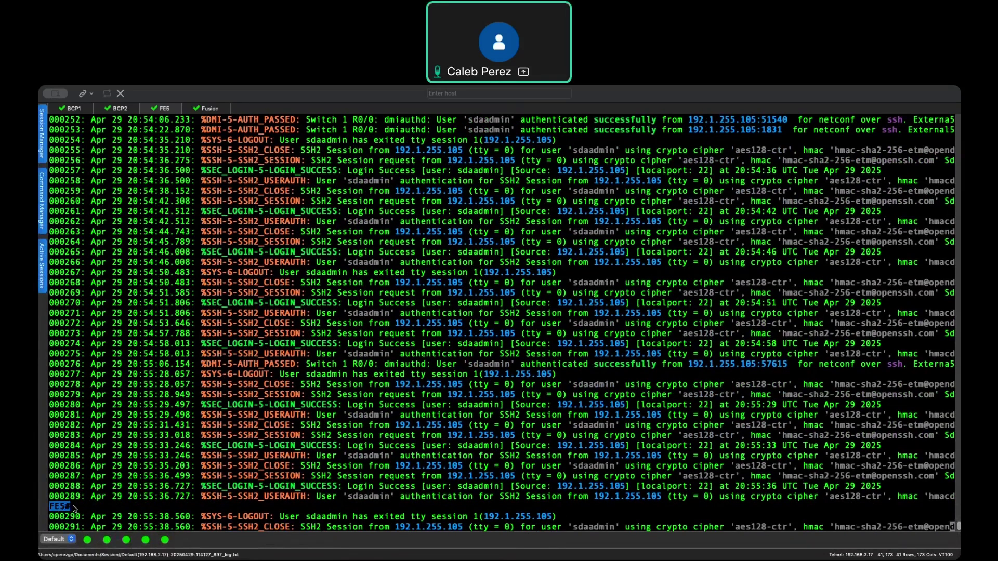
pyautogui.press('Return')
pyautogui.press('Return')
pyautogui.write('show')
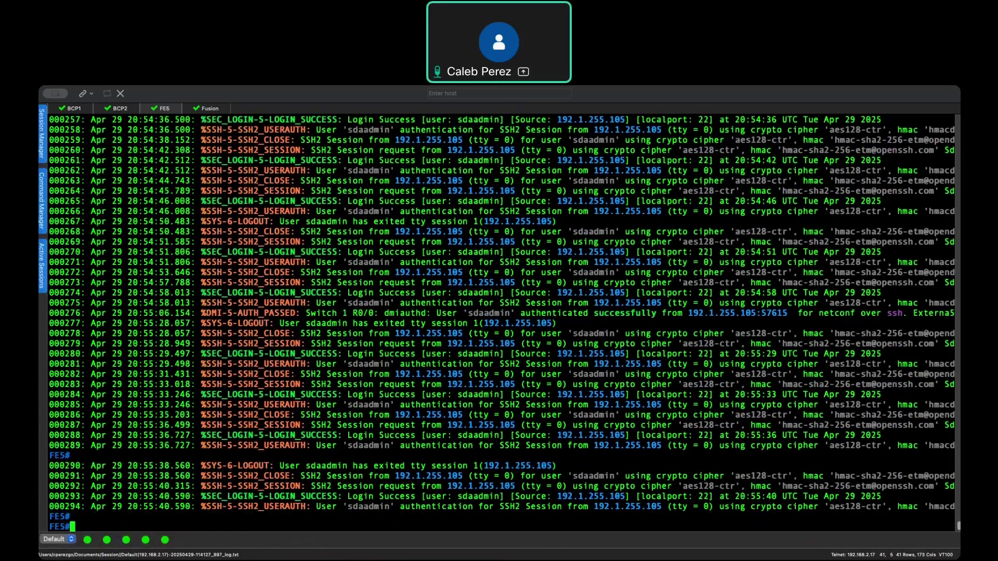
pyautogui.write(' running-config')
pyautogui.press('Return')
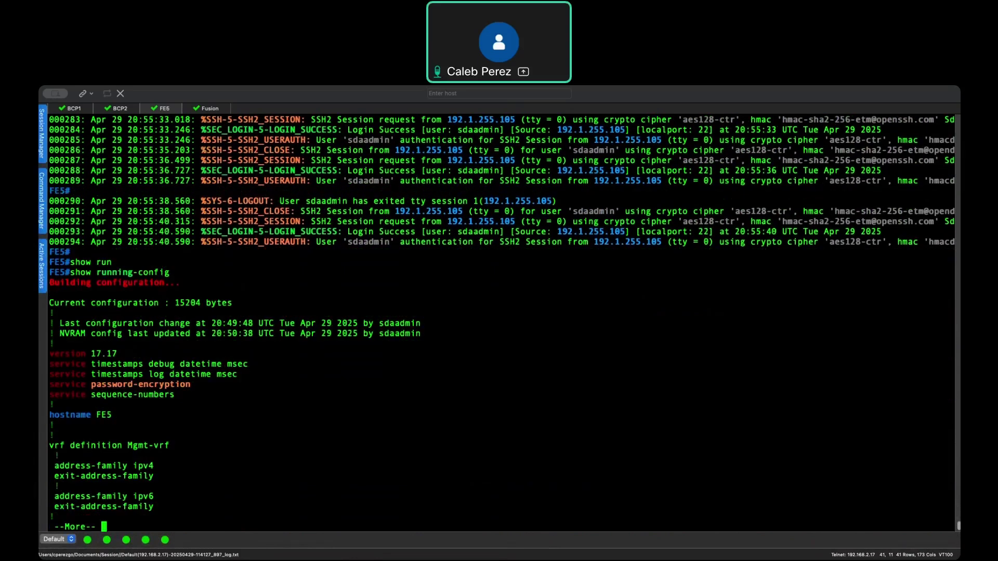
# Step: Page through FE5's running configuration to the end
pyautogui.press('space')
pyautogui.press('space')
pyautogui.press('space')
pyautogui.press('space')
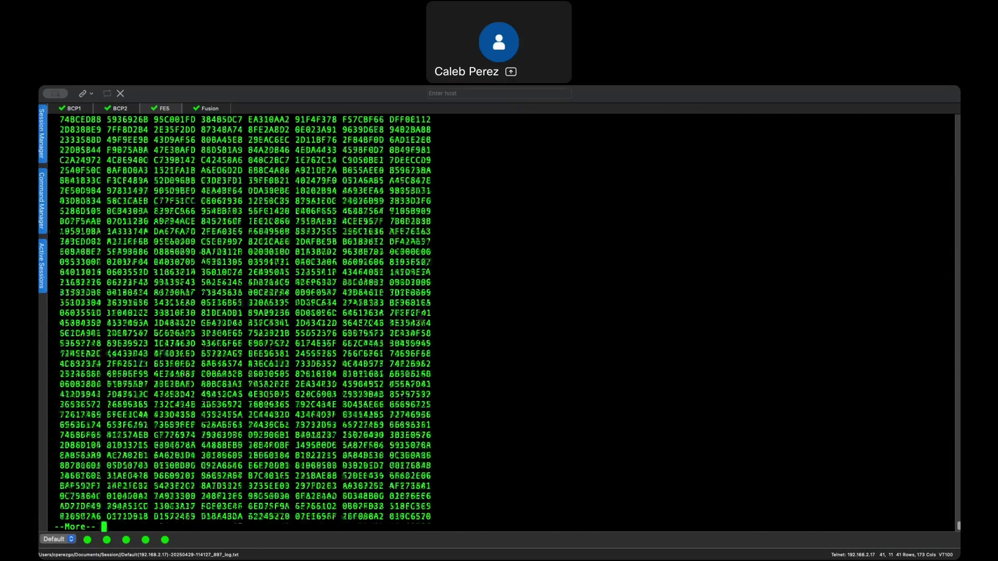
pyautogui.press('space')
pyautogui.press('space')
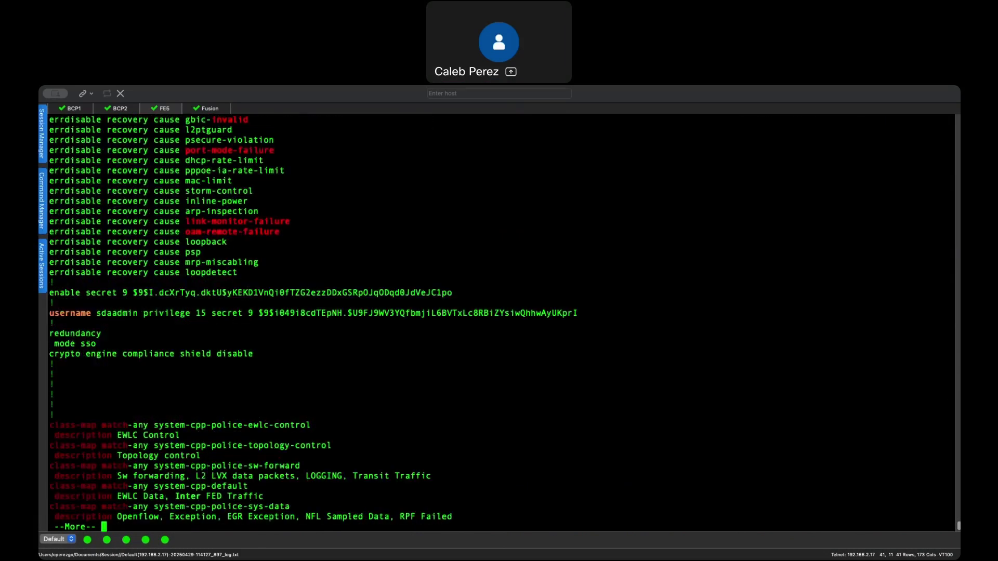
pyautogui.press('space')
pyautogui.press('space')
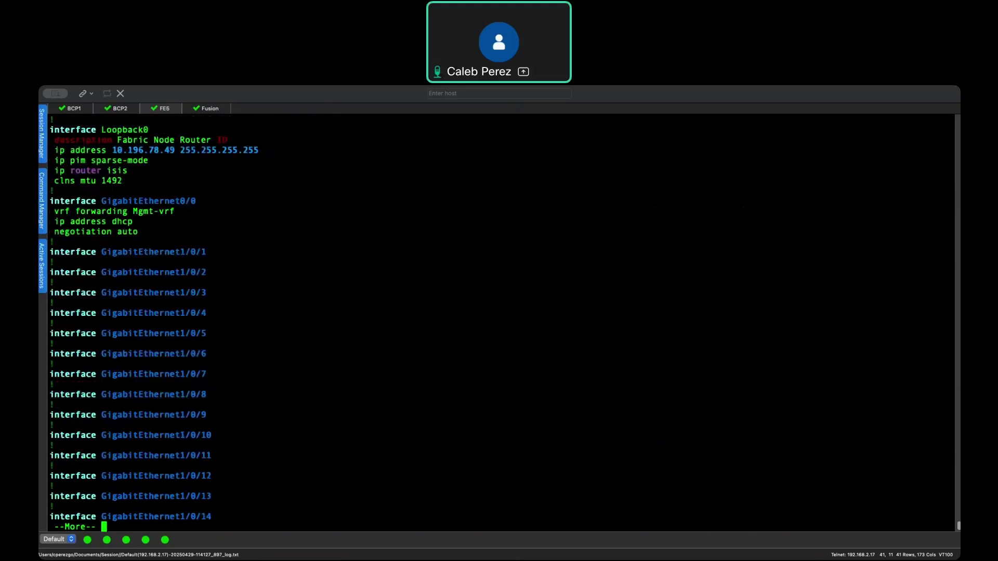
pyautogui.press('space')
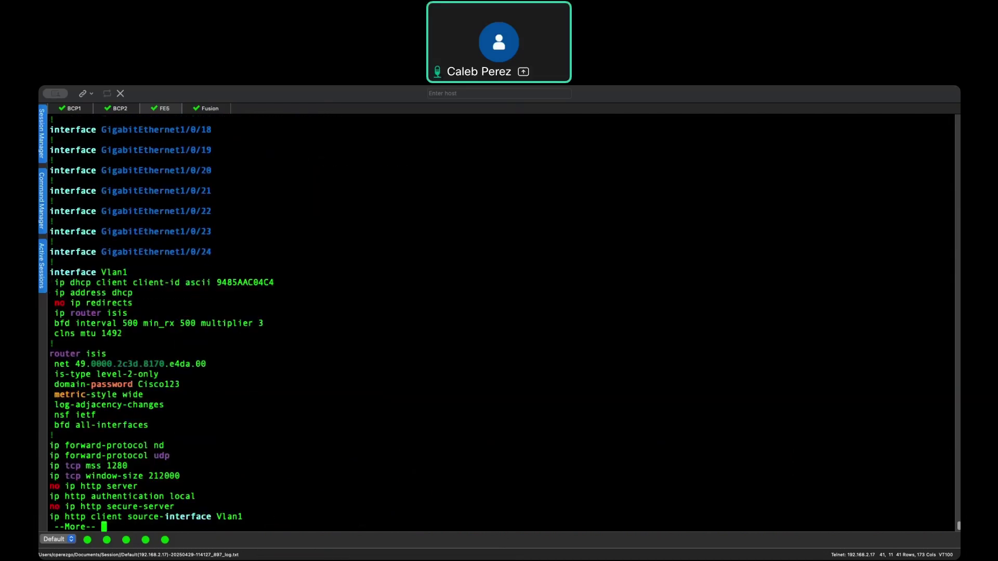
pyautogui.press('space')
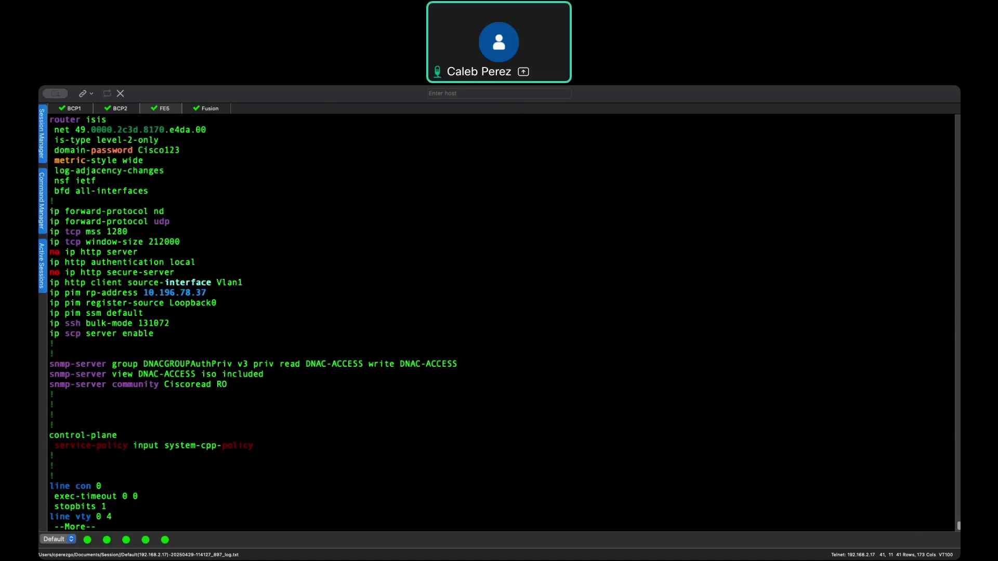
pyautogui.press('space')
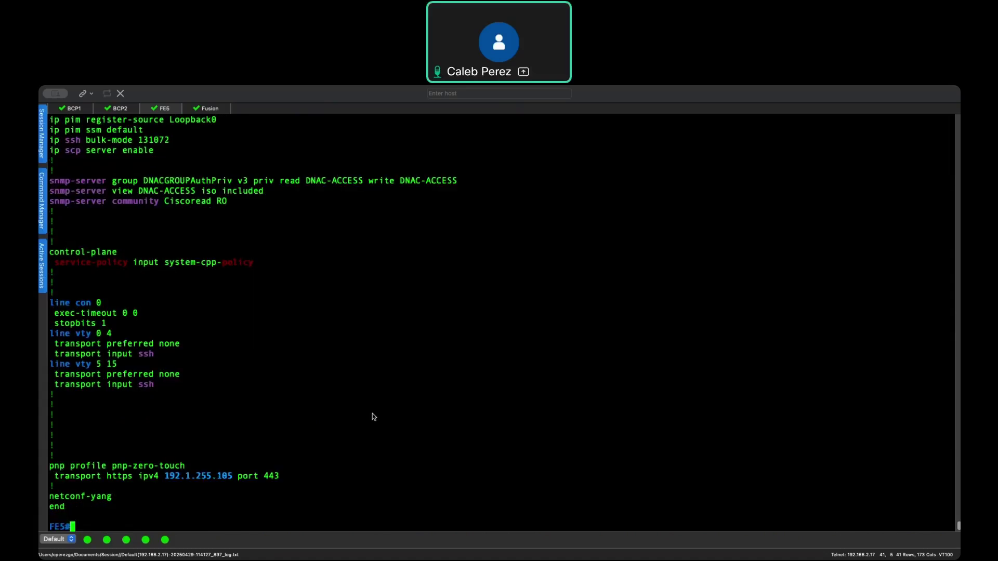
# Step: Review FE5's interface Vlan1 and router isis settings, then return to the BCP1 session
pyautogui.scroll(9, 394, 402)
pyautogui.scroll(3, 154, 302)
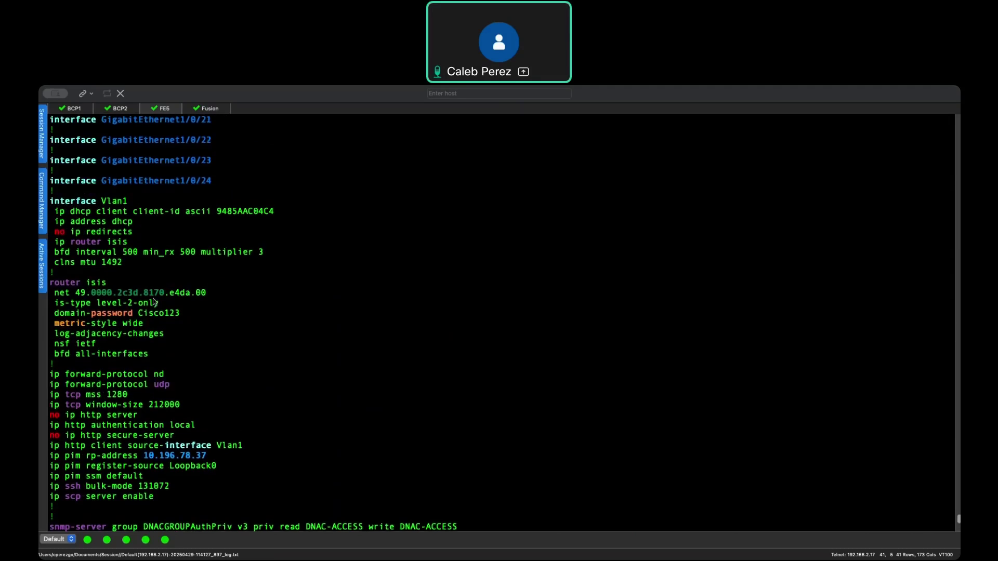
pyautogui.scroll(1, 107, 296)
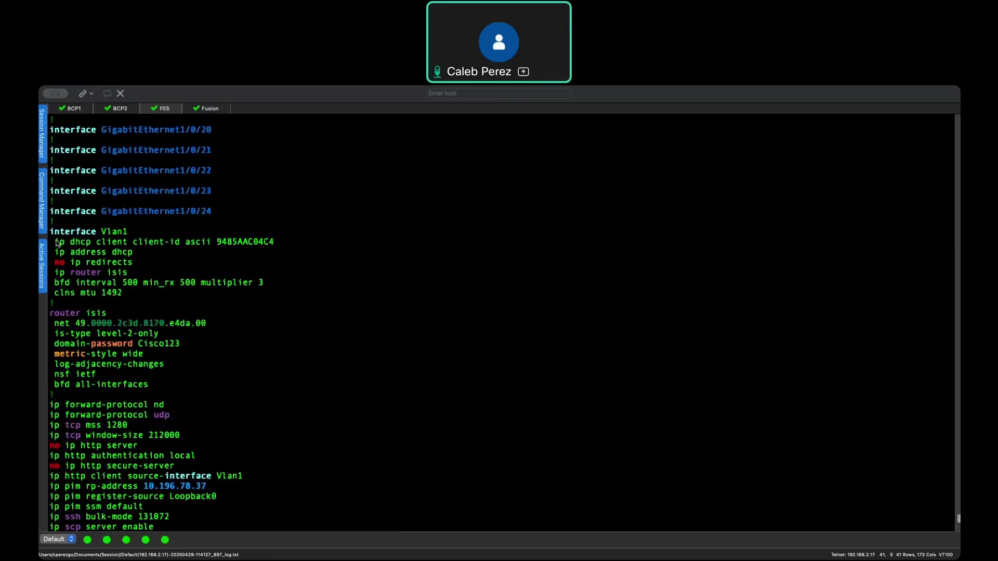
pyautogui.moveTo(55, 242); pyautogui.dragTo(165, 293)
pyautogui.click(302, 335)
pyautogui.click(75, 111)
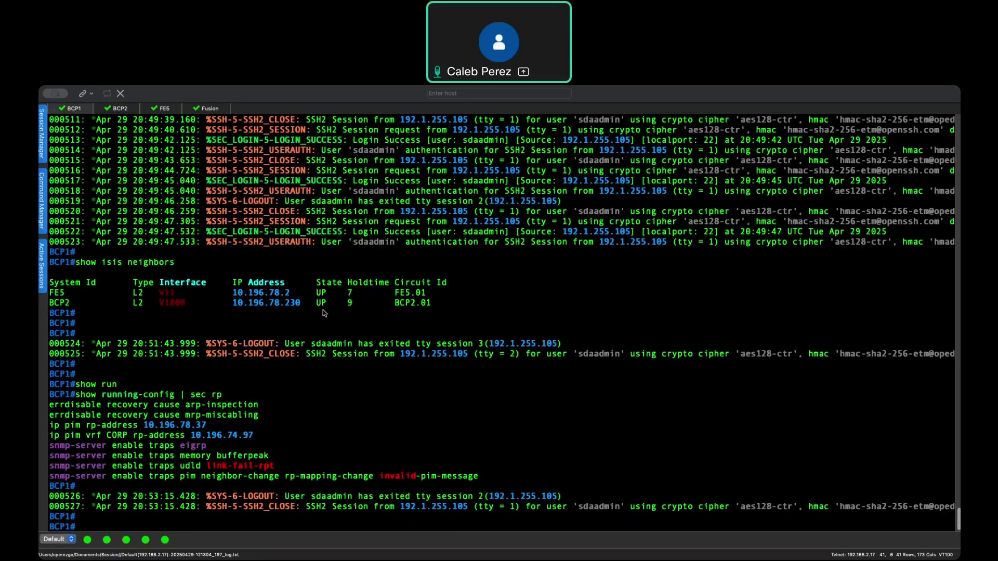
# Step: Close the Session Log and list Provisioned: 1, showing FE5 at 10.196.78.49
pyautogui.press('super+Tab')
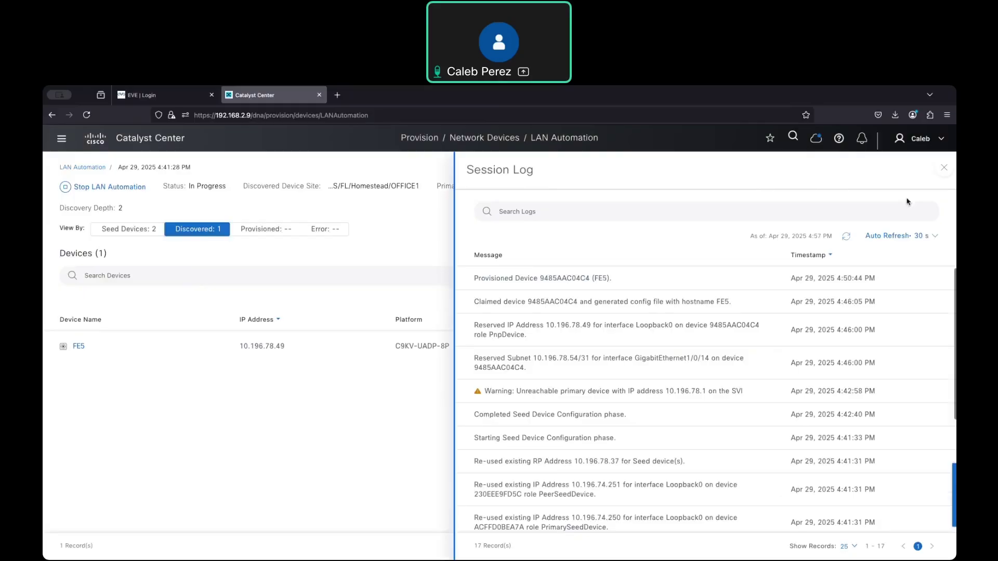
pyautogui.click(944, 169)
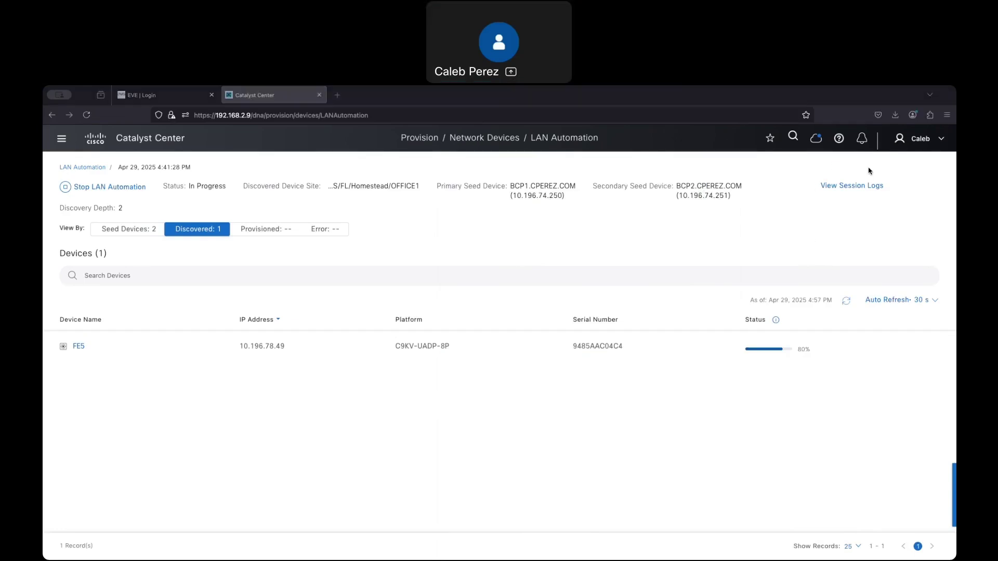
pyautogui.click(267, 232)
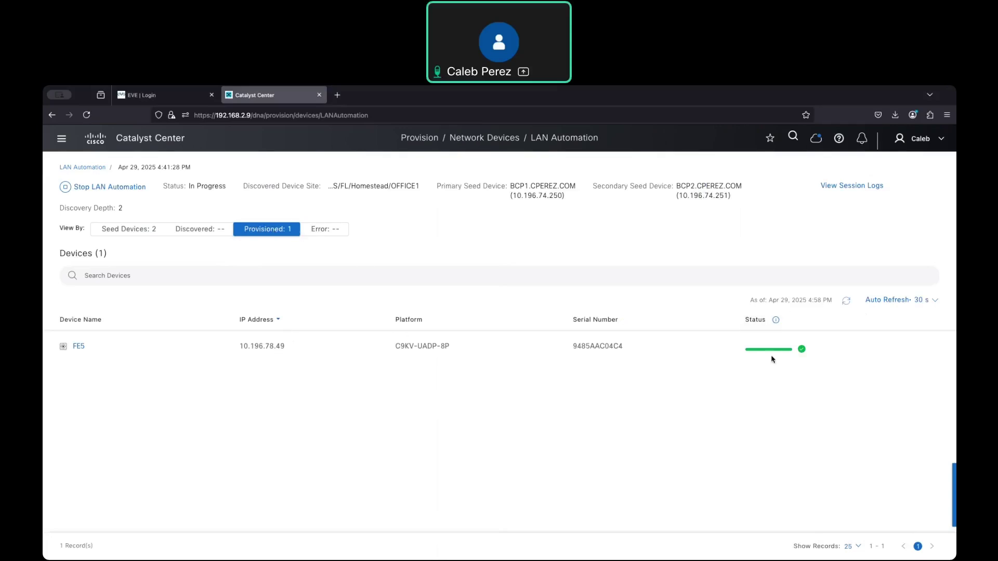
# Step: Stop the Homestead/OFFICE1 LAN Automation session and apply it after reviewing FE5
pyautogui.click(97, 168)
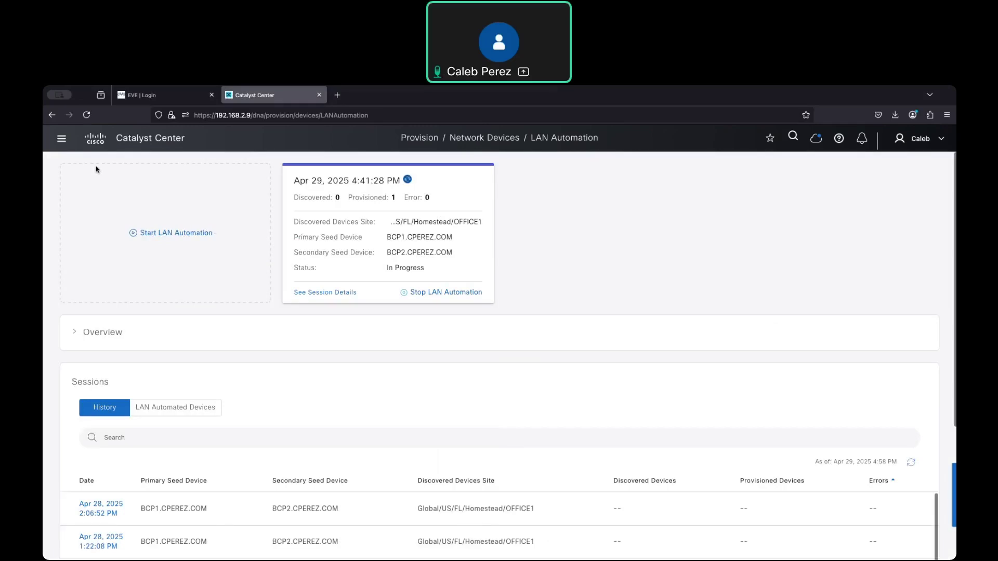
pyautogui.click(460, 294)
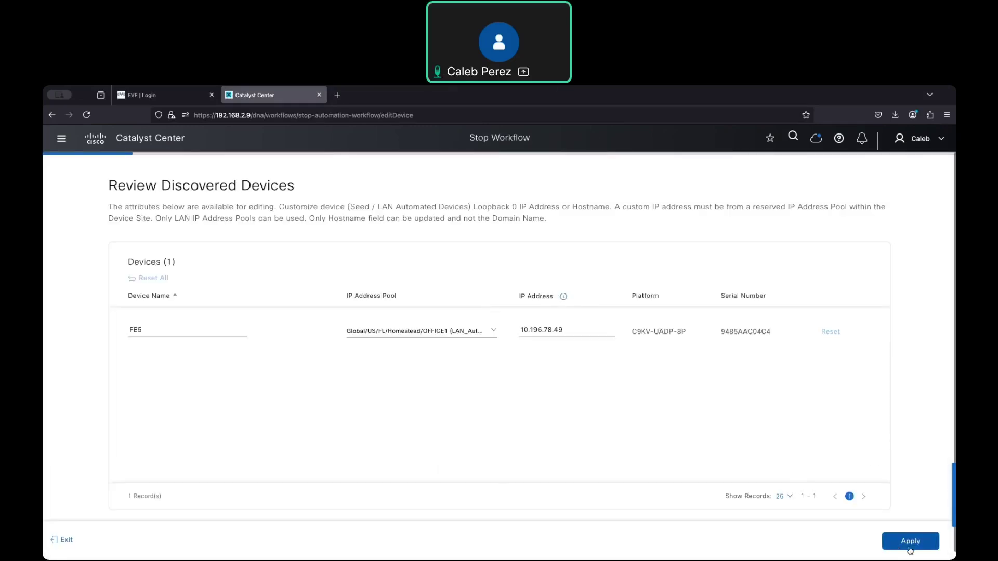
pyautogui.click(910, 547)
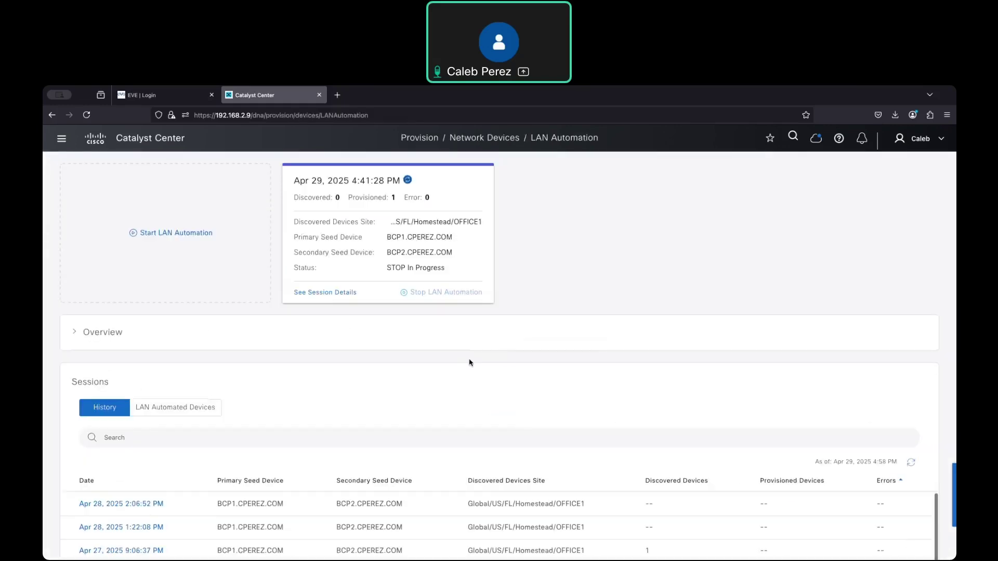
pyautogui.scroll(-1, 471, 364)
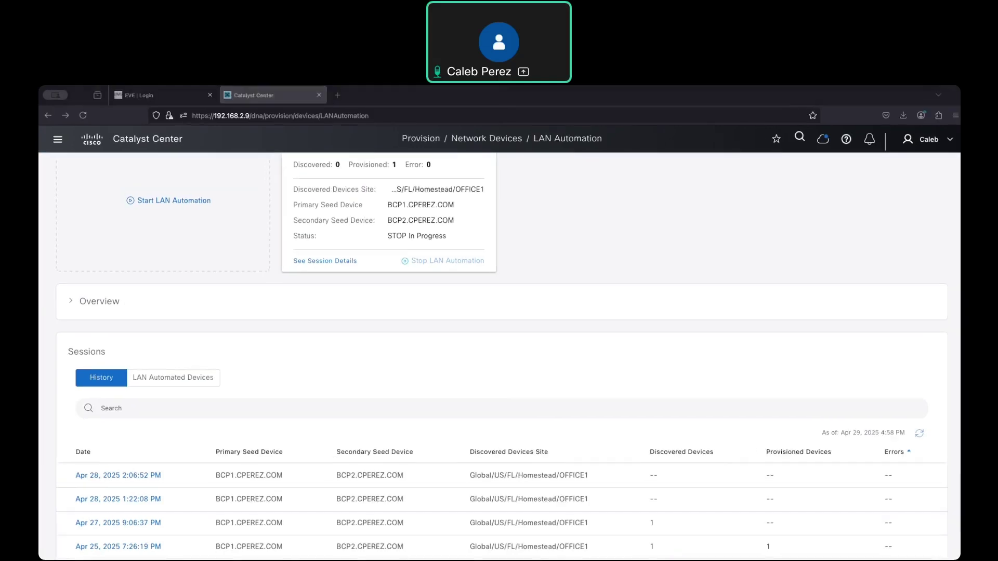
# Step: Return to SecureCRT and scroll back through FE5's running configuration
pyautogui.press('super+Tab')
pyautogui.scroll(10, 253, 352)
pyautogui.scroll(1, 254, 352)
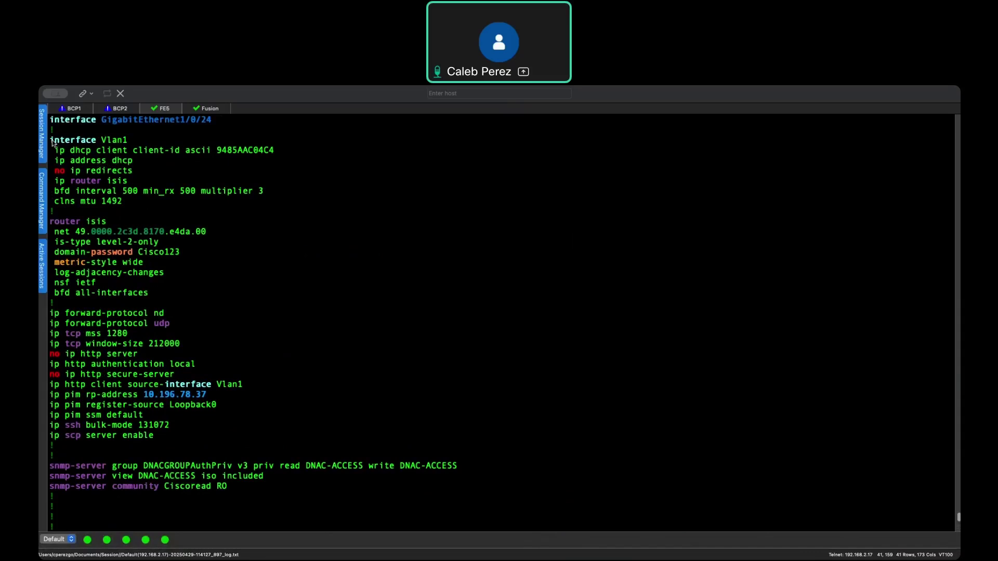
# Step: Check FE5's IS-IS neighbors: BCP1 and BCP2 UP on Gi1/0/14 and Gi1/0/15
pyautogui.moveTo(52, 141); pyautogui.dragTo(133, 207)
pyautogui.scroll(4, 149, 214)
pyautogui.scroll(5, 150, 218)
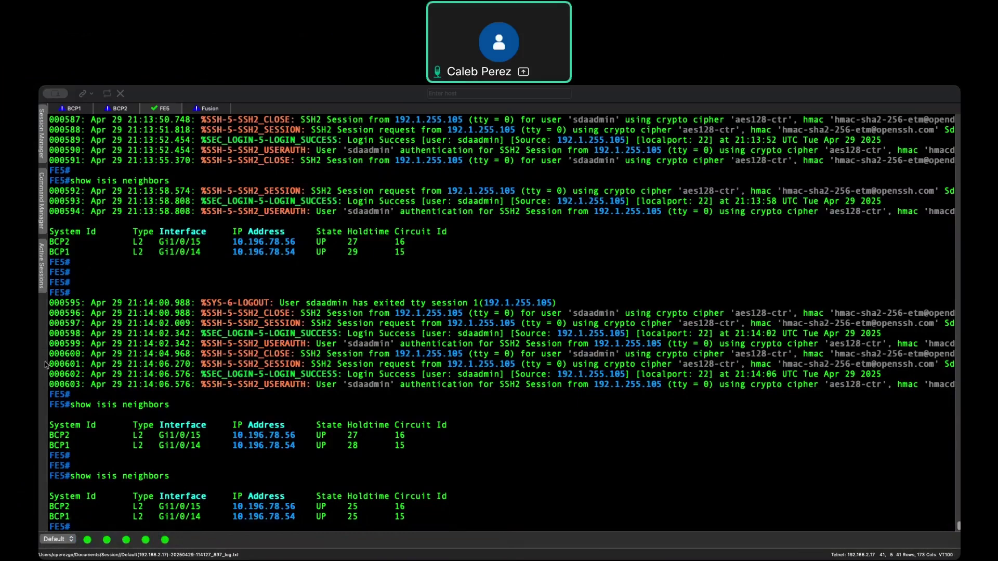
pyautogui.click(502, 223)
pyautogui.press('super+Tab')
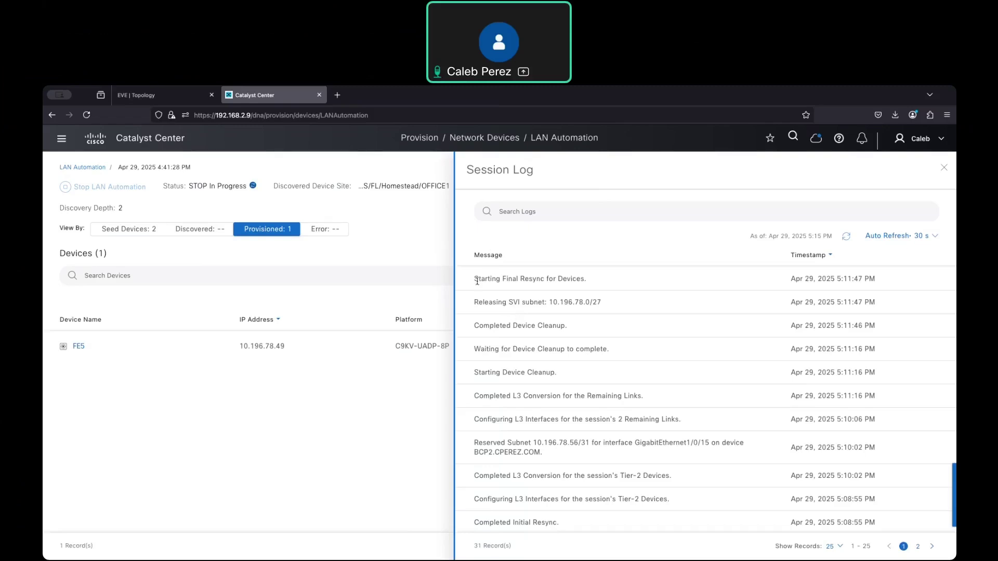
# Step: Highlight the 'Completed L3 Conversion' and 'Reserved Subnet 10.196.78.56/31' session log entries
pyautogui.moveTo(475, 402); pyautogui.dragTo(620, 414)
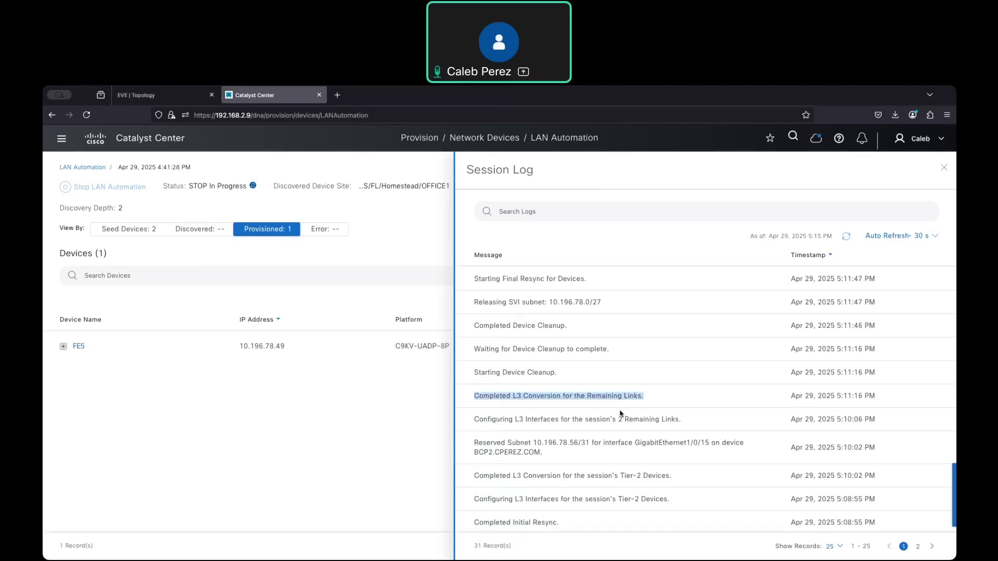
pyautogui.moveTo(475, 444); pyautogui.dragTo(536, 455)
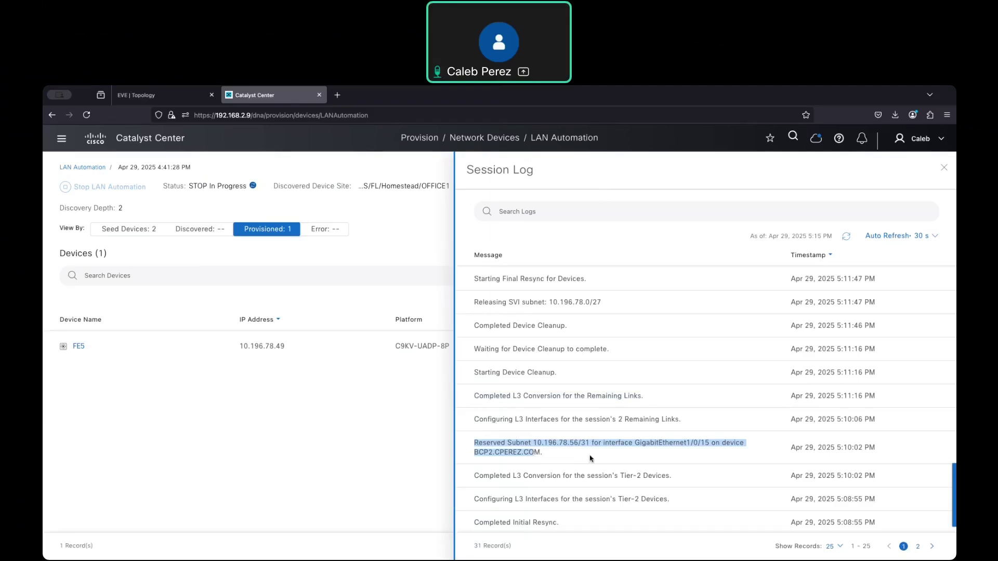
pyautogui.click(590, 458)
pyautogui.scroll(-2, 620, 471)
pyautogui.scroll(2, 620, 471)
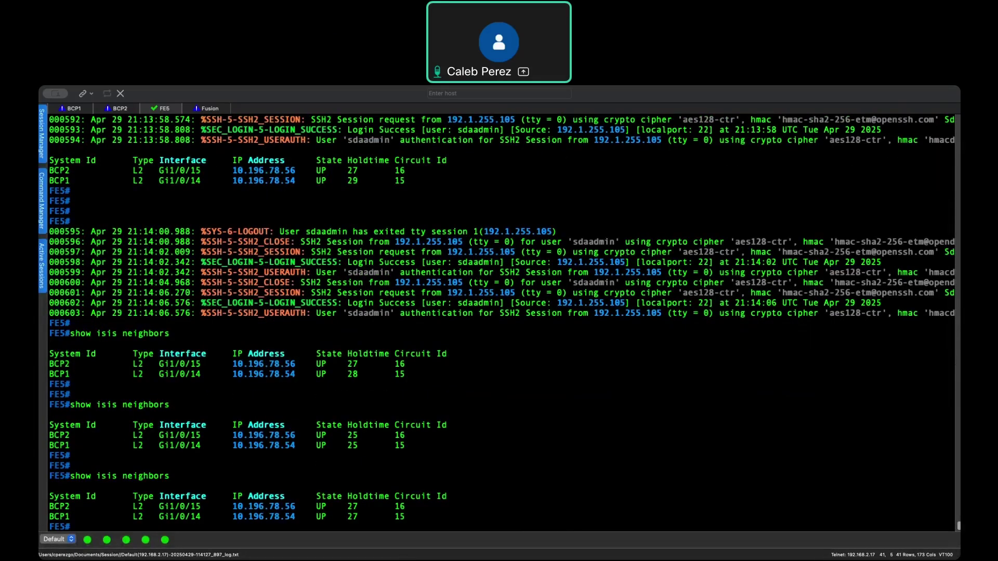
# Step: Highlight BCP1 and BCP2 in FE5's IS-IS neighbor output, then visit the BCP2 and BCP1 sessions
pyautogui.moveTo(52, 477); pyautogui.dragTo(446, 516)
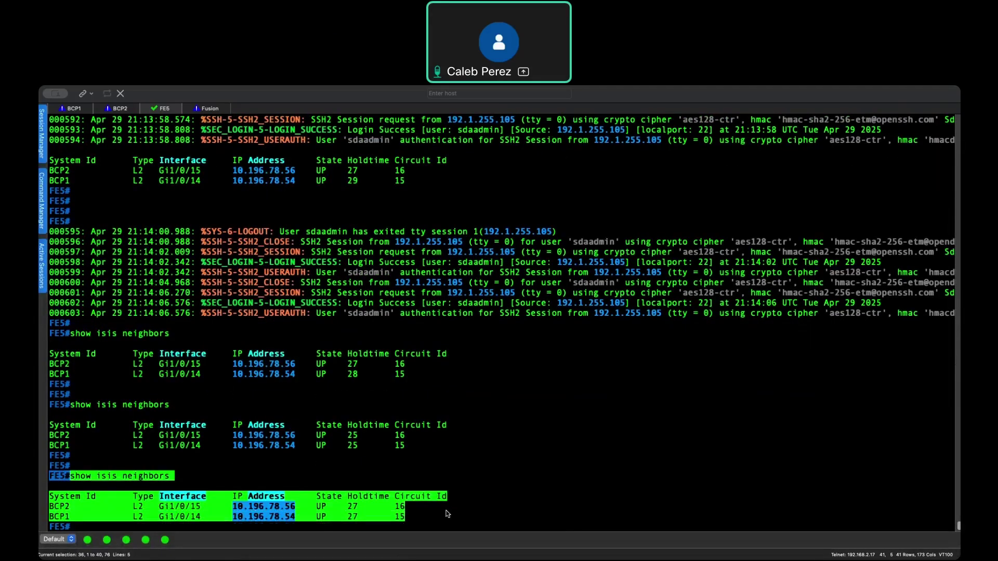
pyautogui.click(489, 507)
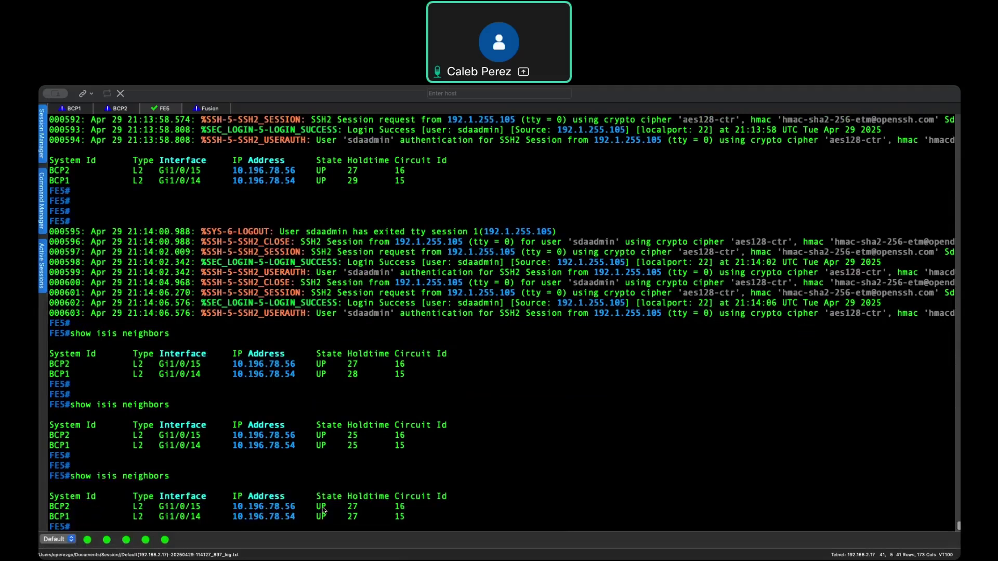
pyautogui.doubleClick(65, 516)
pyautogui.doubleClick(59, 507)
pyautogui.press('super+2')
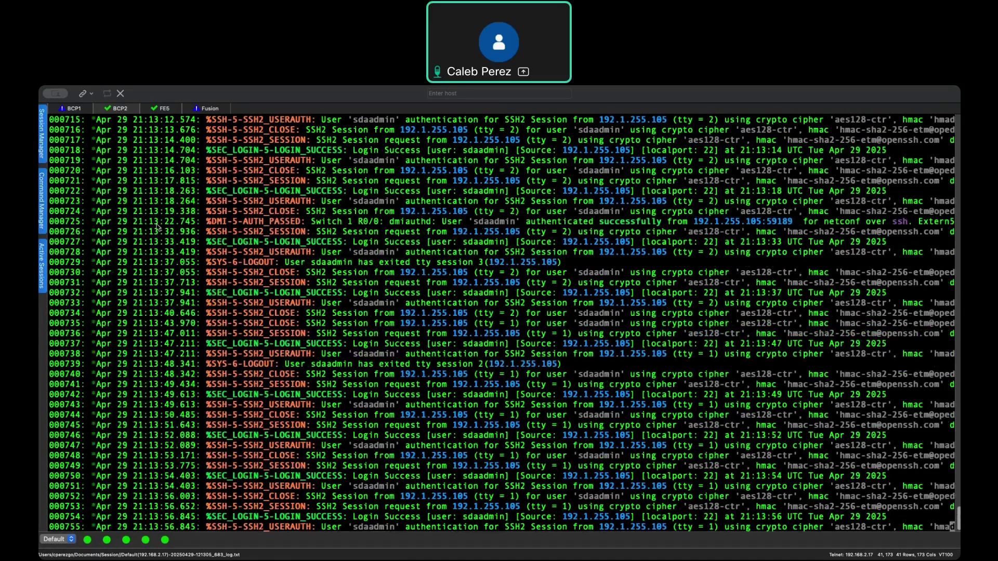
pyautogui.press('super+1')
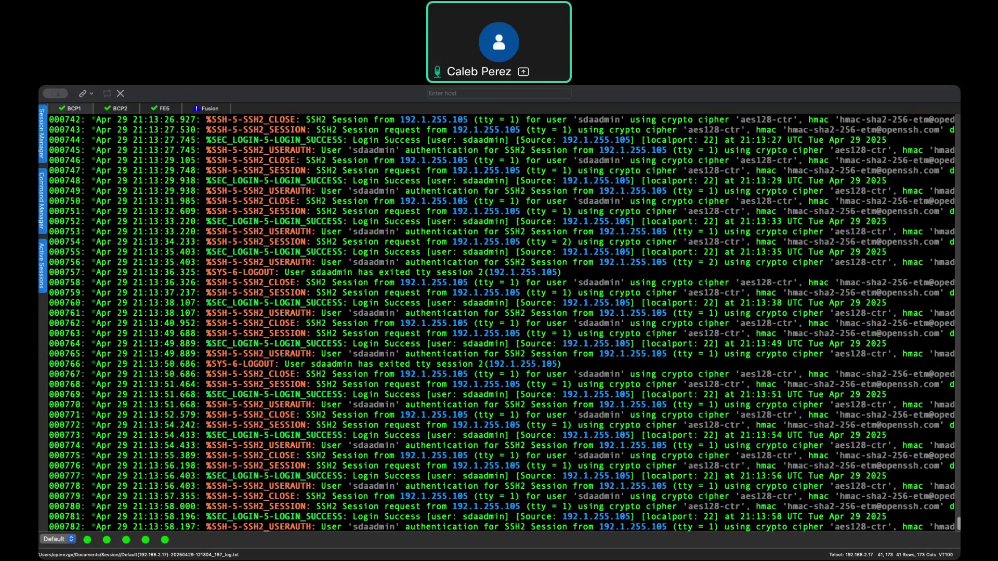